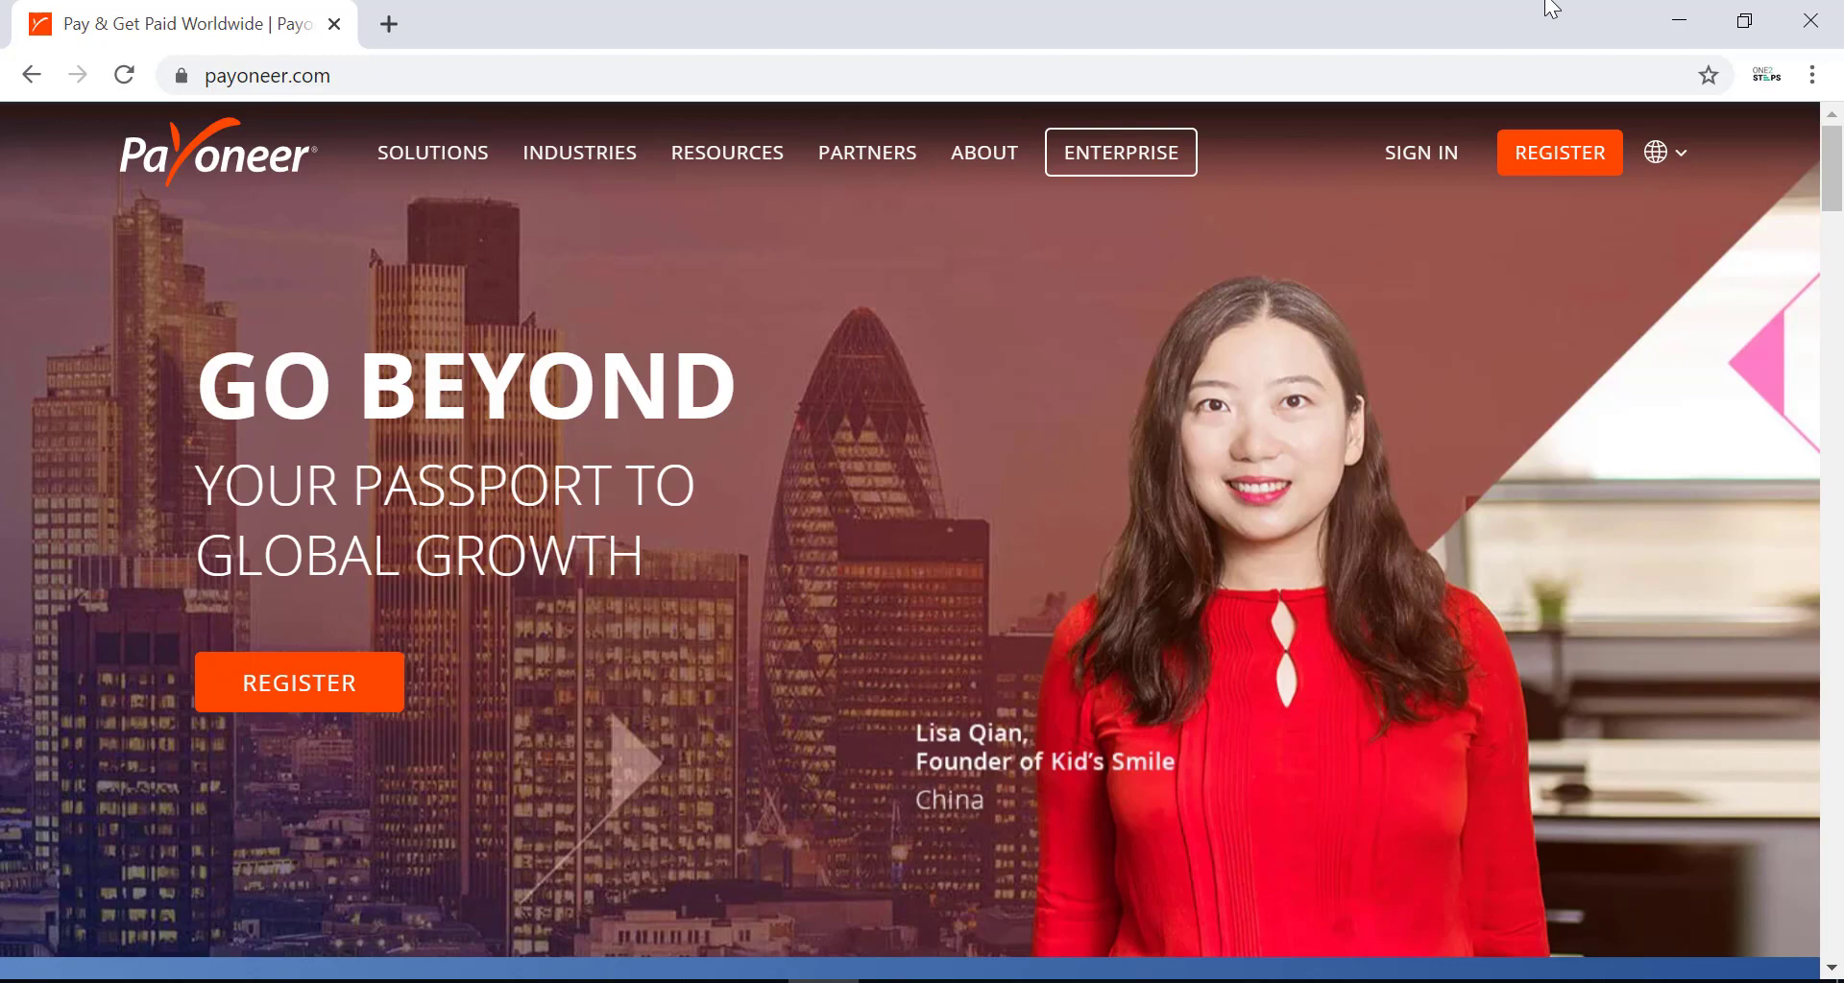
Begin a new Payoneer account registration from the homepage's top navigation.
click(1558, 158)
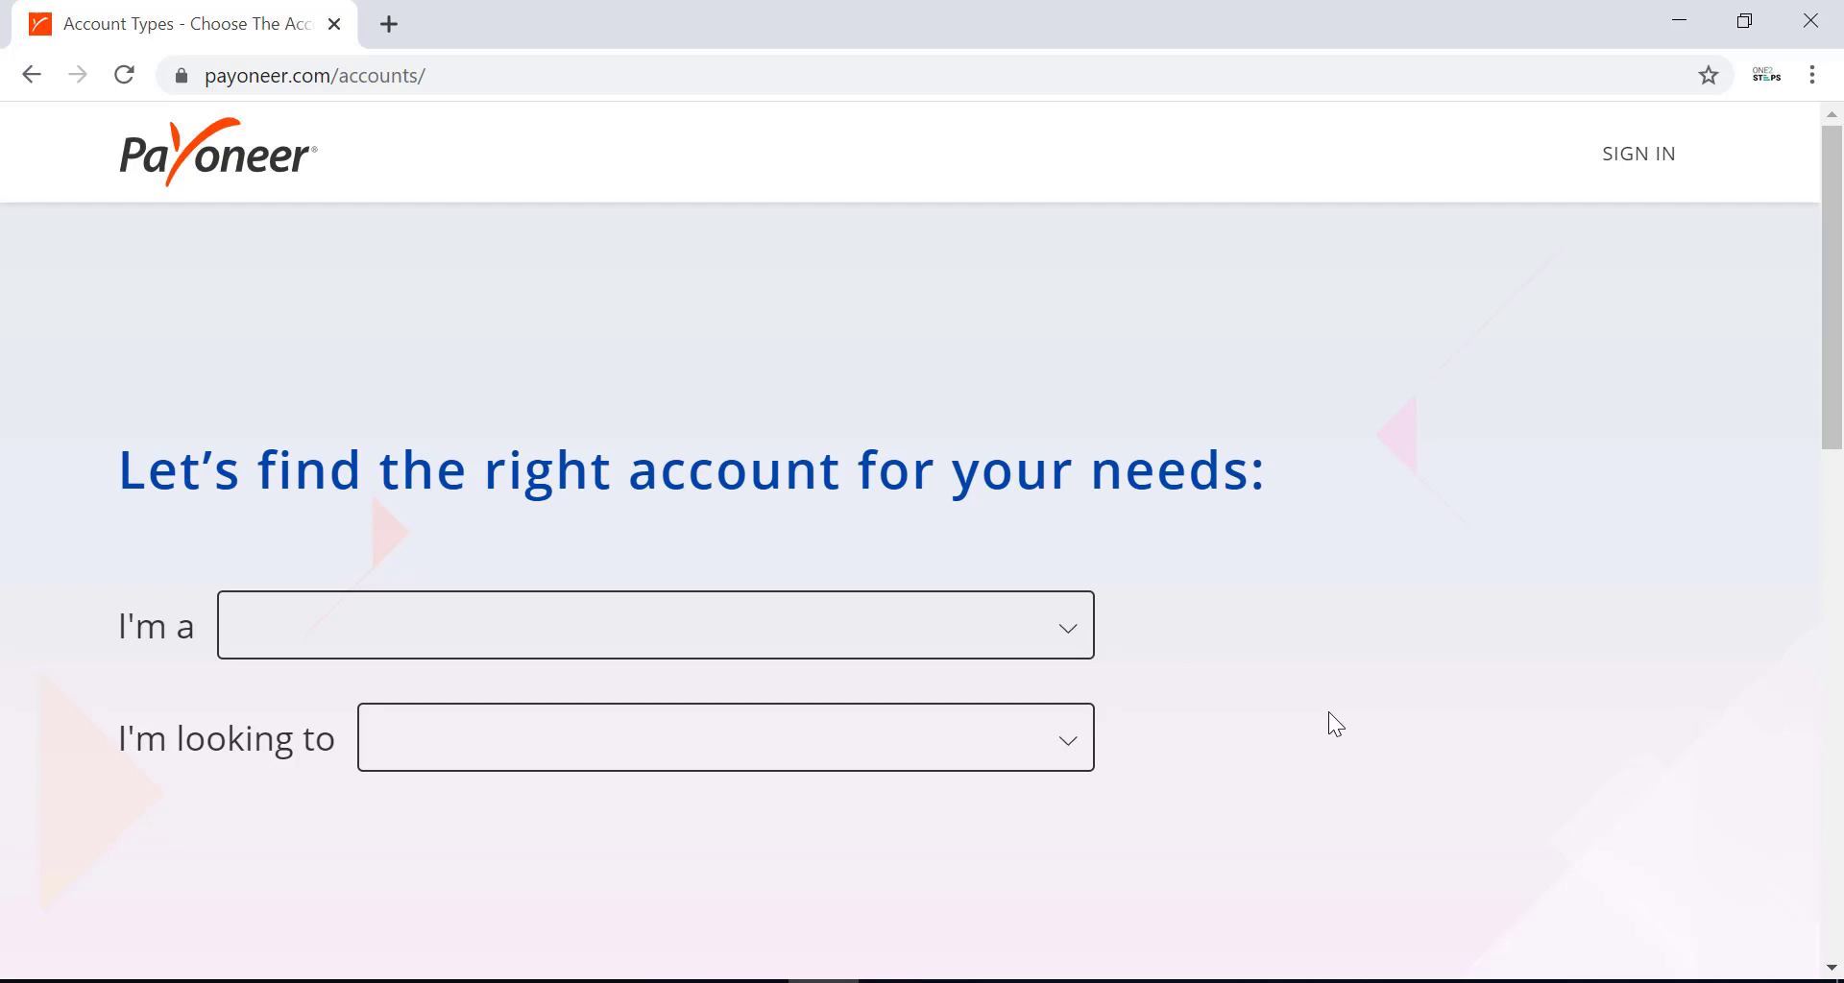
Choose Individual and 'Get paid by international clients or marketplaces', then register as a Freelancer.
click(833, 629)
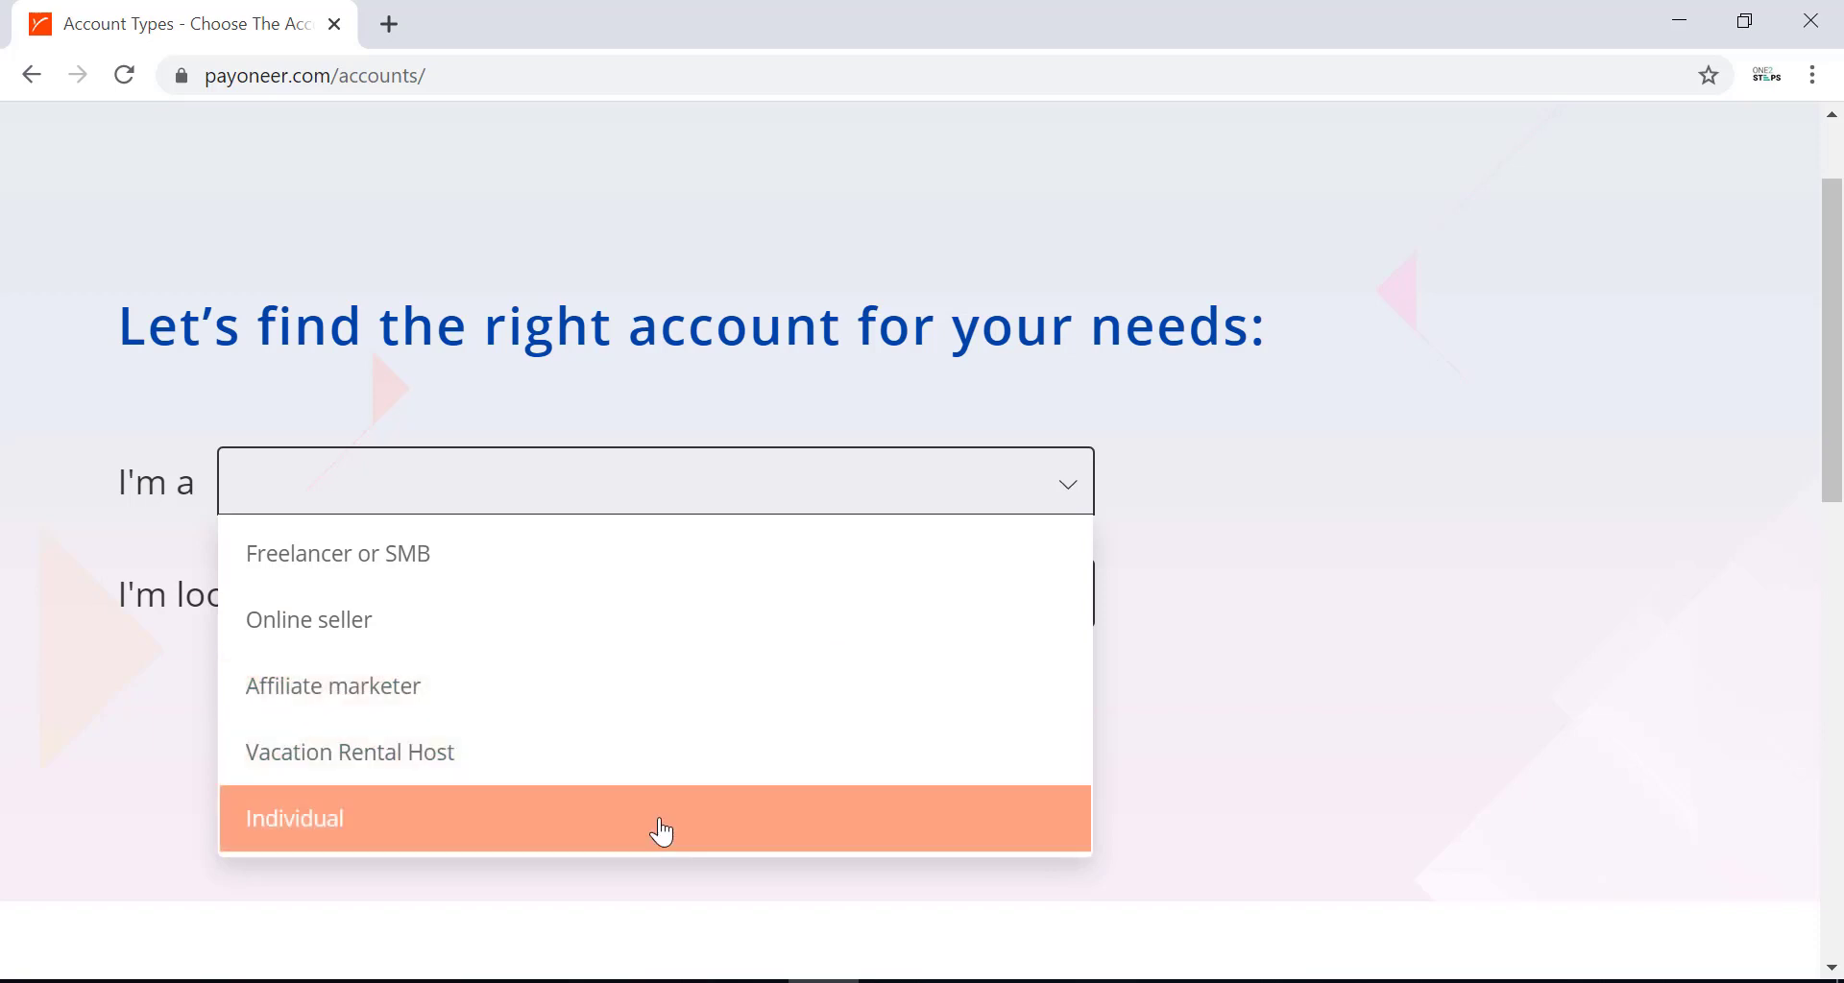
click(659, 828)
scroll(887, 752, up, 3)
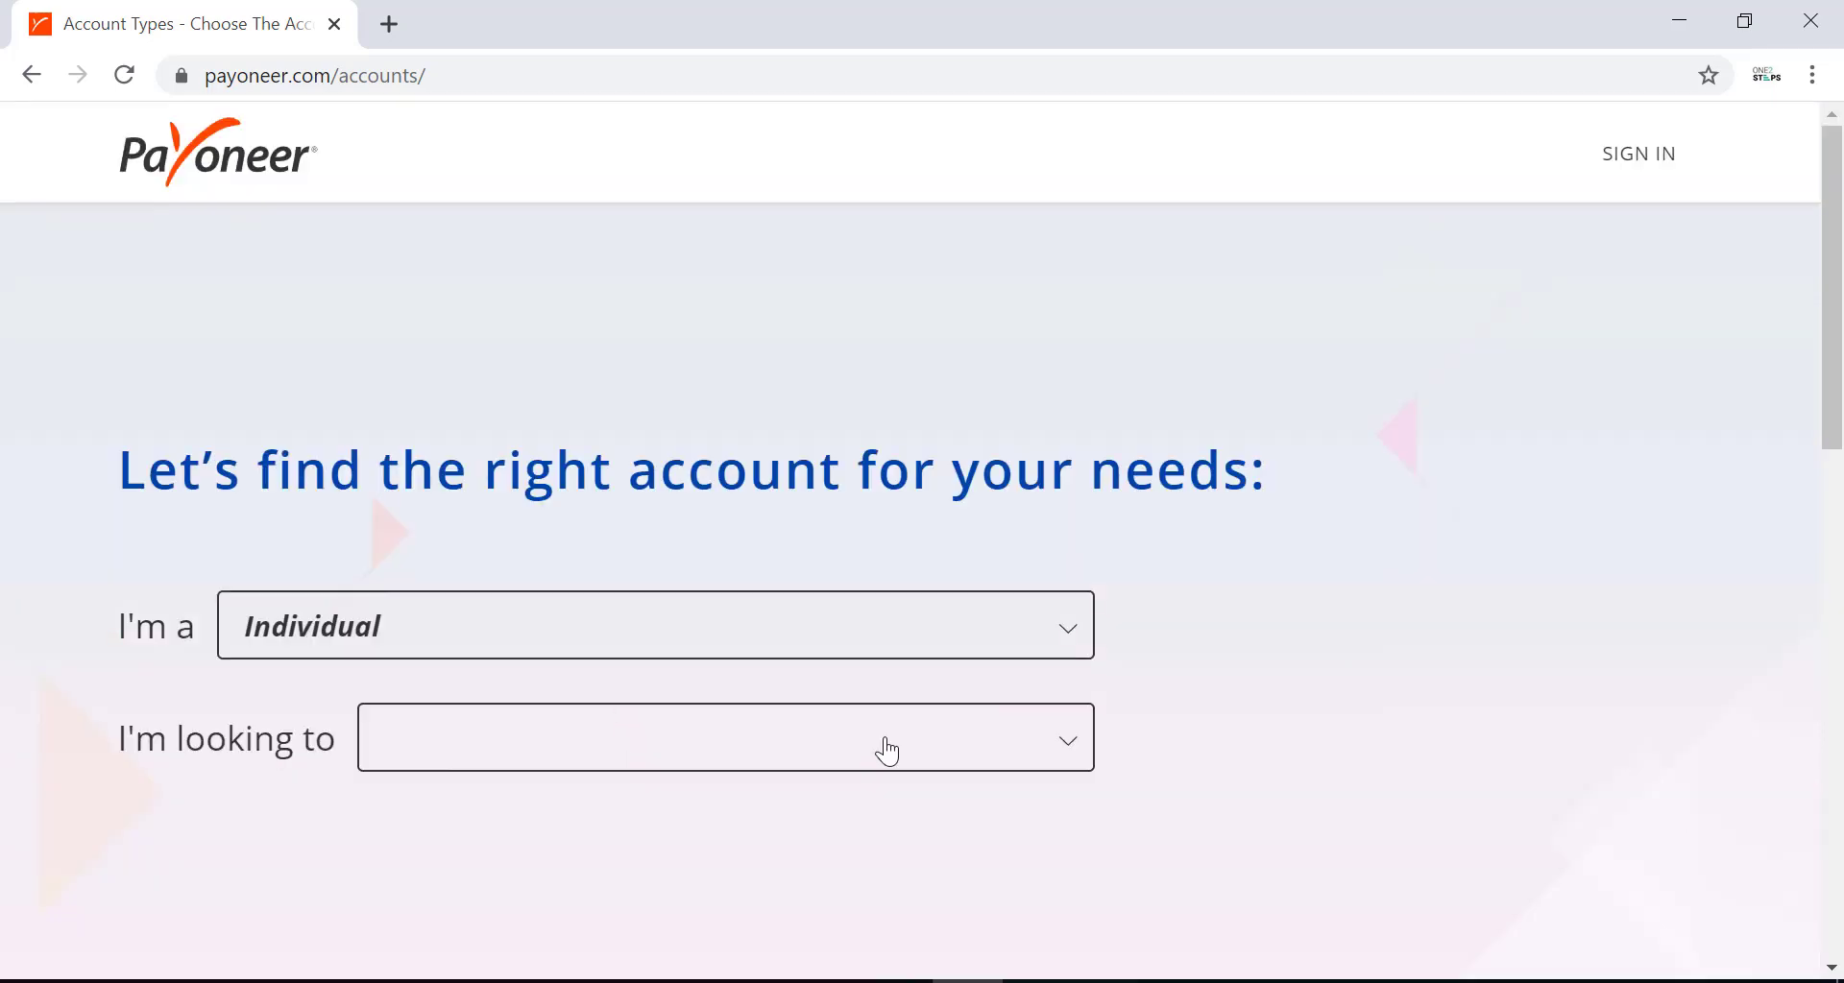
click(888, 752)
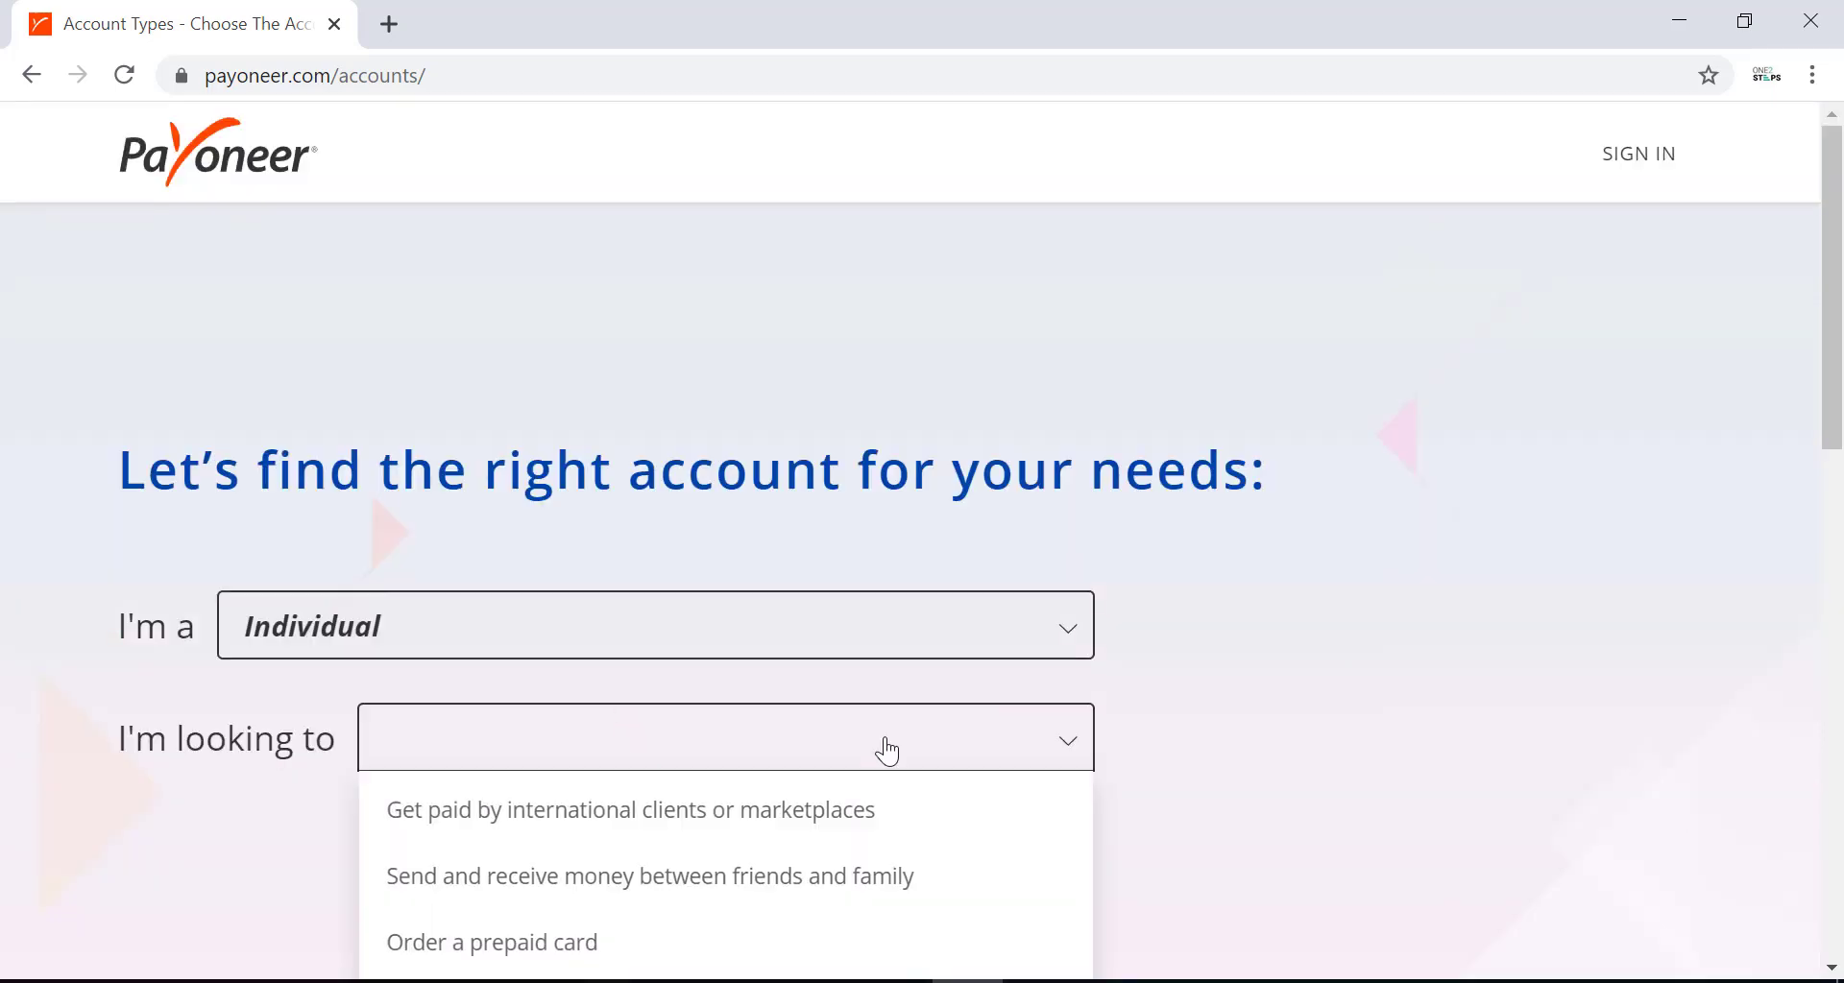
click(818, 822)
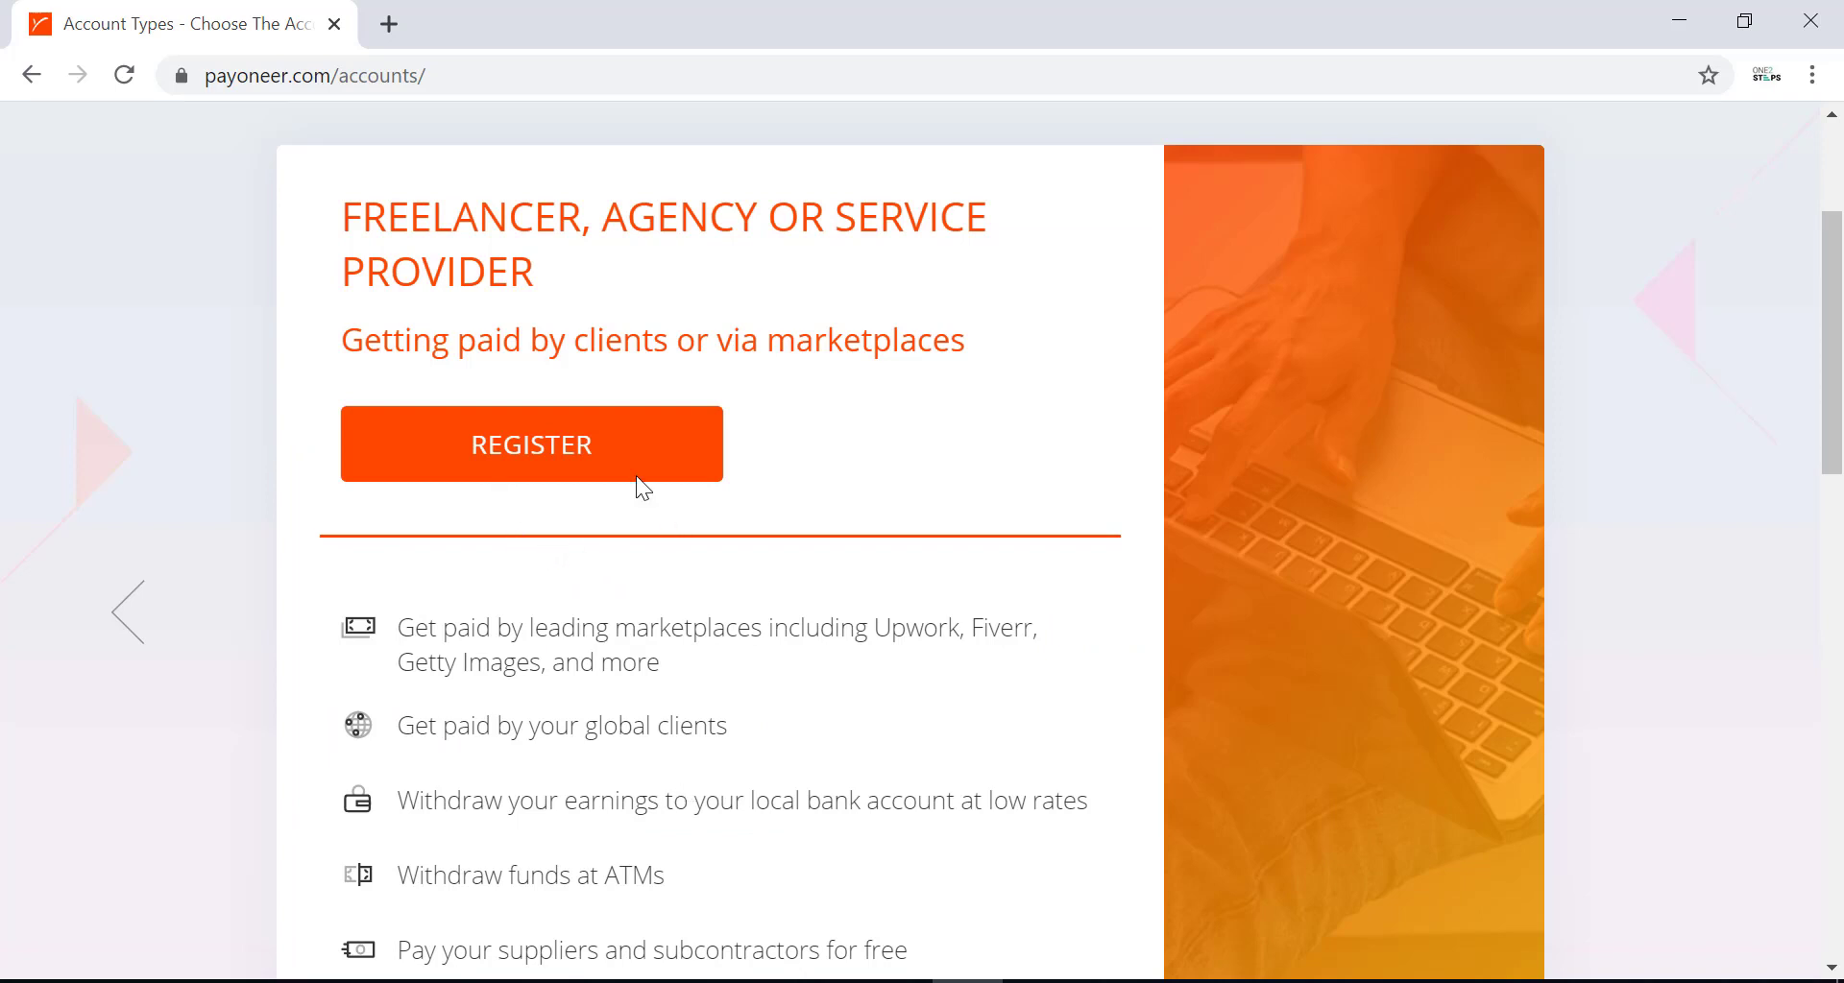
click(611, 473)
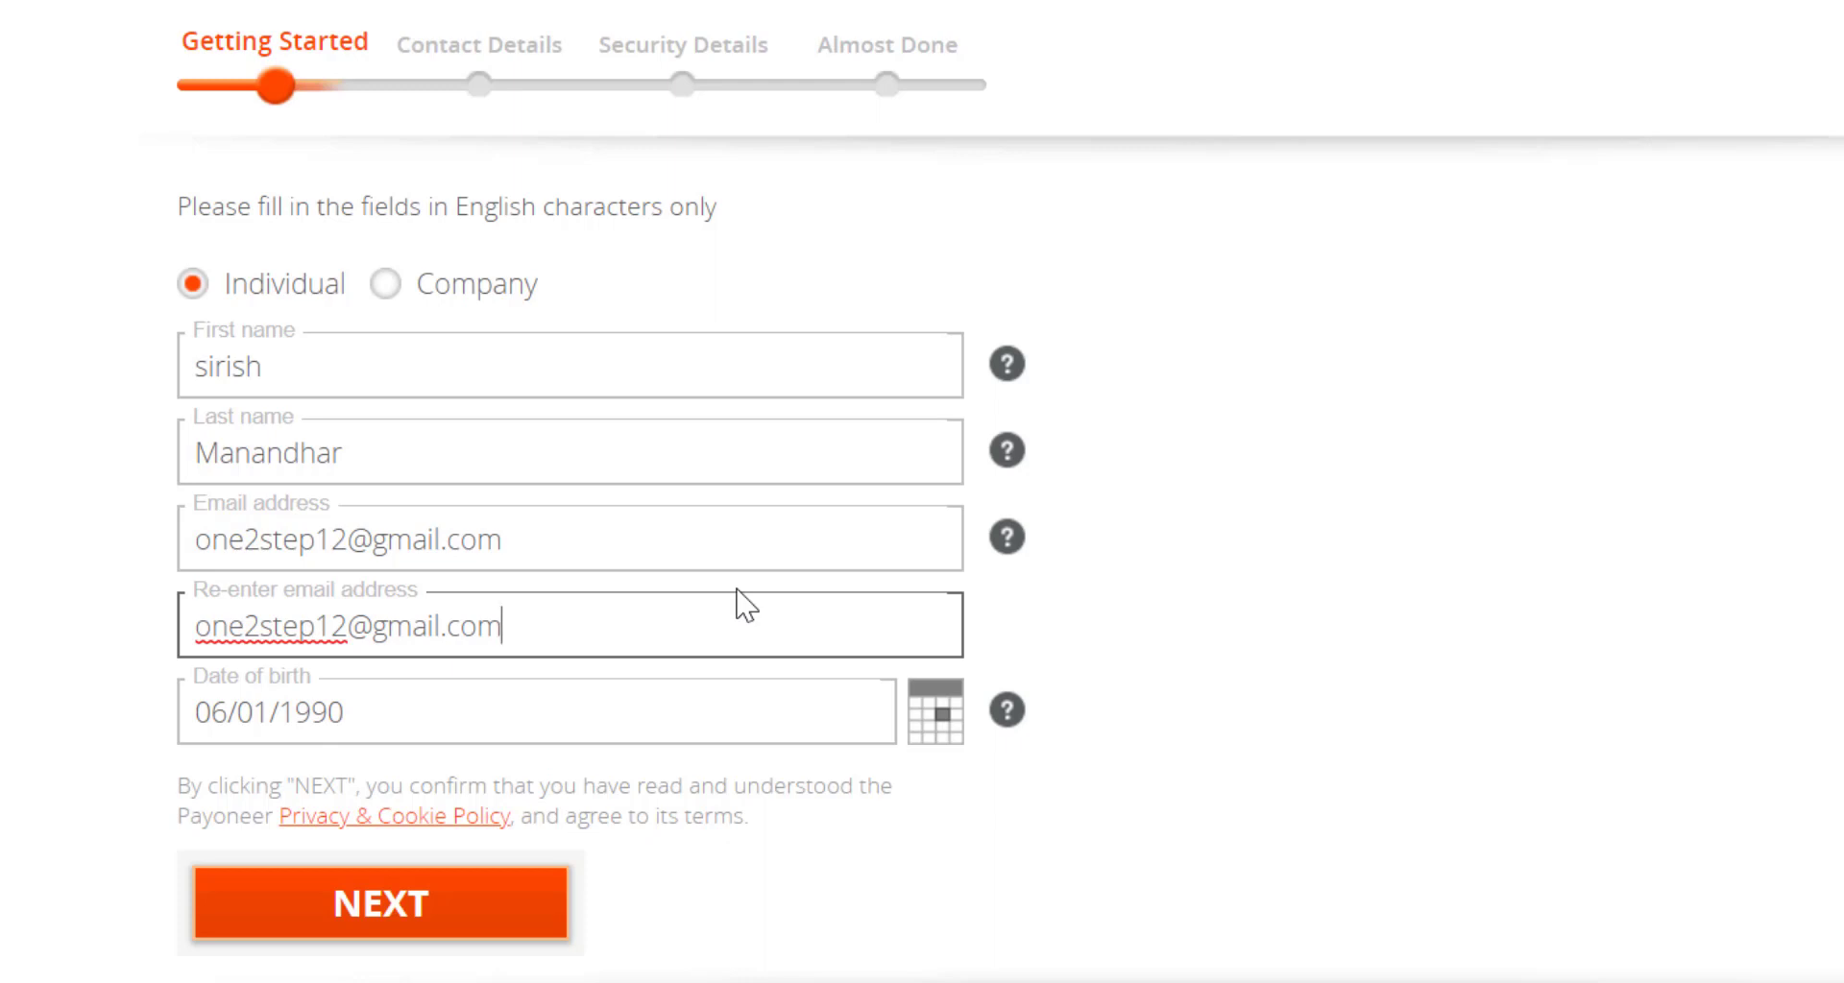
Submit the Getting Started details with name, e-mail and date of birth.
click(458, 929)
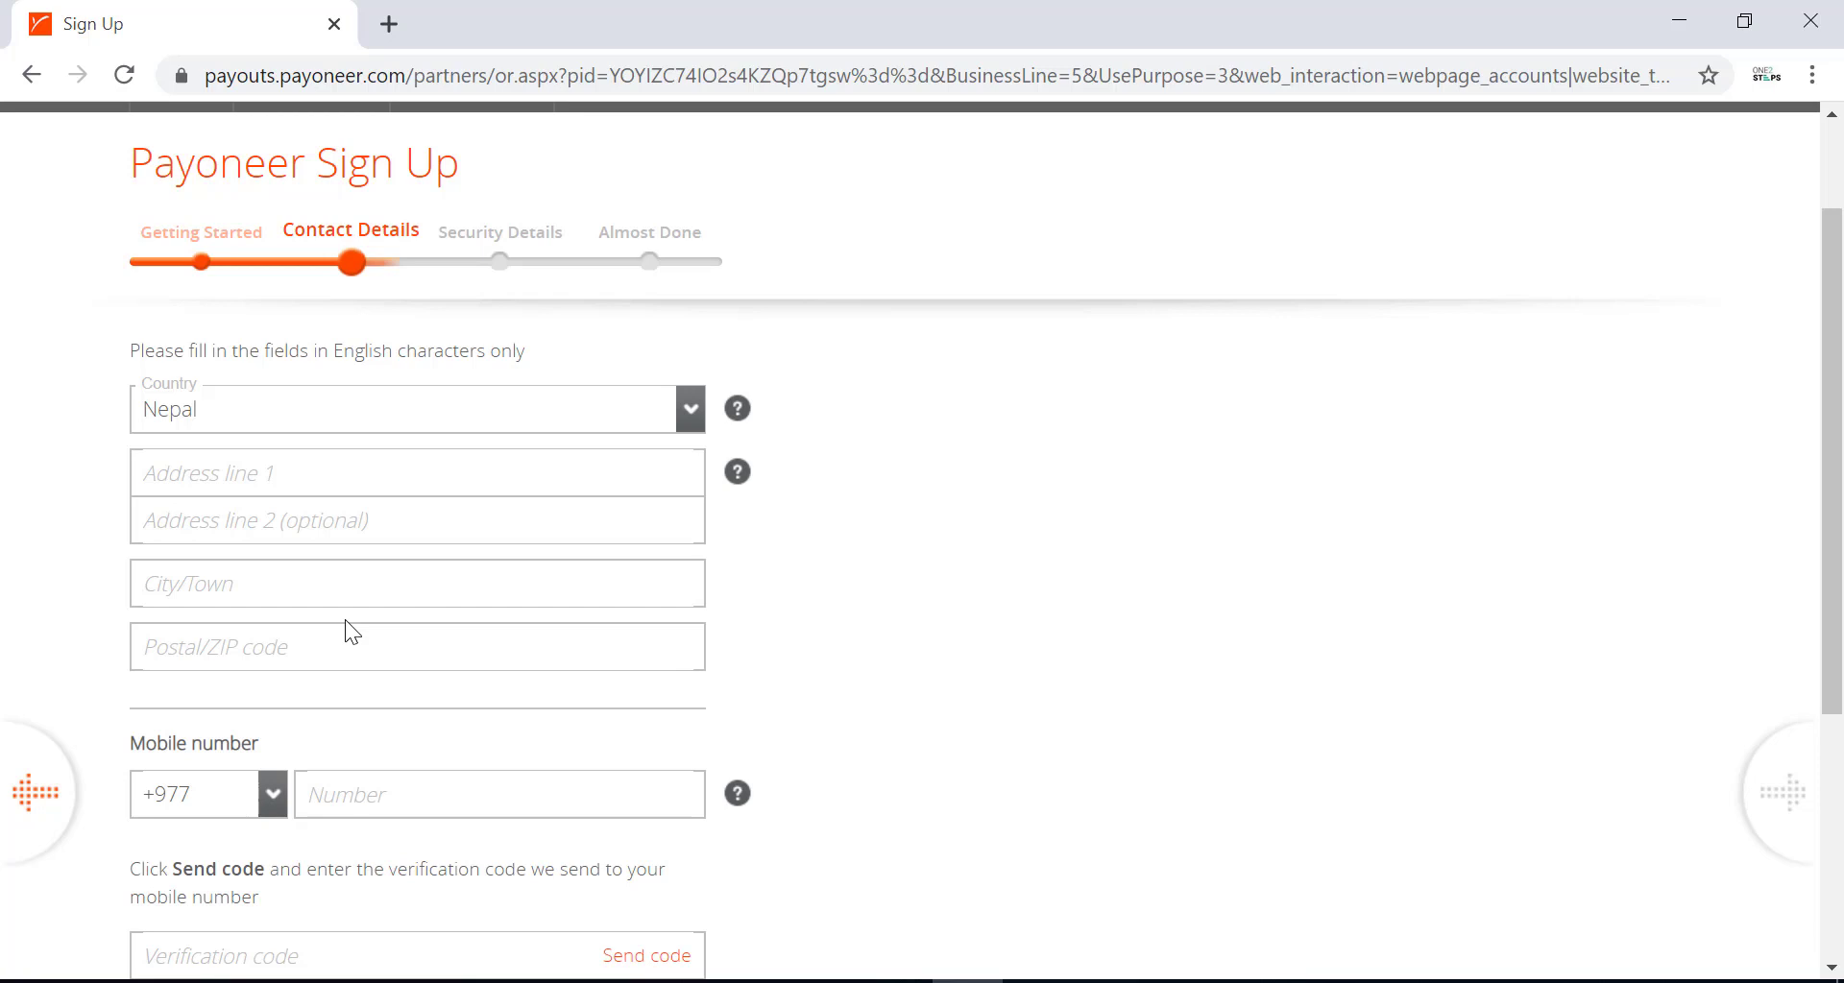
Enter both street address lines, city Kathmandu, postal code 44600, and begin the mobile number.
click(342, 475)
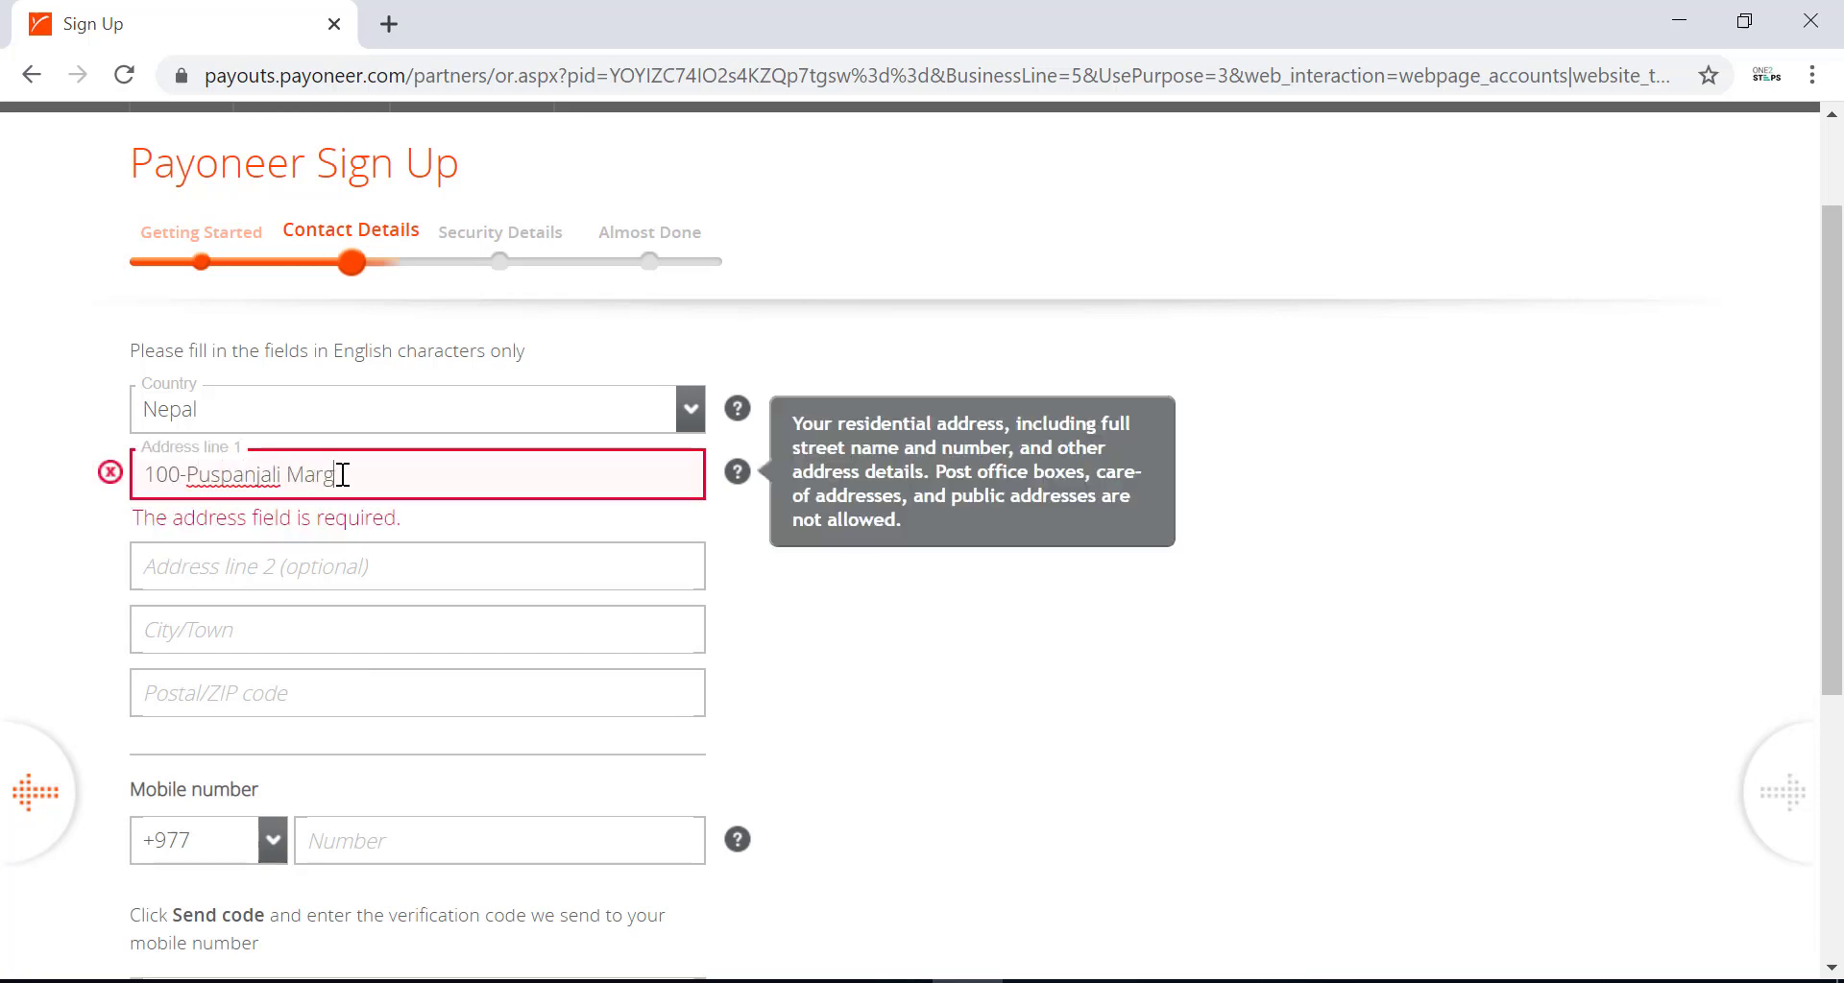
click(648, 528)
click(403, 581)
text(Kathmandu)
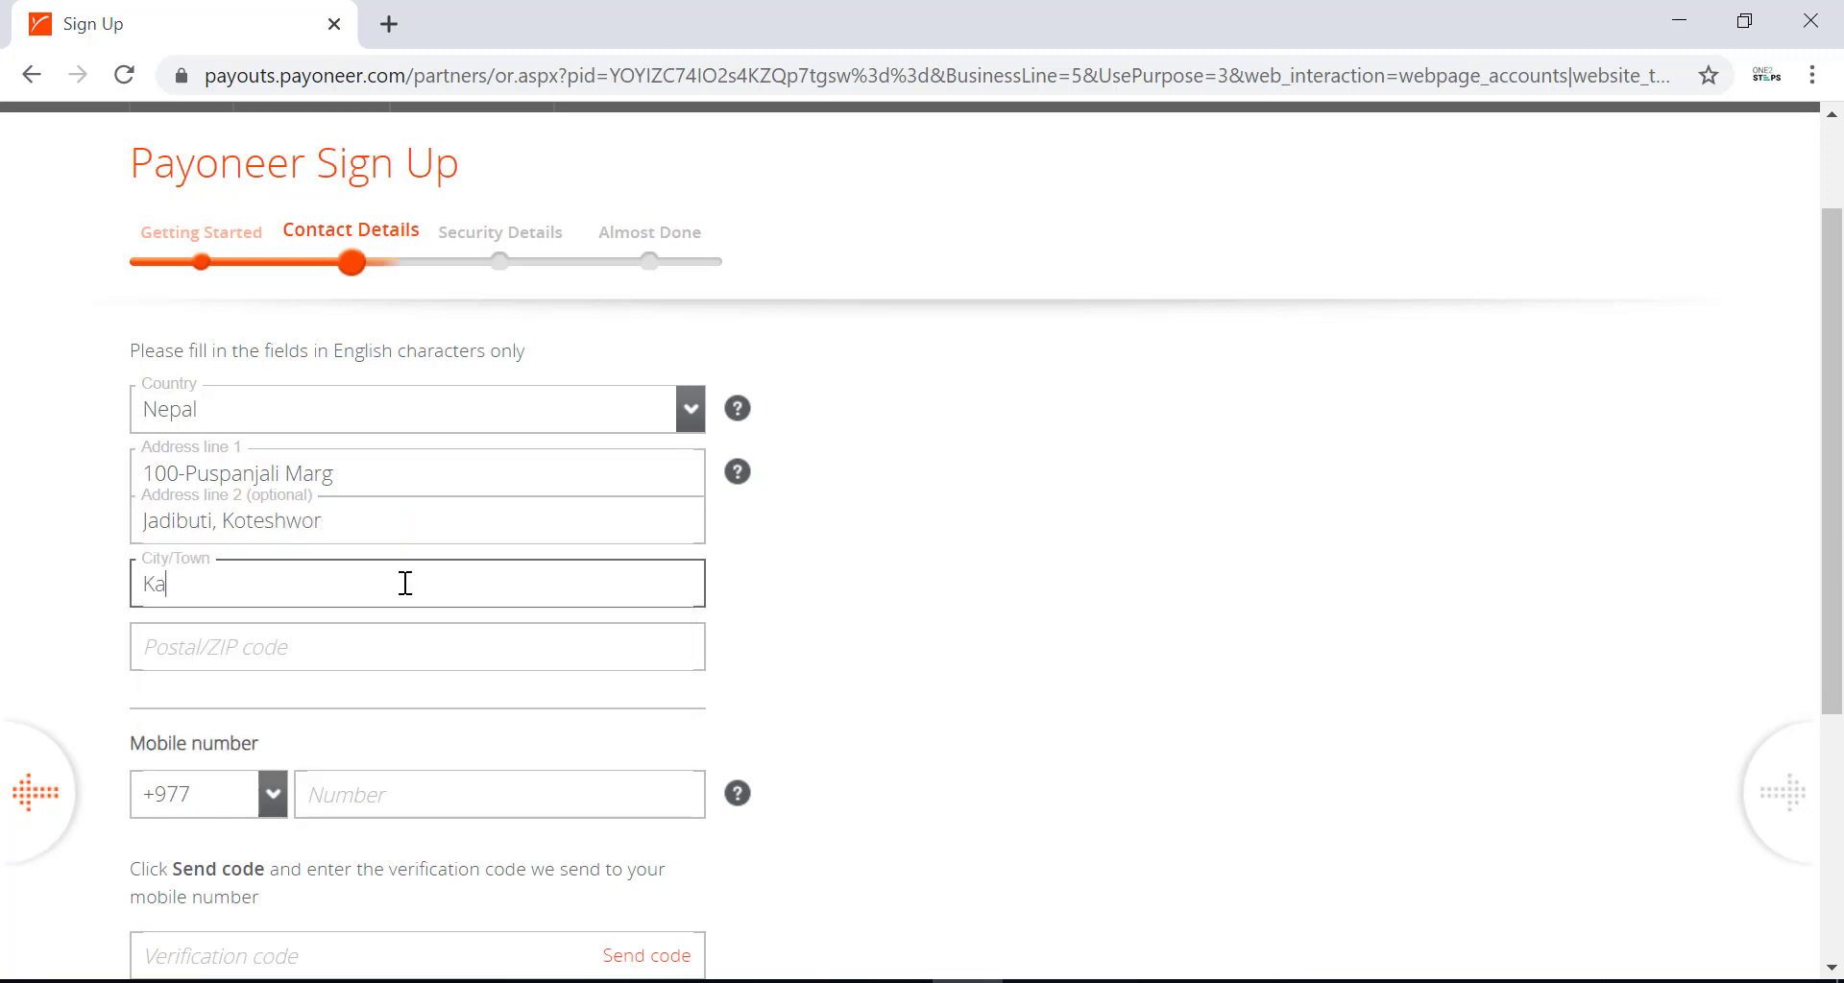
key(Tab)
text(44600)
key(Tab)
text(98)
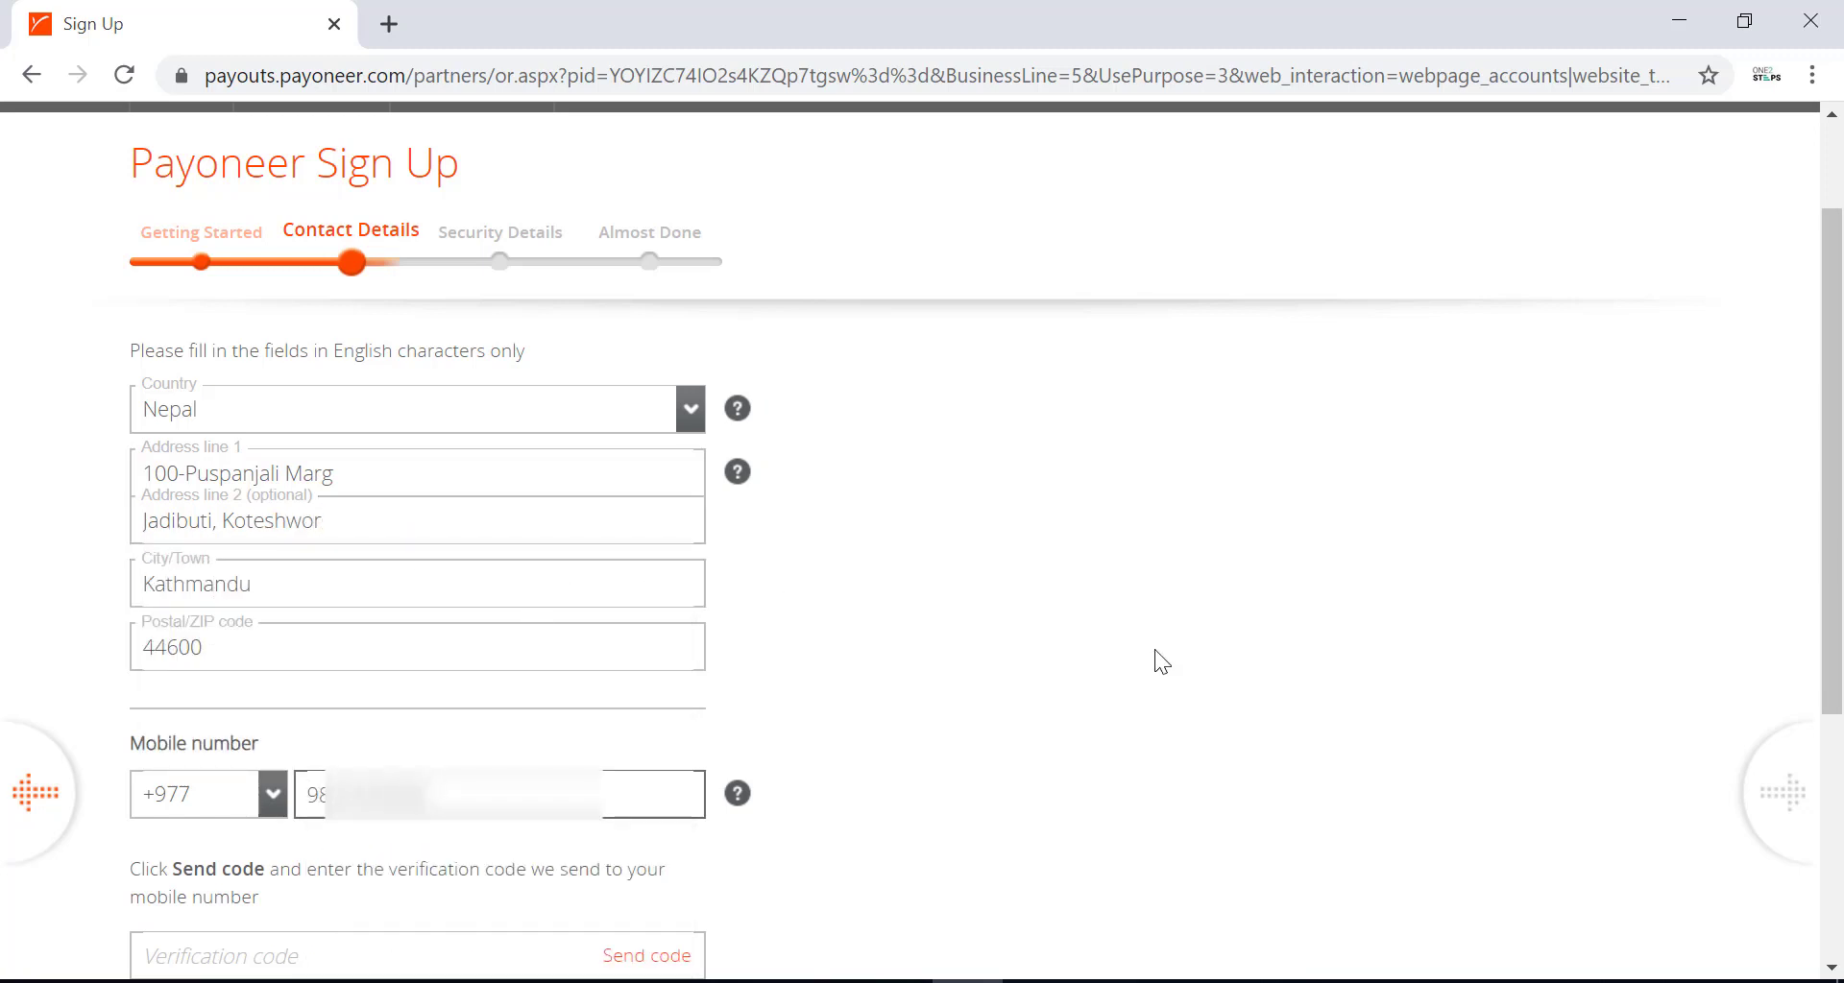
Review the first and second address line entries.
click(153, 473)
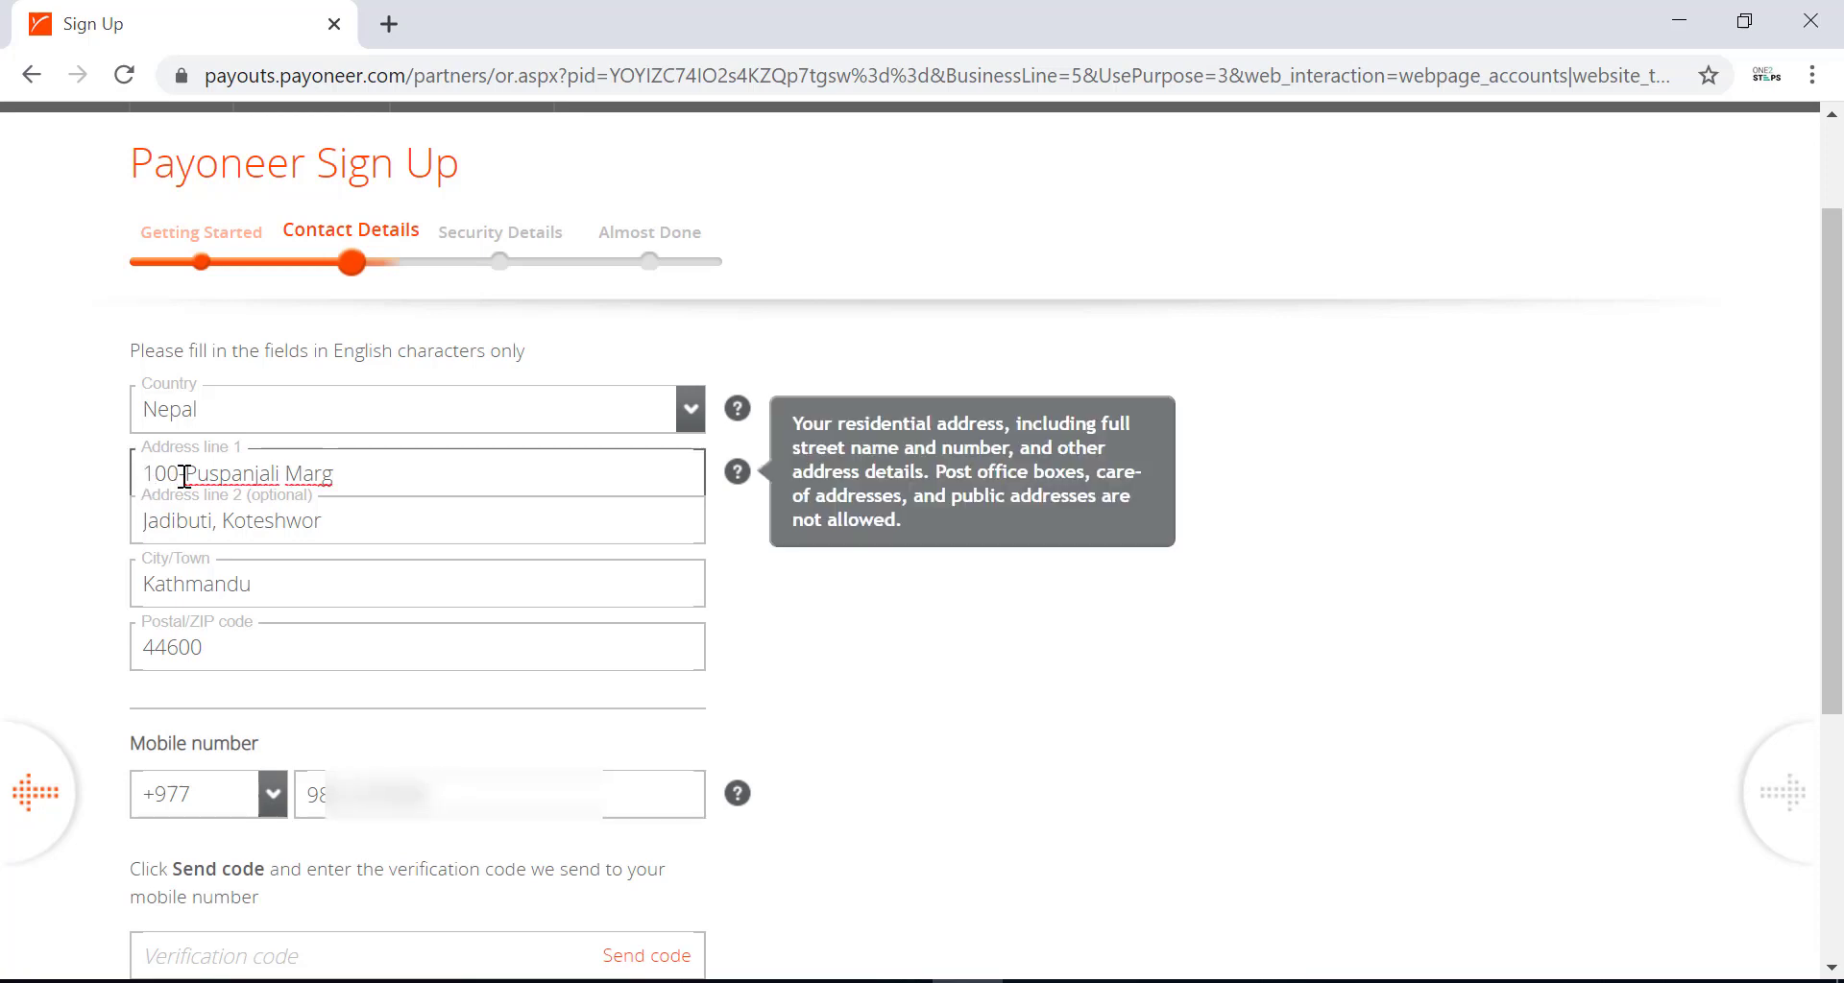
click(359, 477)
click(251, 634)
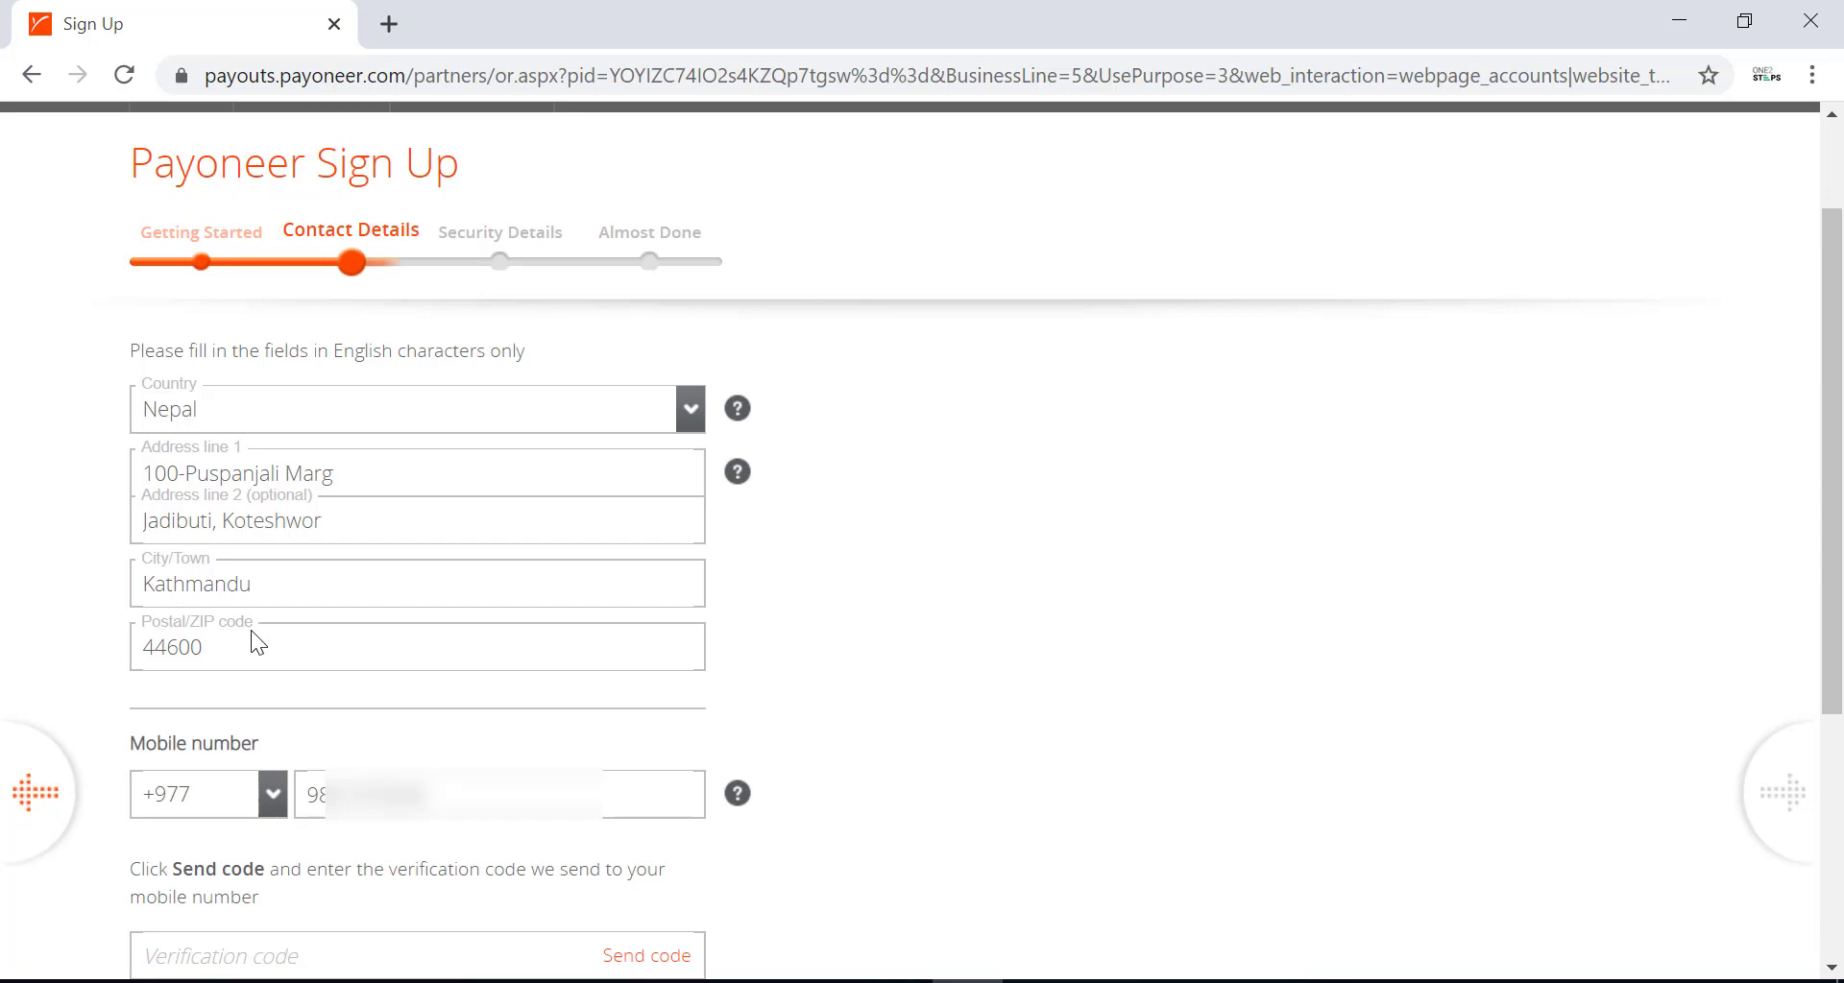
triple_click(174, 518)
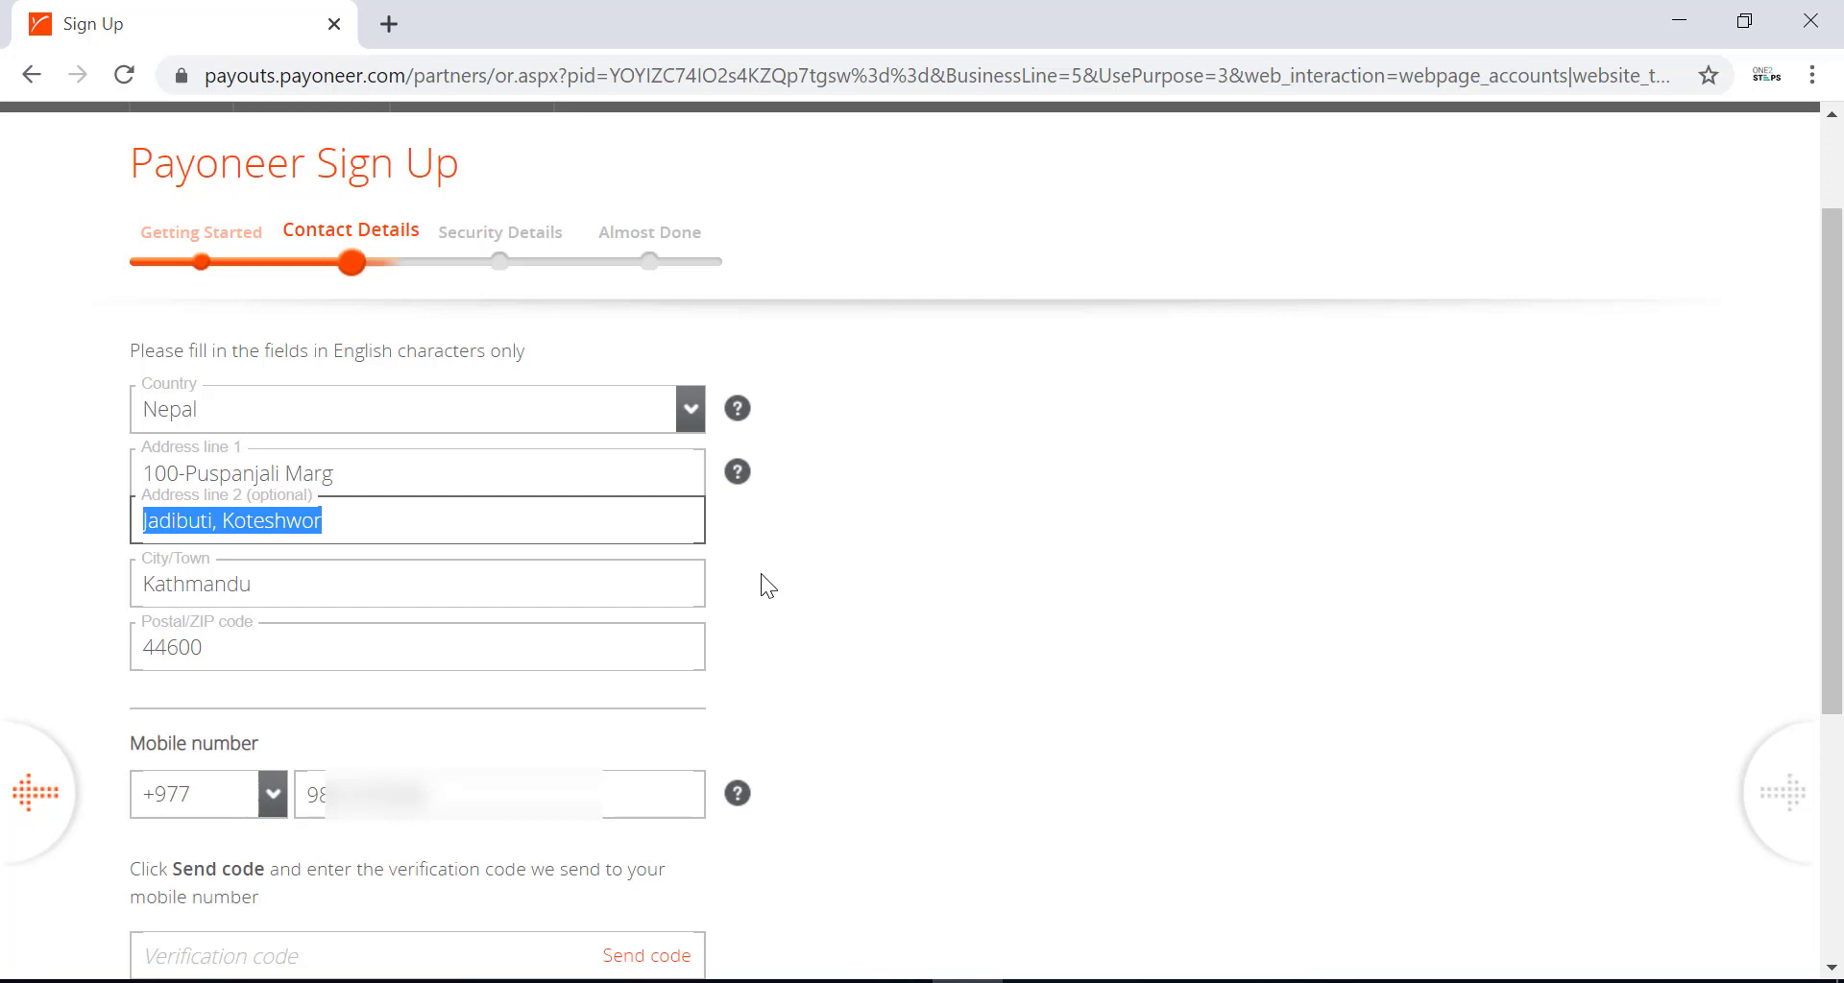
key(Right)
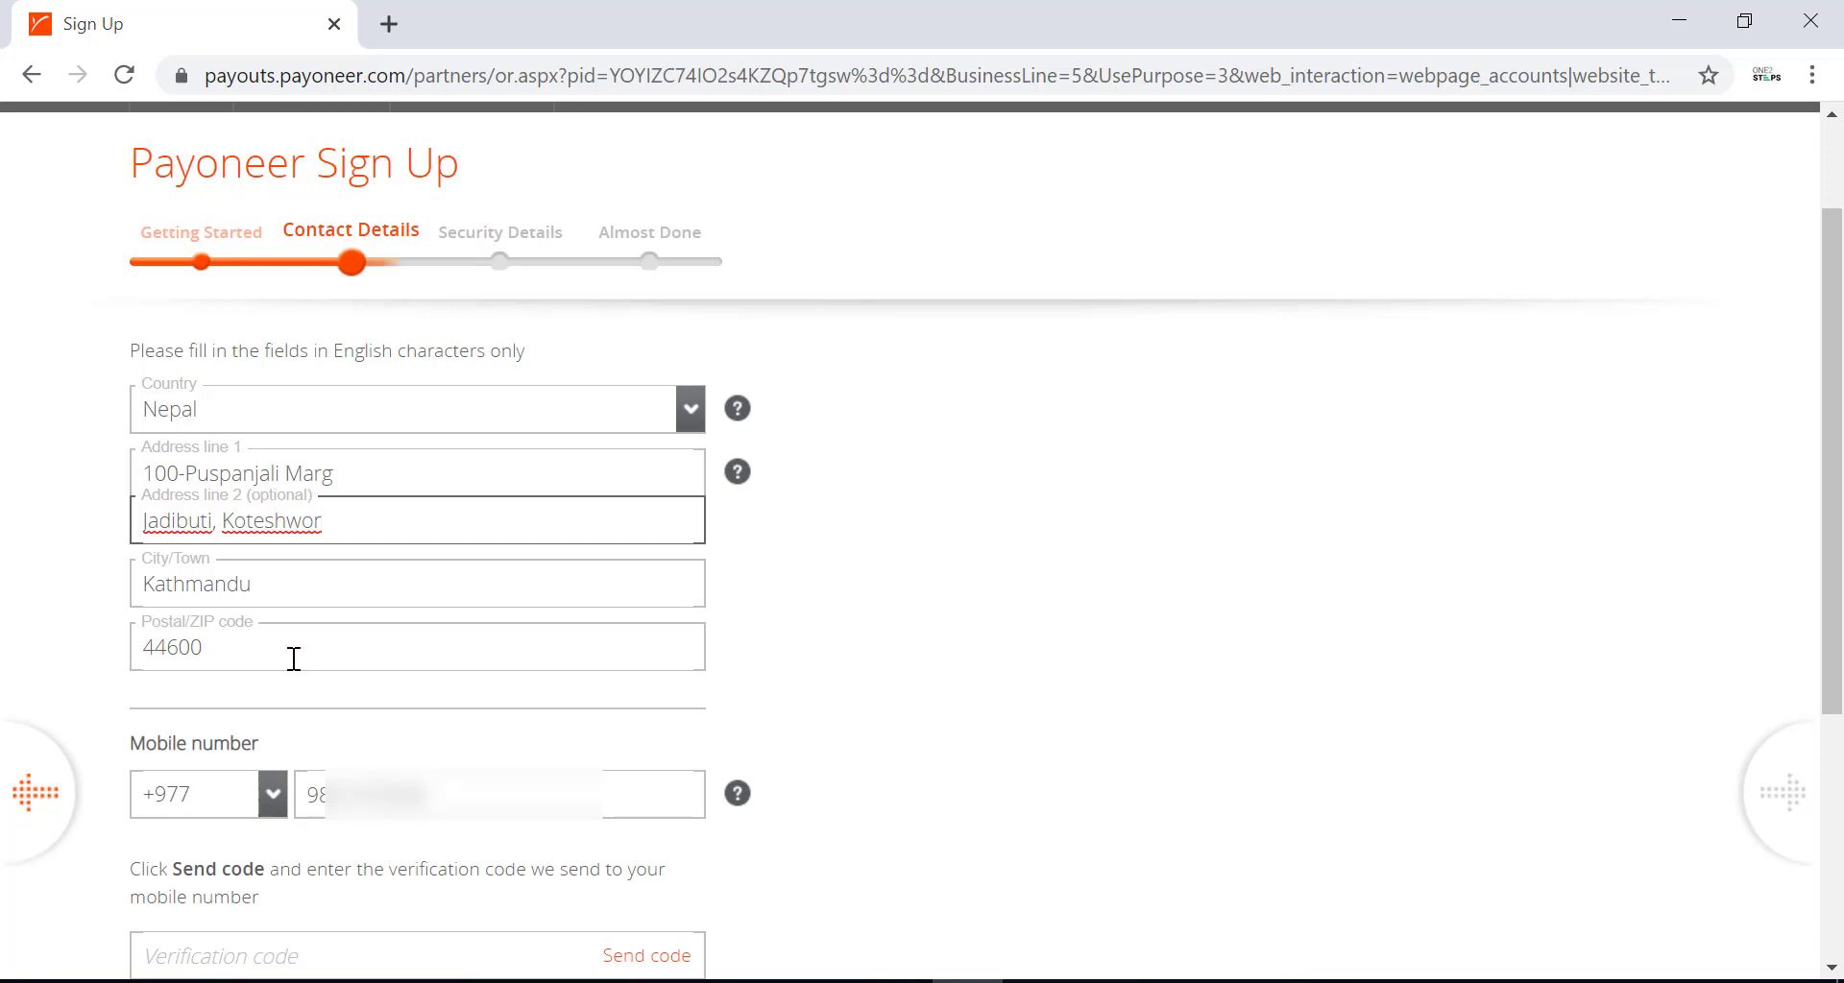
Verify the Kathmandu postal code with a Google search in a new tab, then close it.
key(ctrl+t)
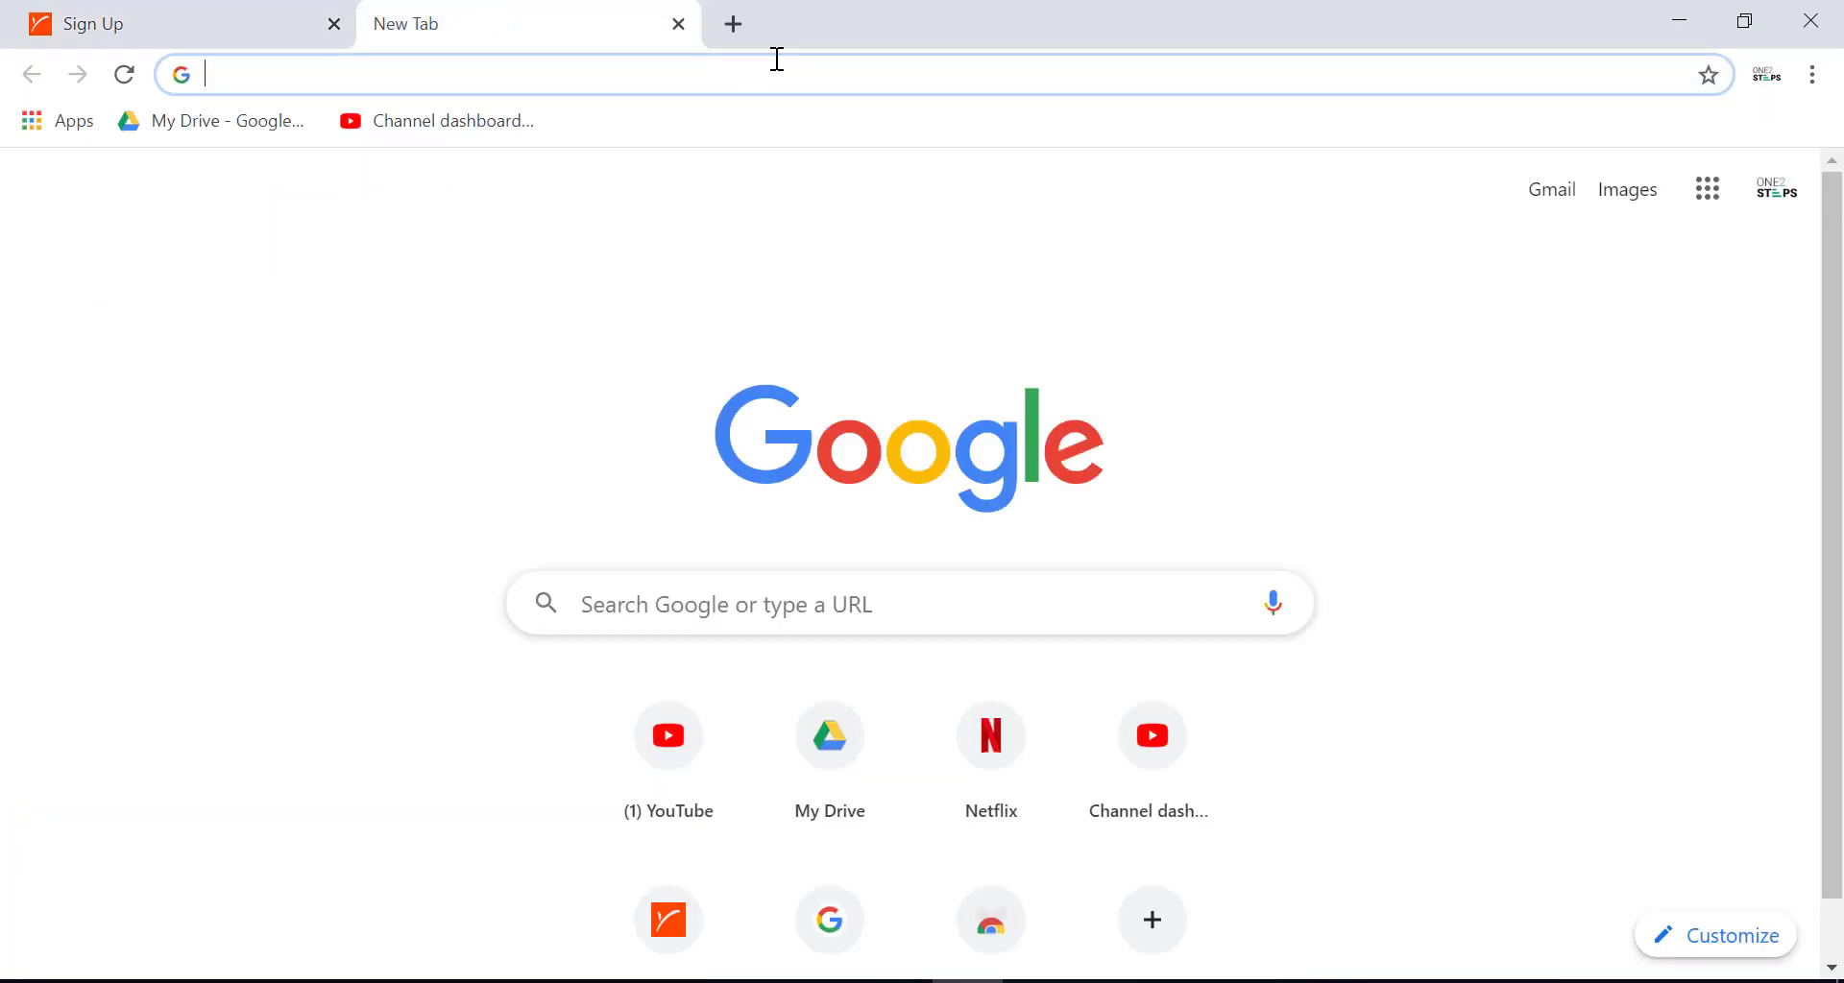
text(kathmandu postal code)
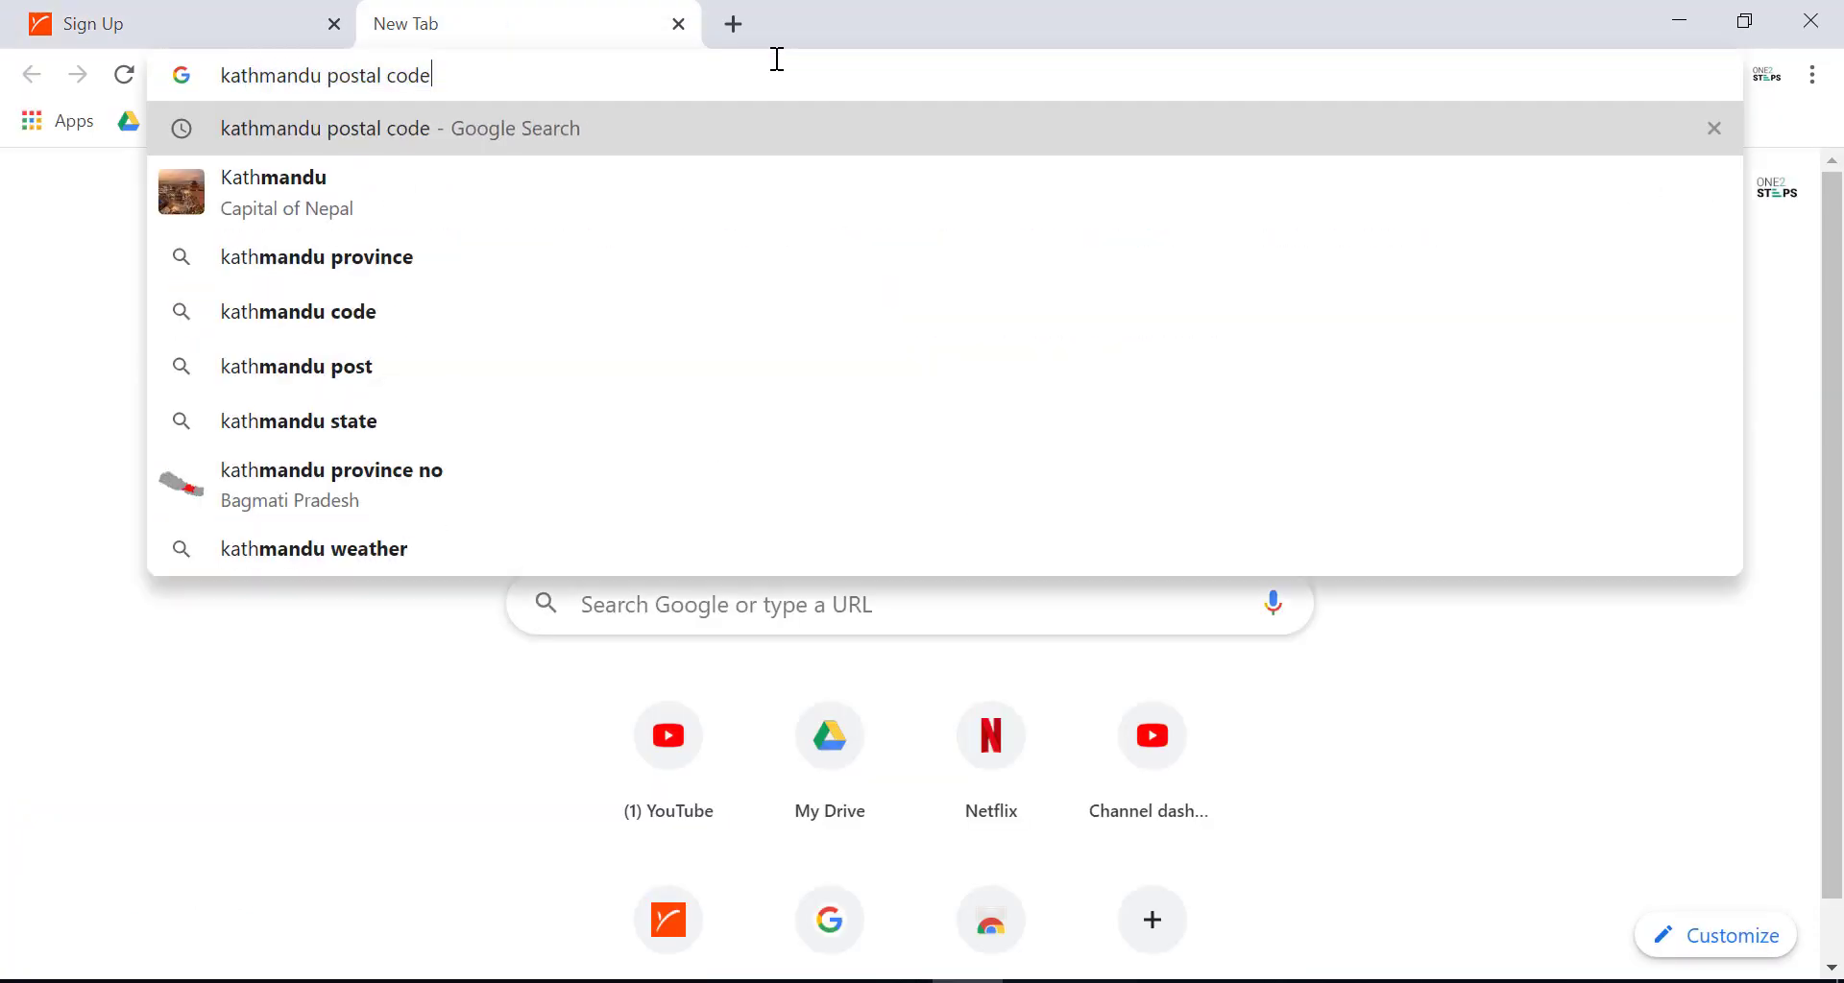
key(Return)
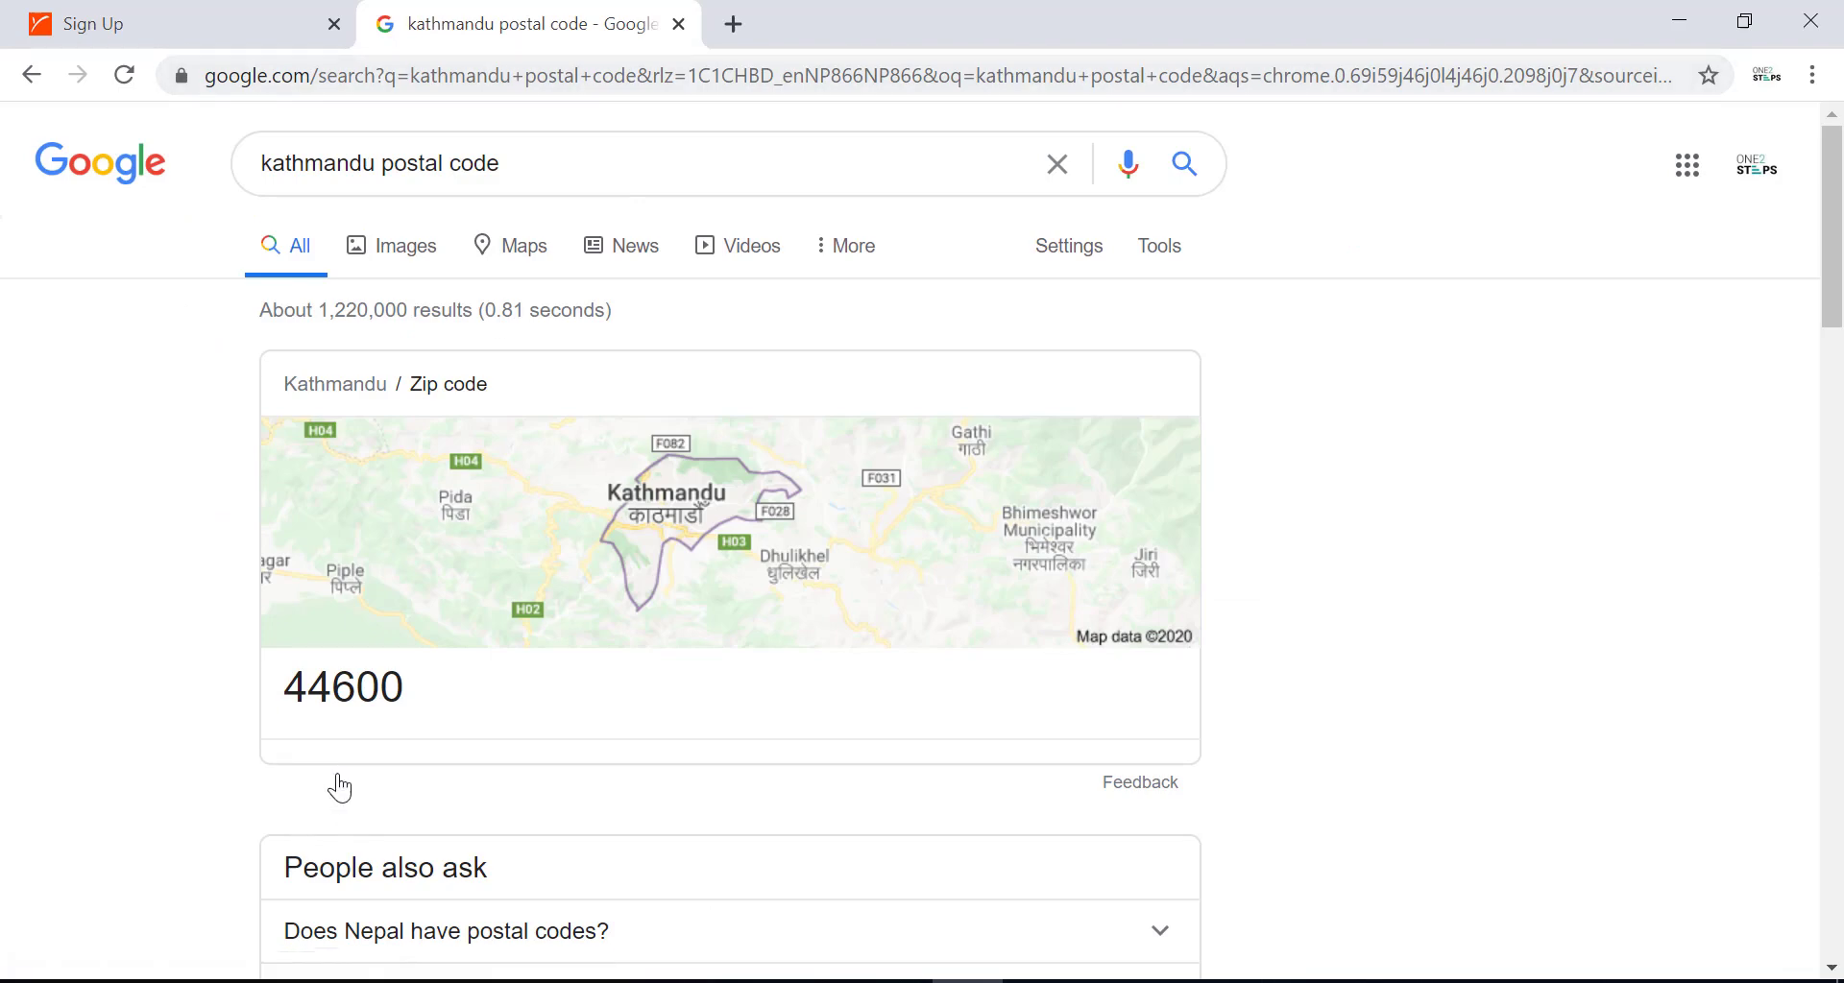
key(ctrl+w)
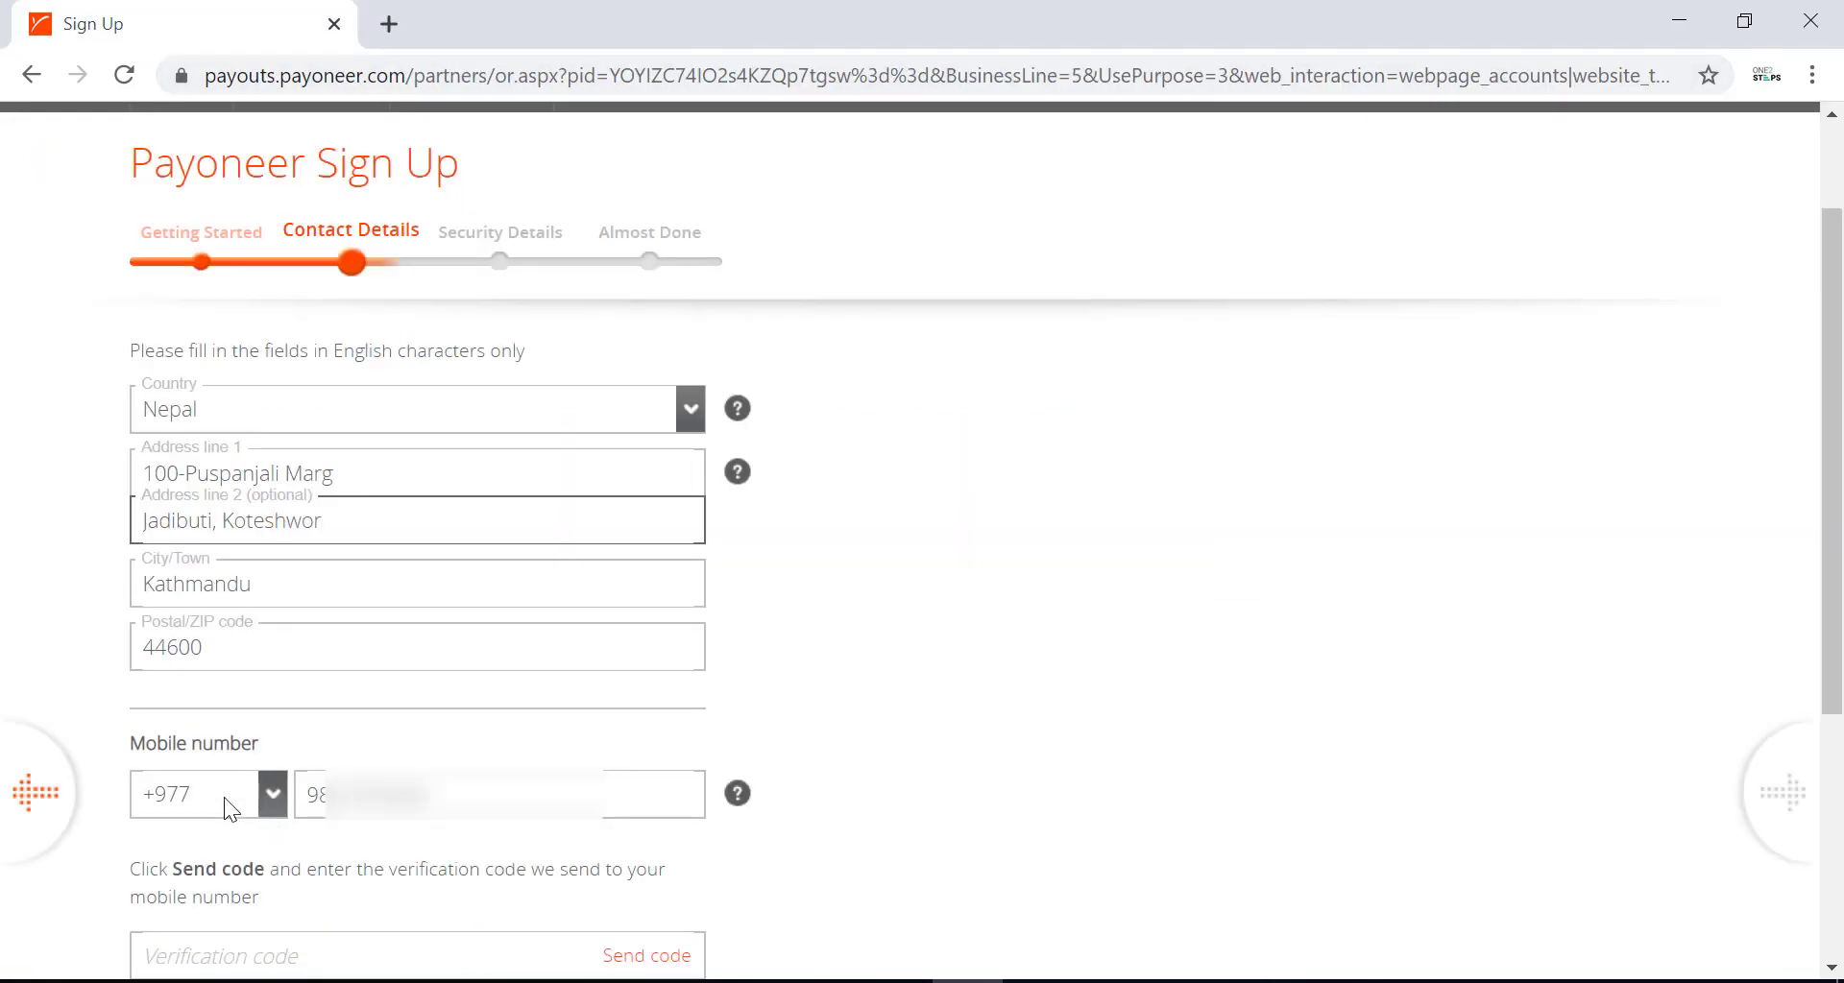
Send a verification code to the mobile number, enter it, and submit the contact details.
scroll(326, 672, down, 1)
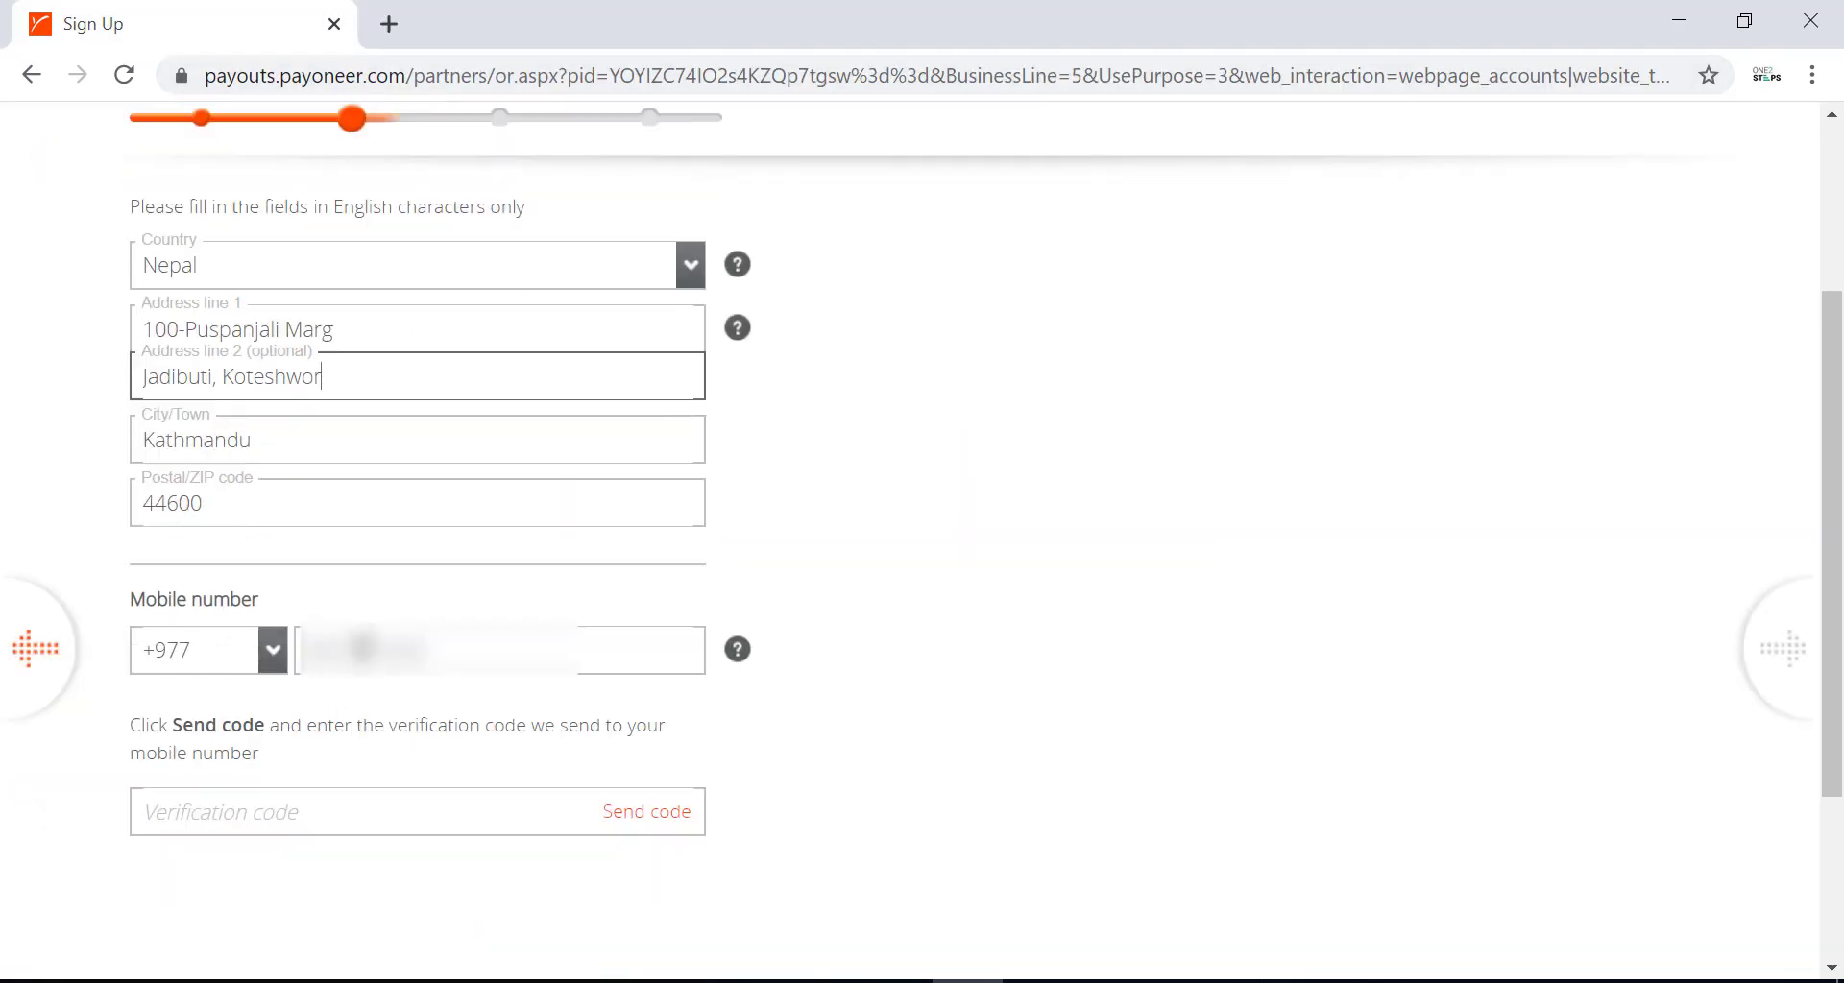
click(164, 671)
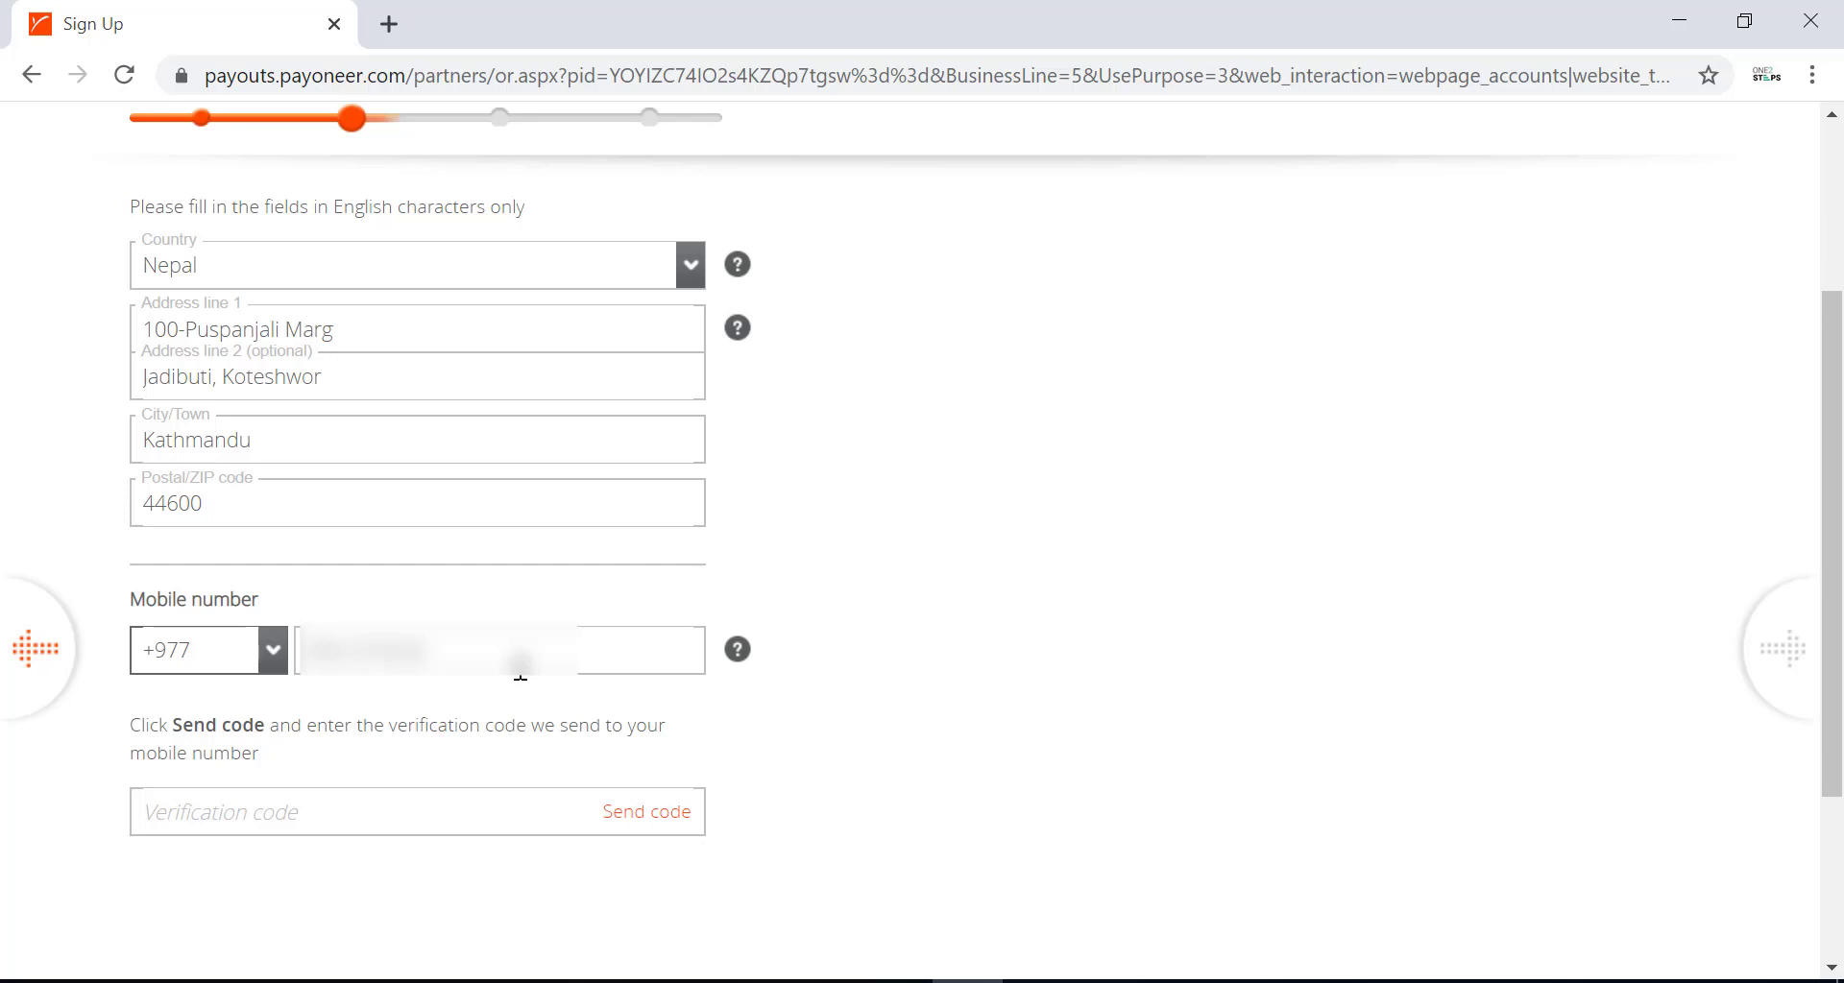
scroll(476, 607, up, 1)
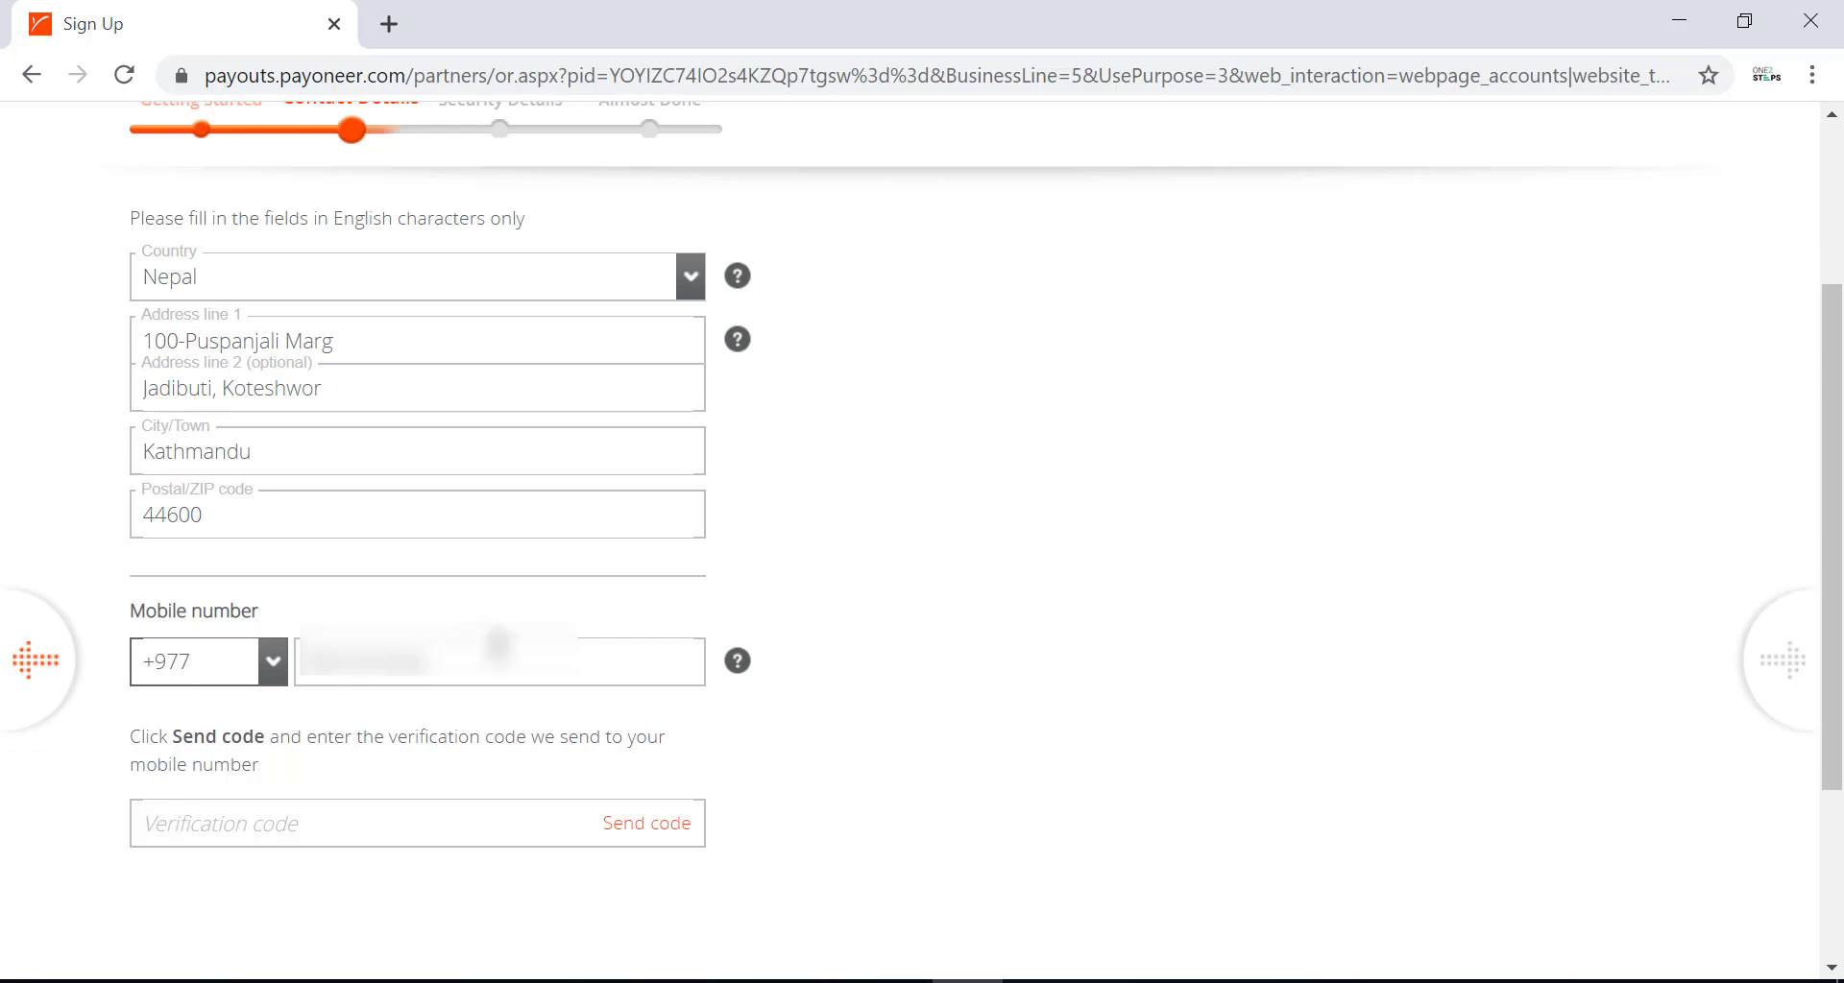
click(631, 830)
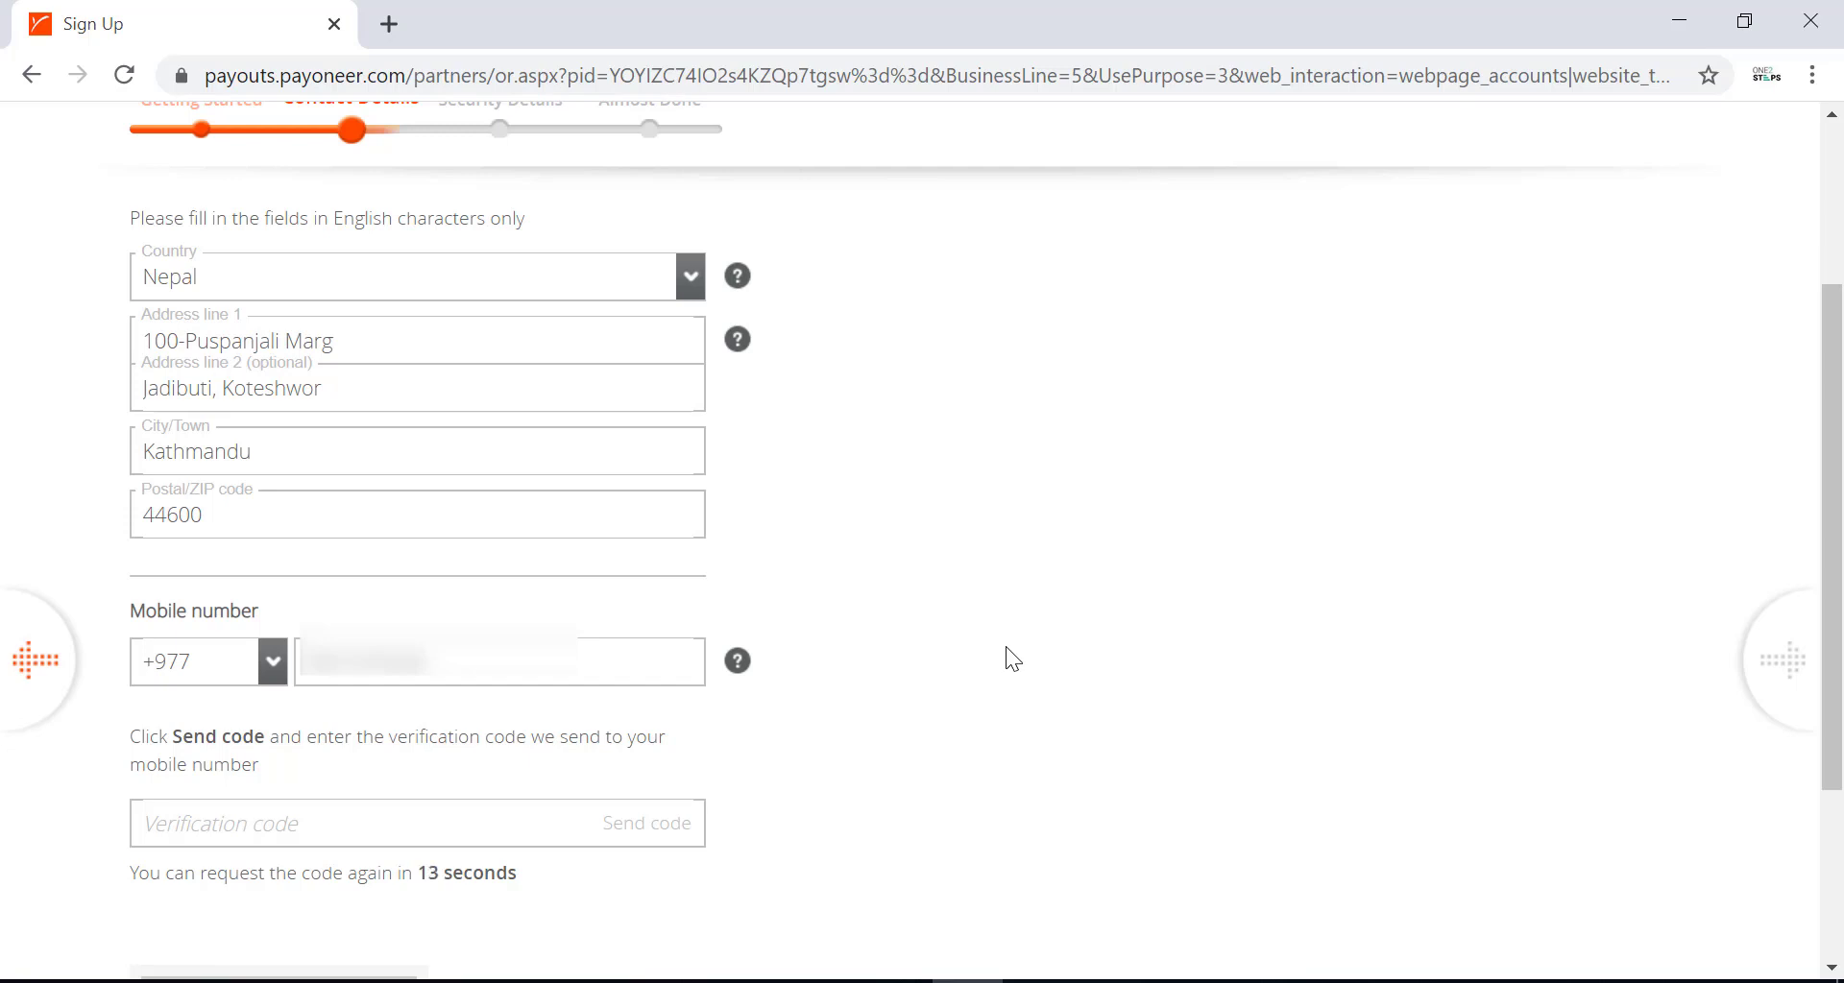
click(279, 841)
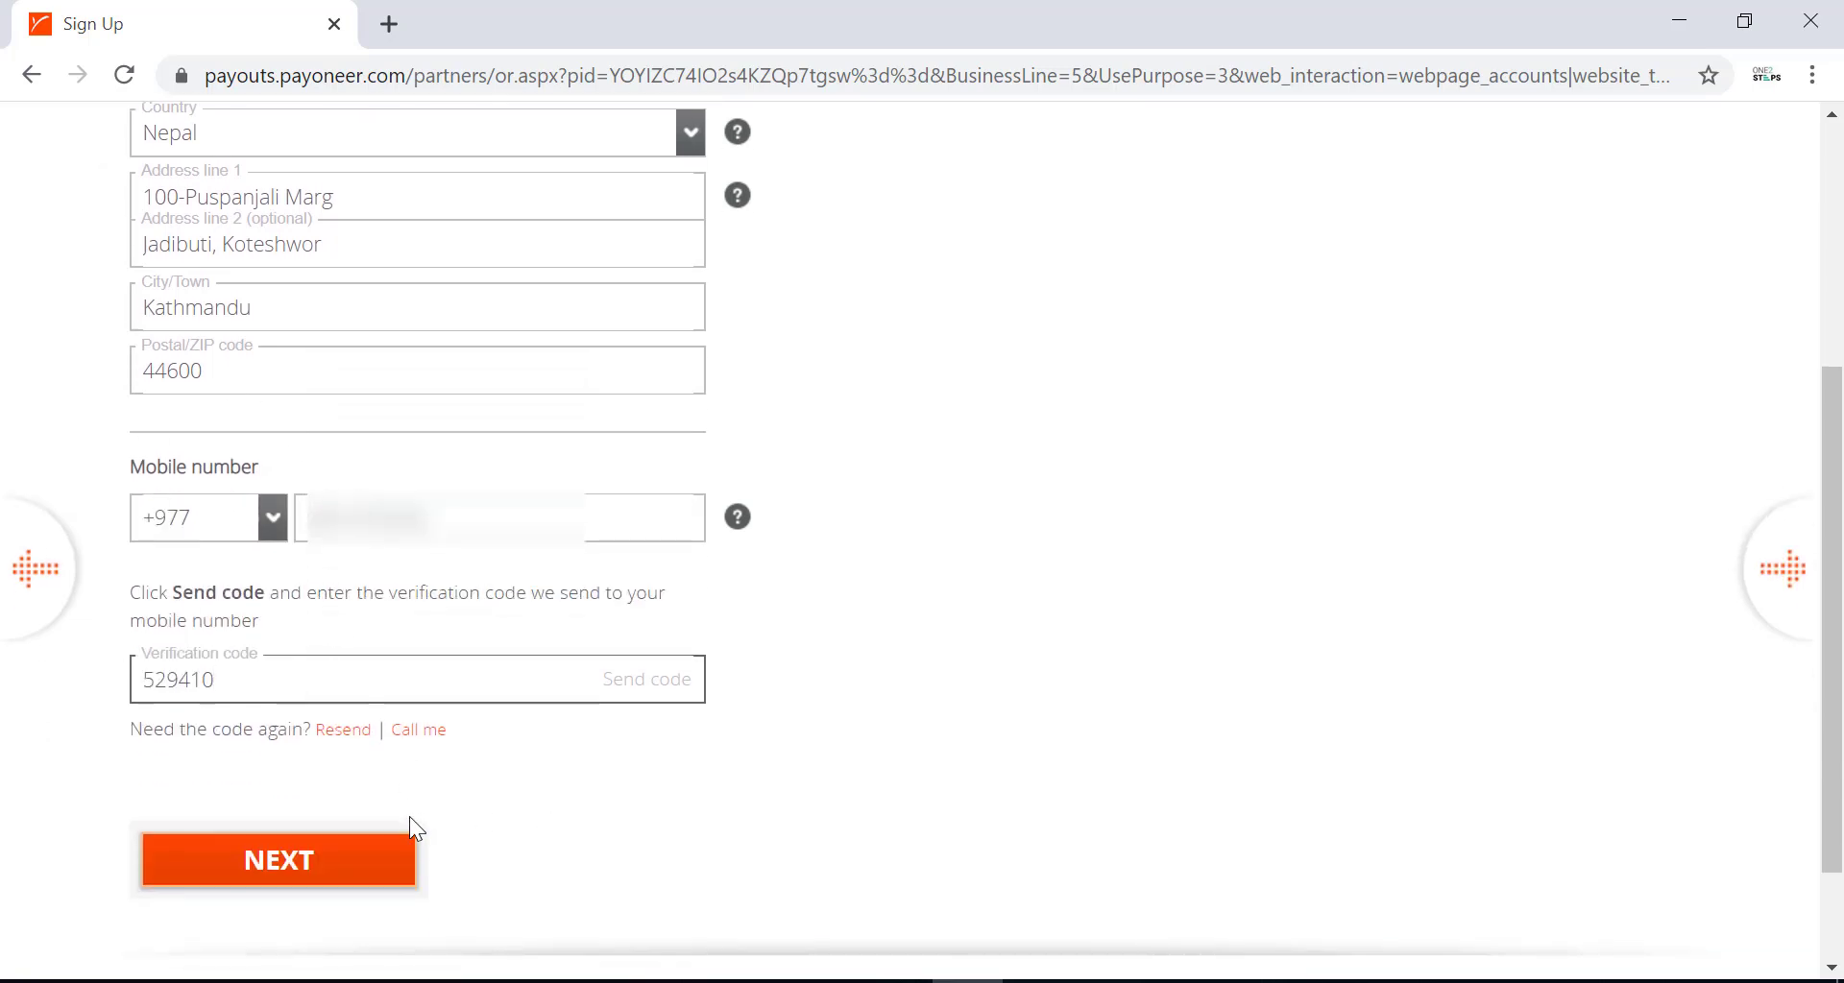
click(274, 867)
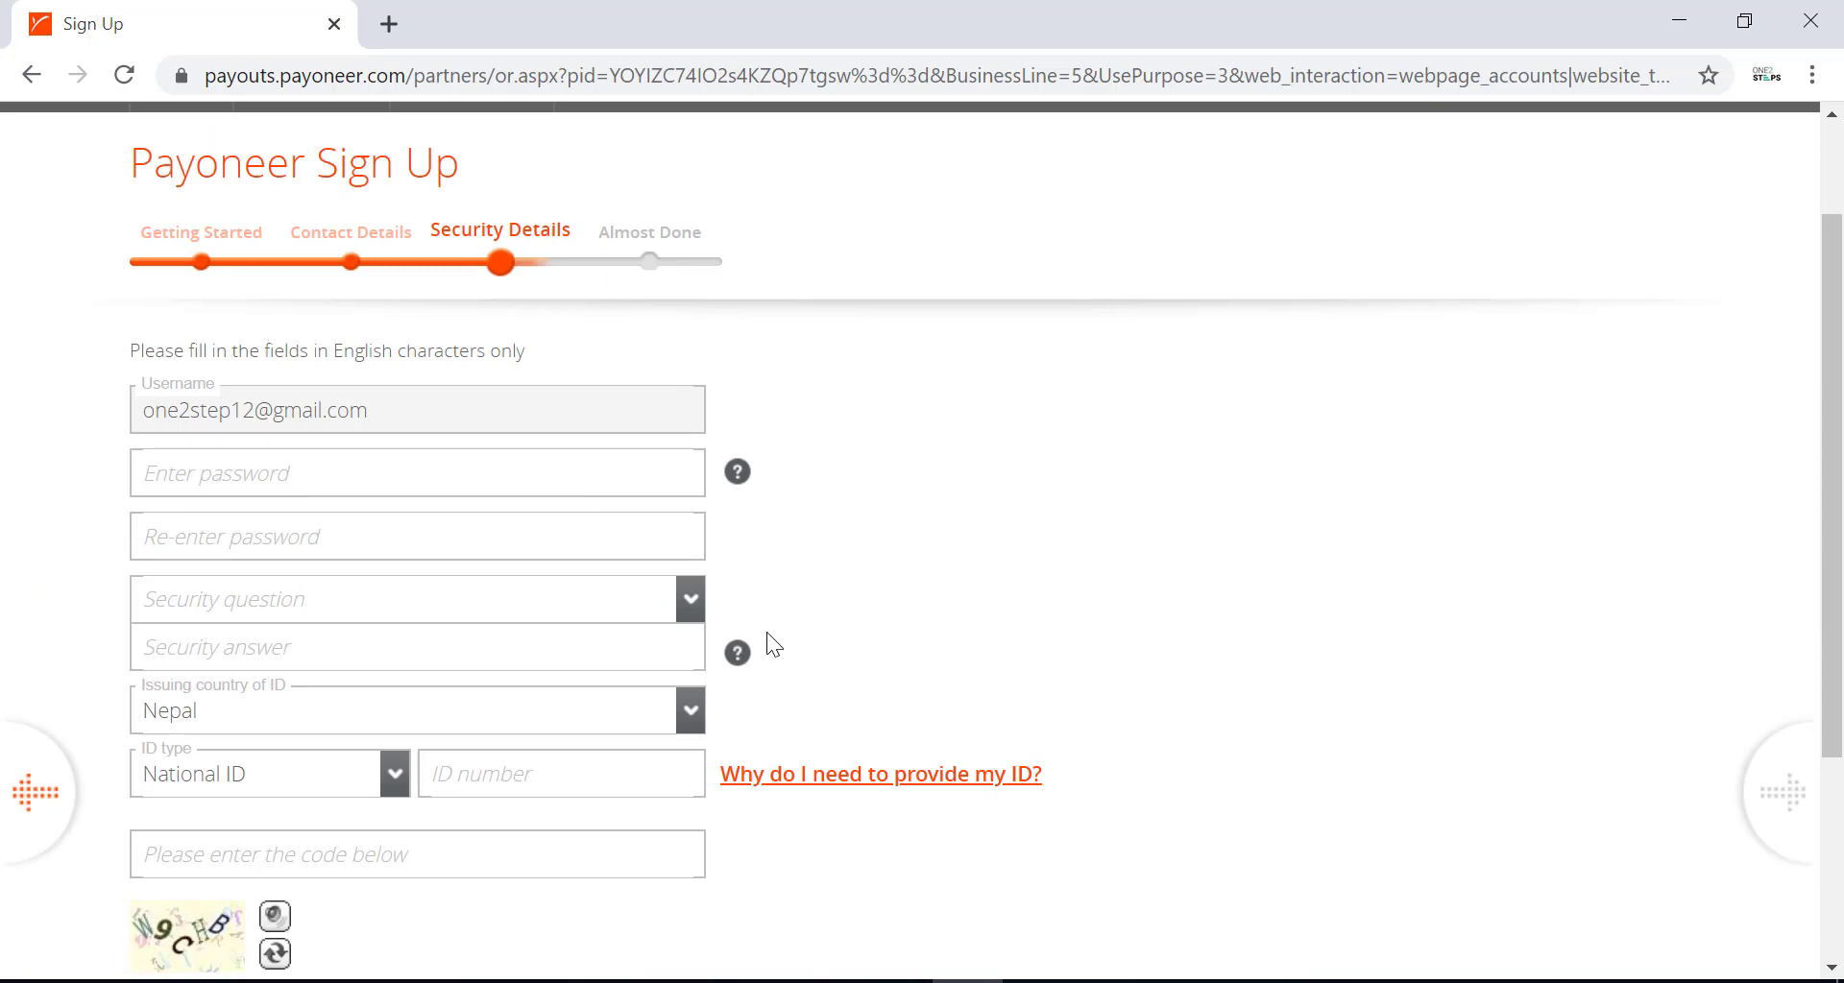
Paste the account password and begin re-entering it for confirmation.
click(339, 473)
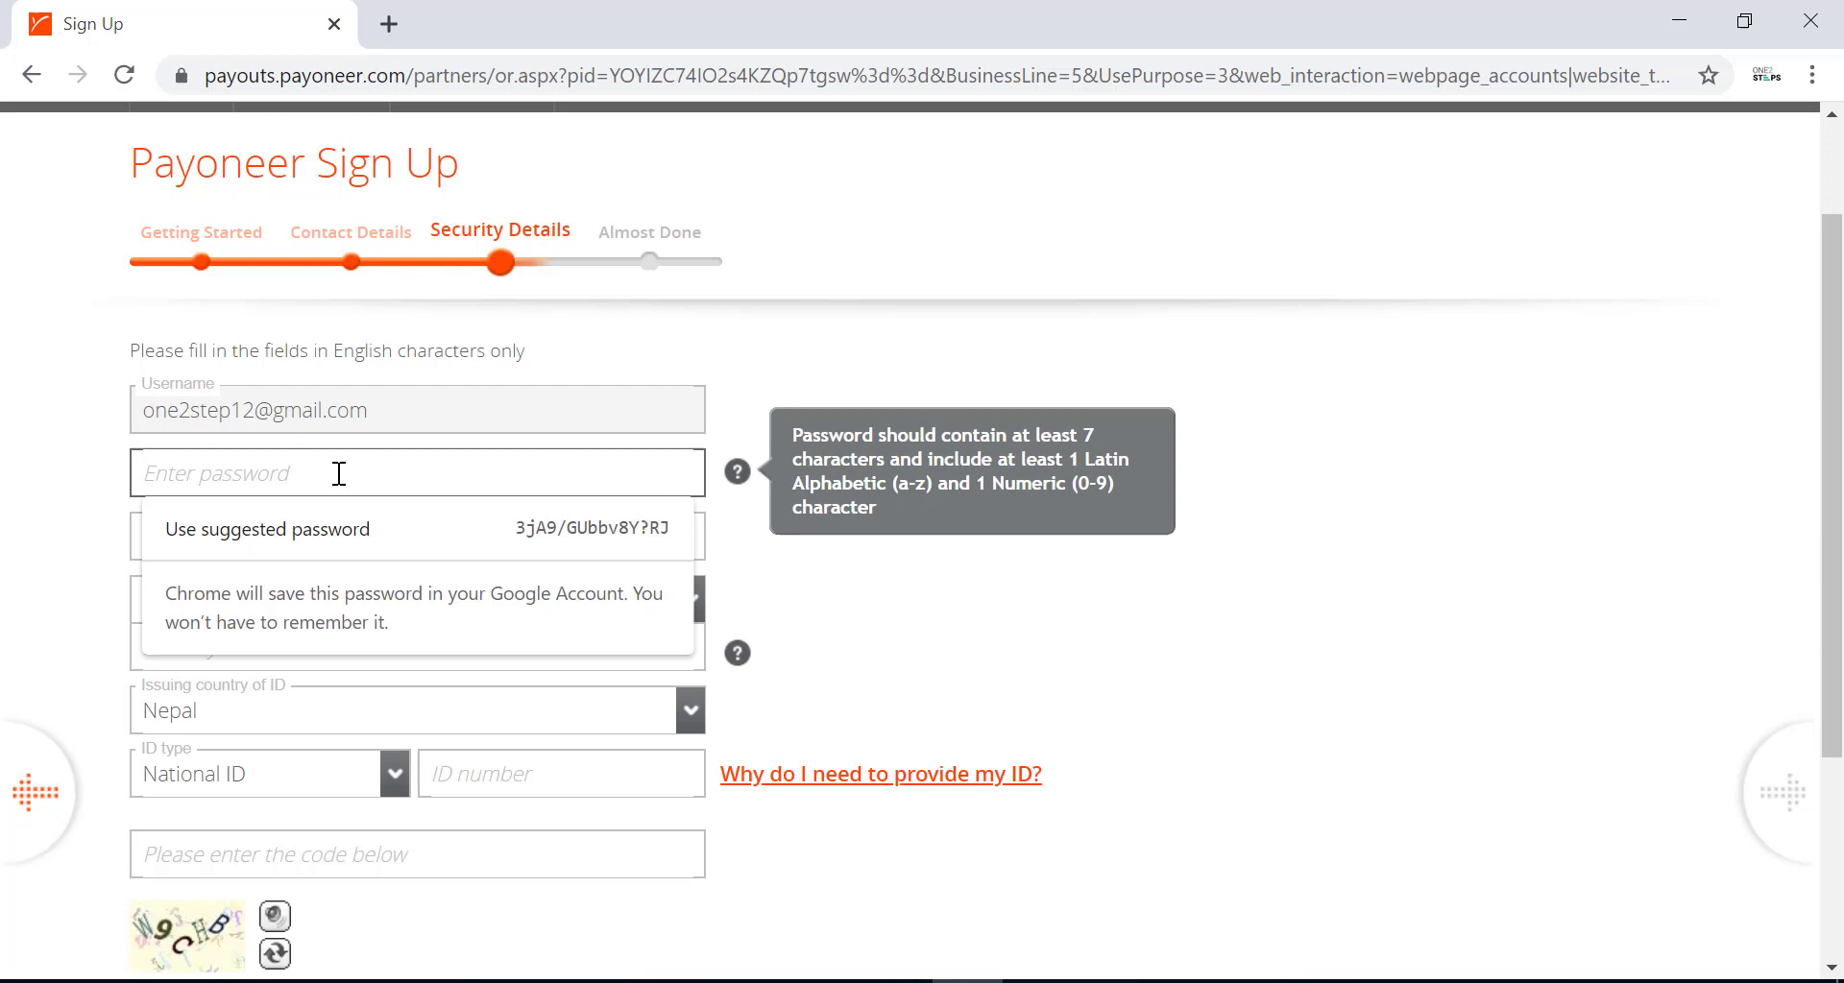
key(ctrl+v)
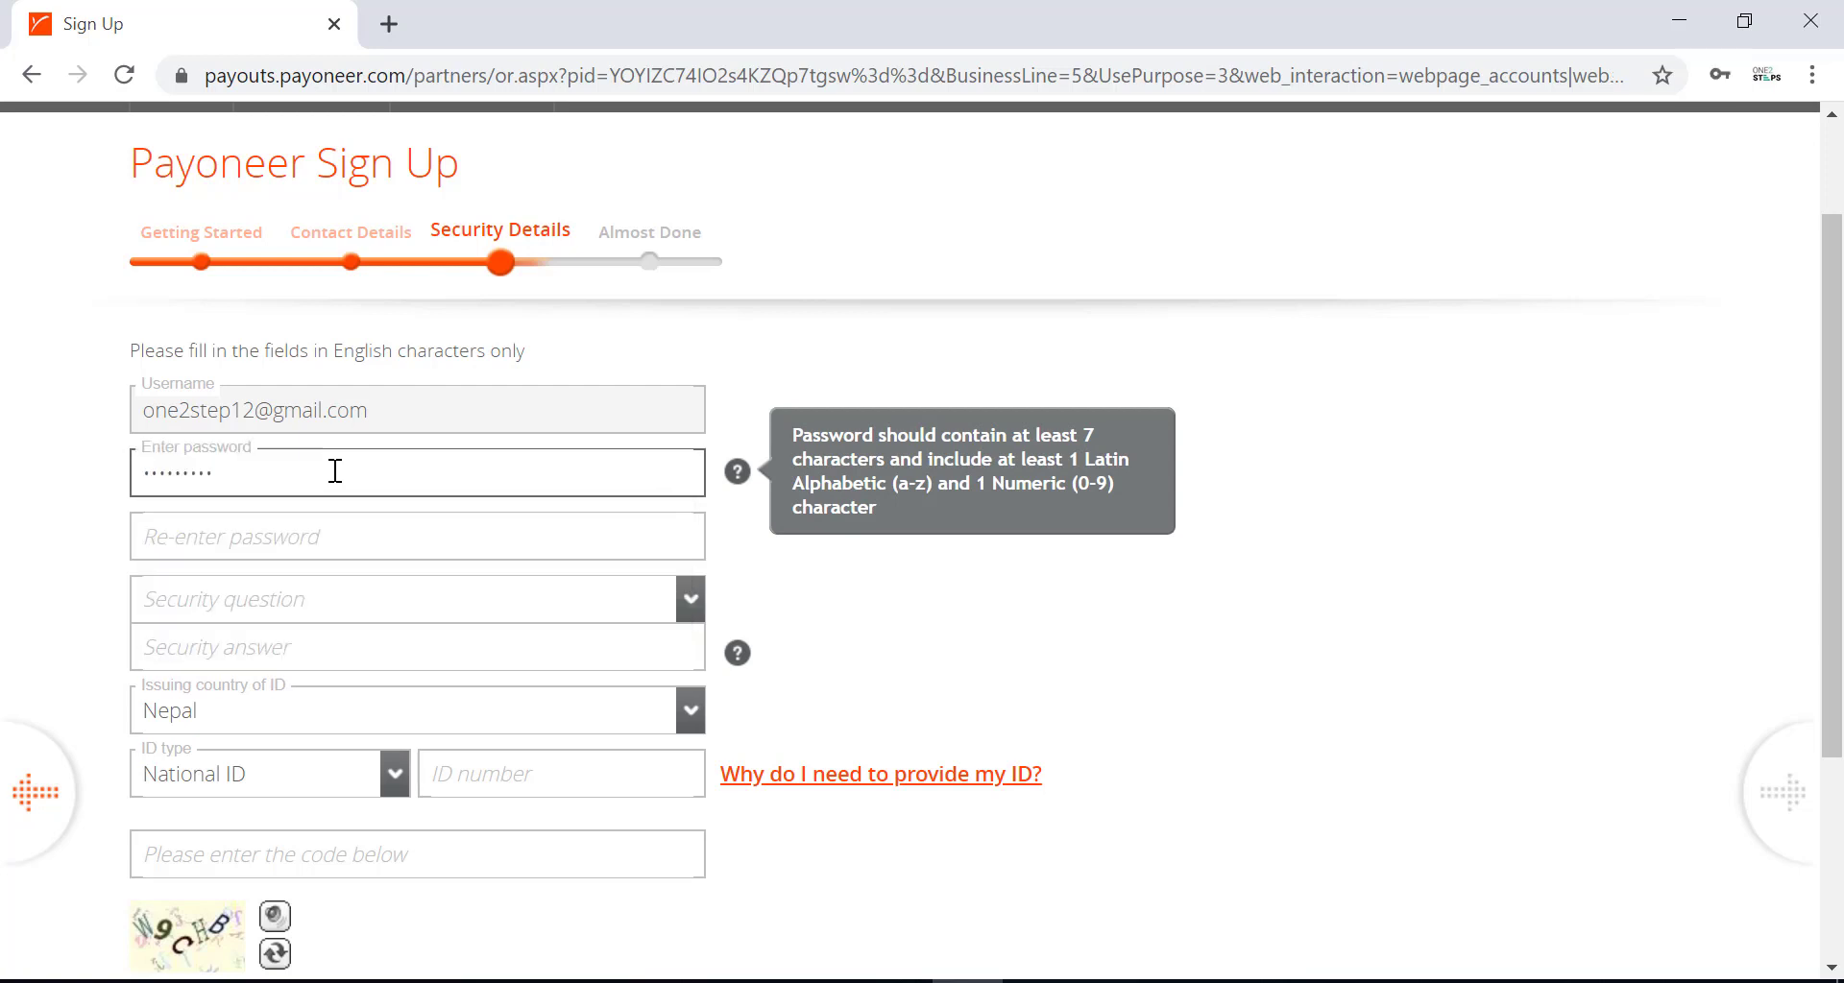
click(326, 526)
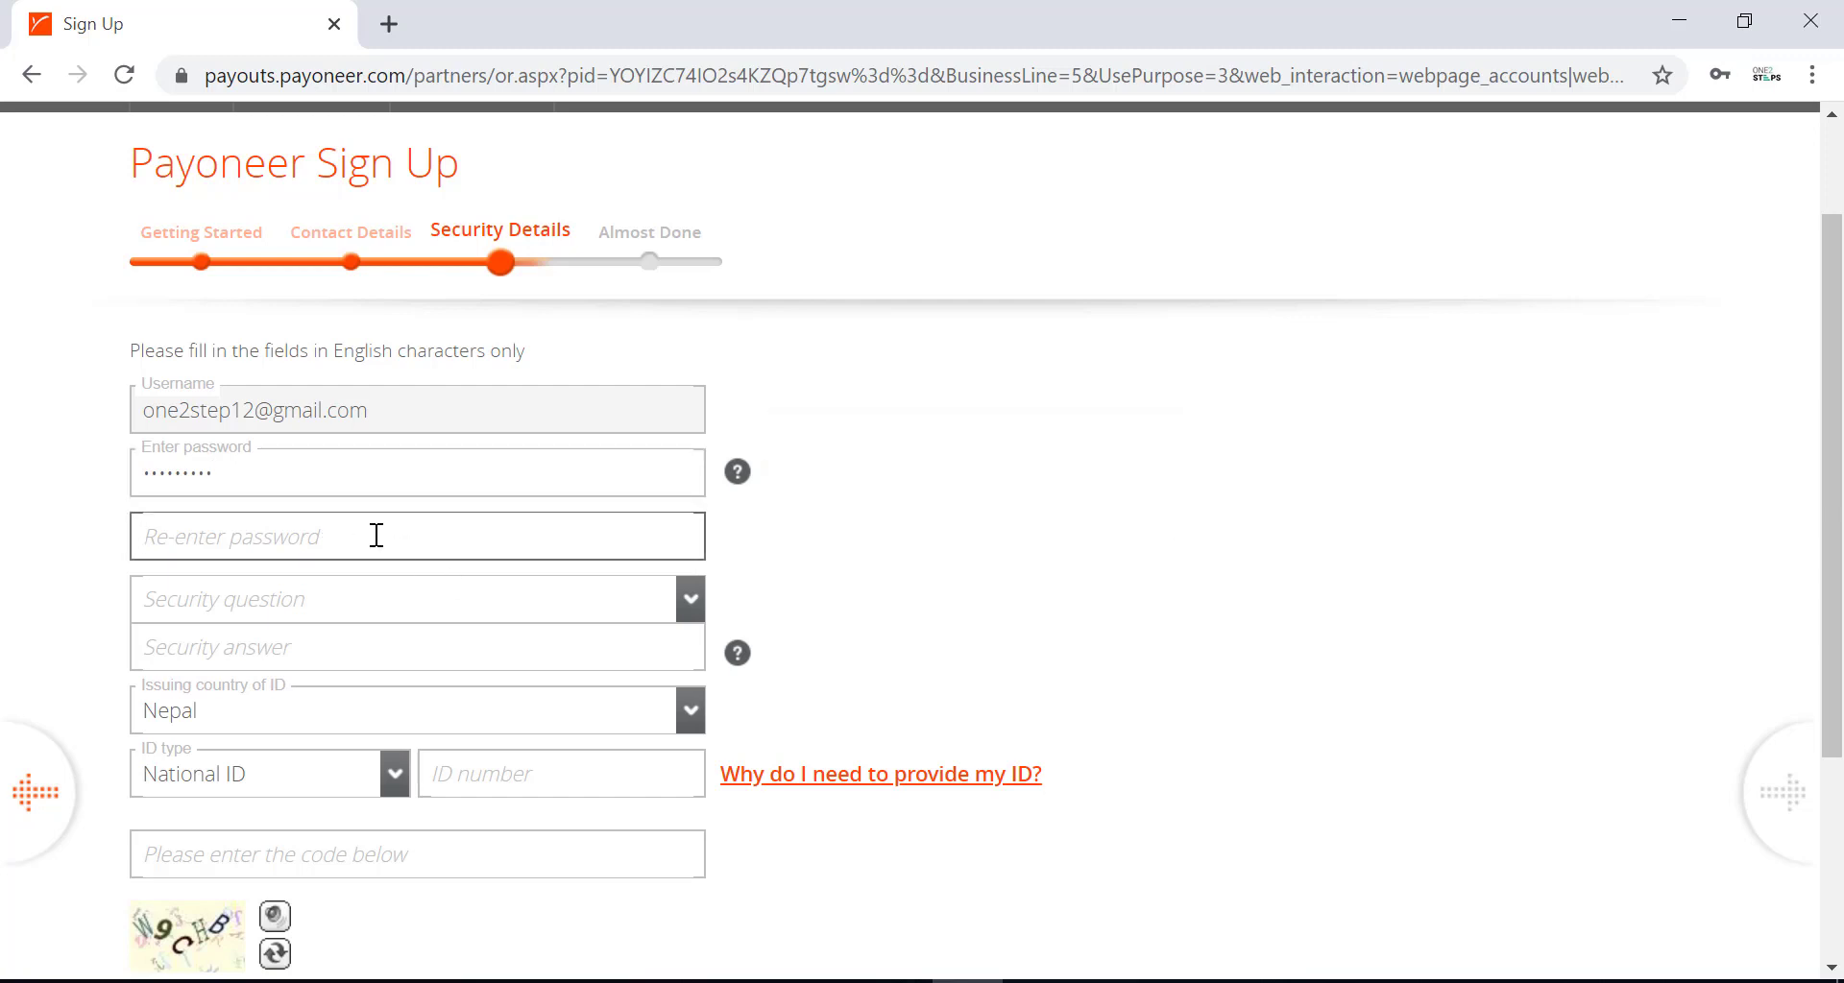
Confirm the password and answer the grandmother's birth city security question.
text(********)
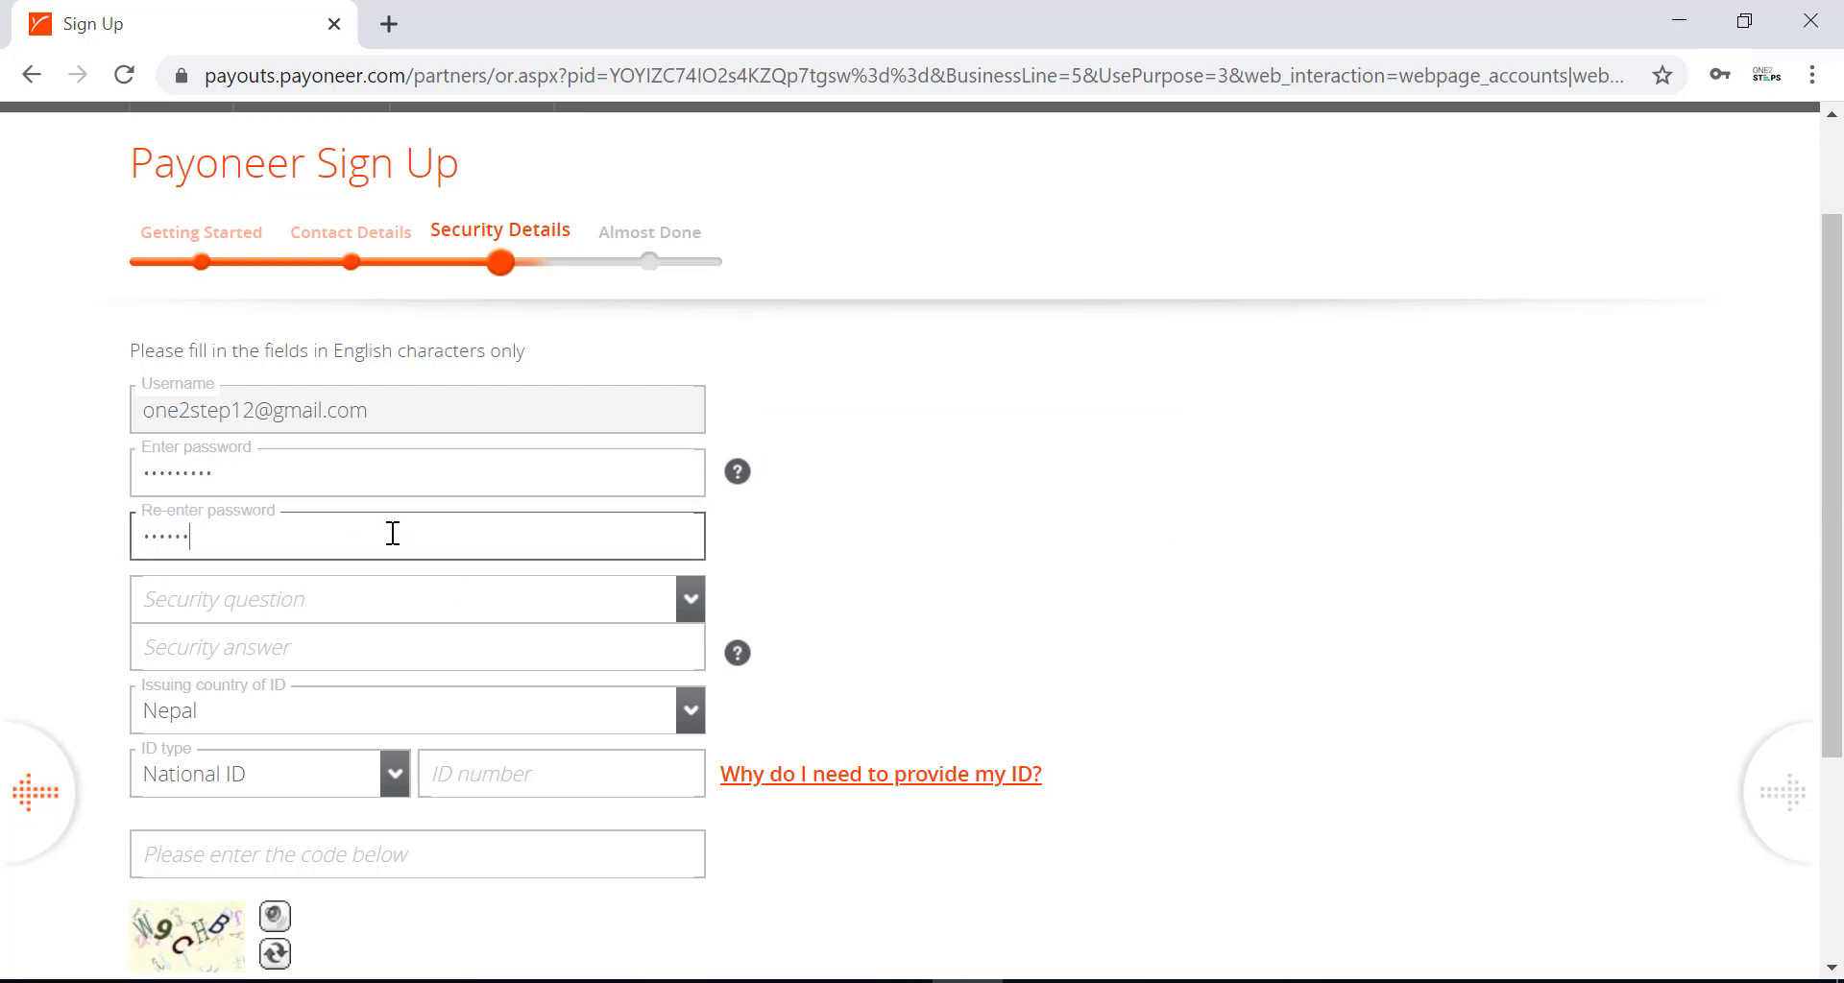
click(453, 593)
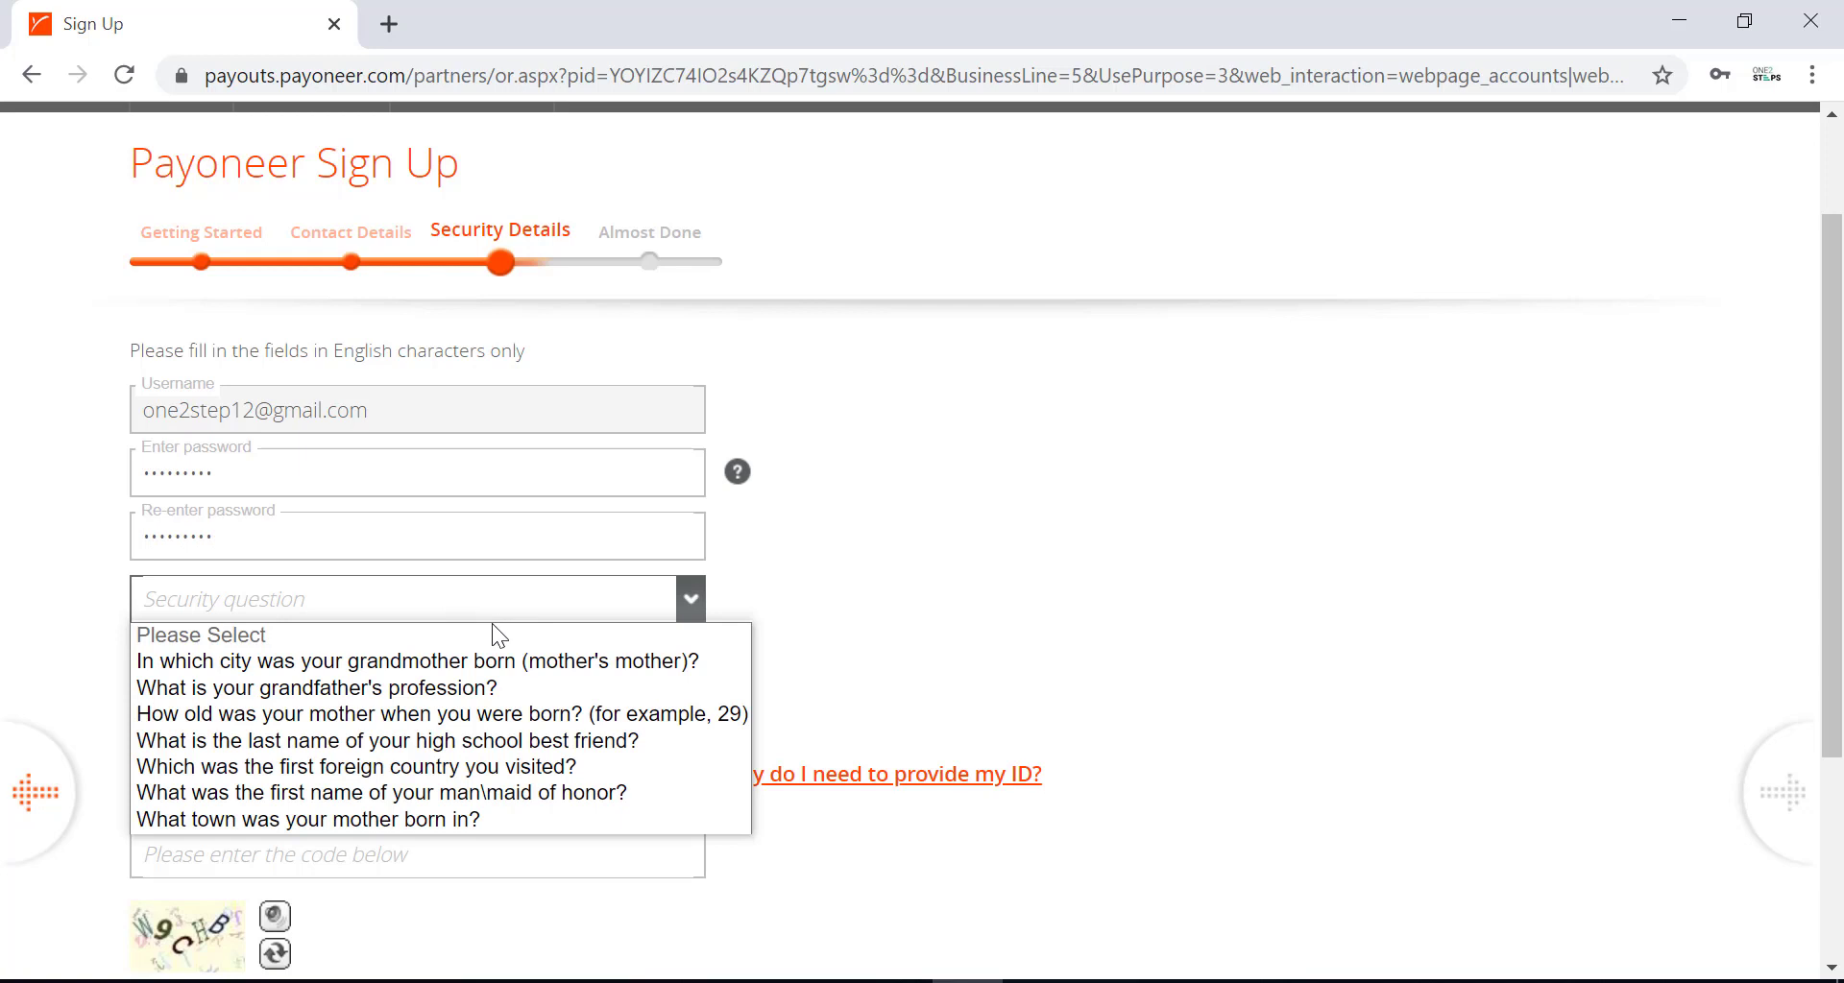
click(559, 661)
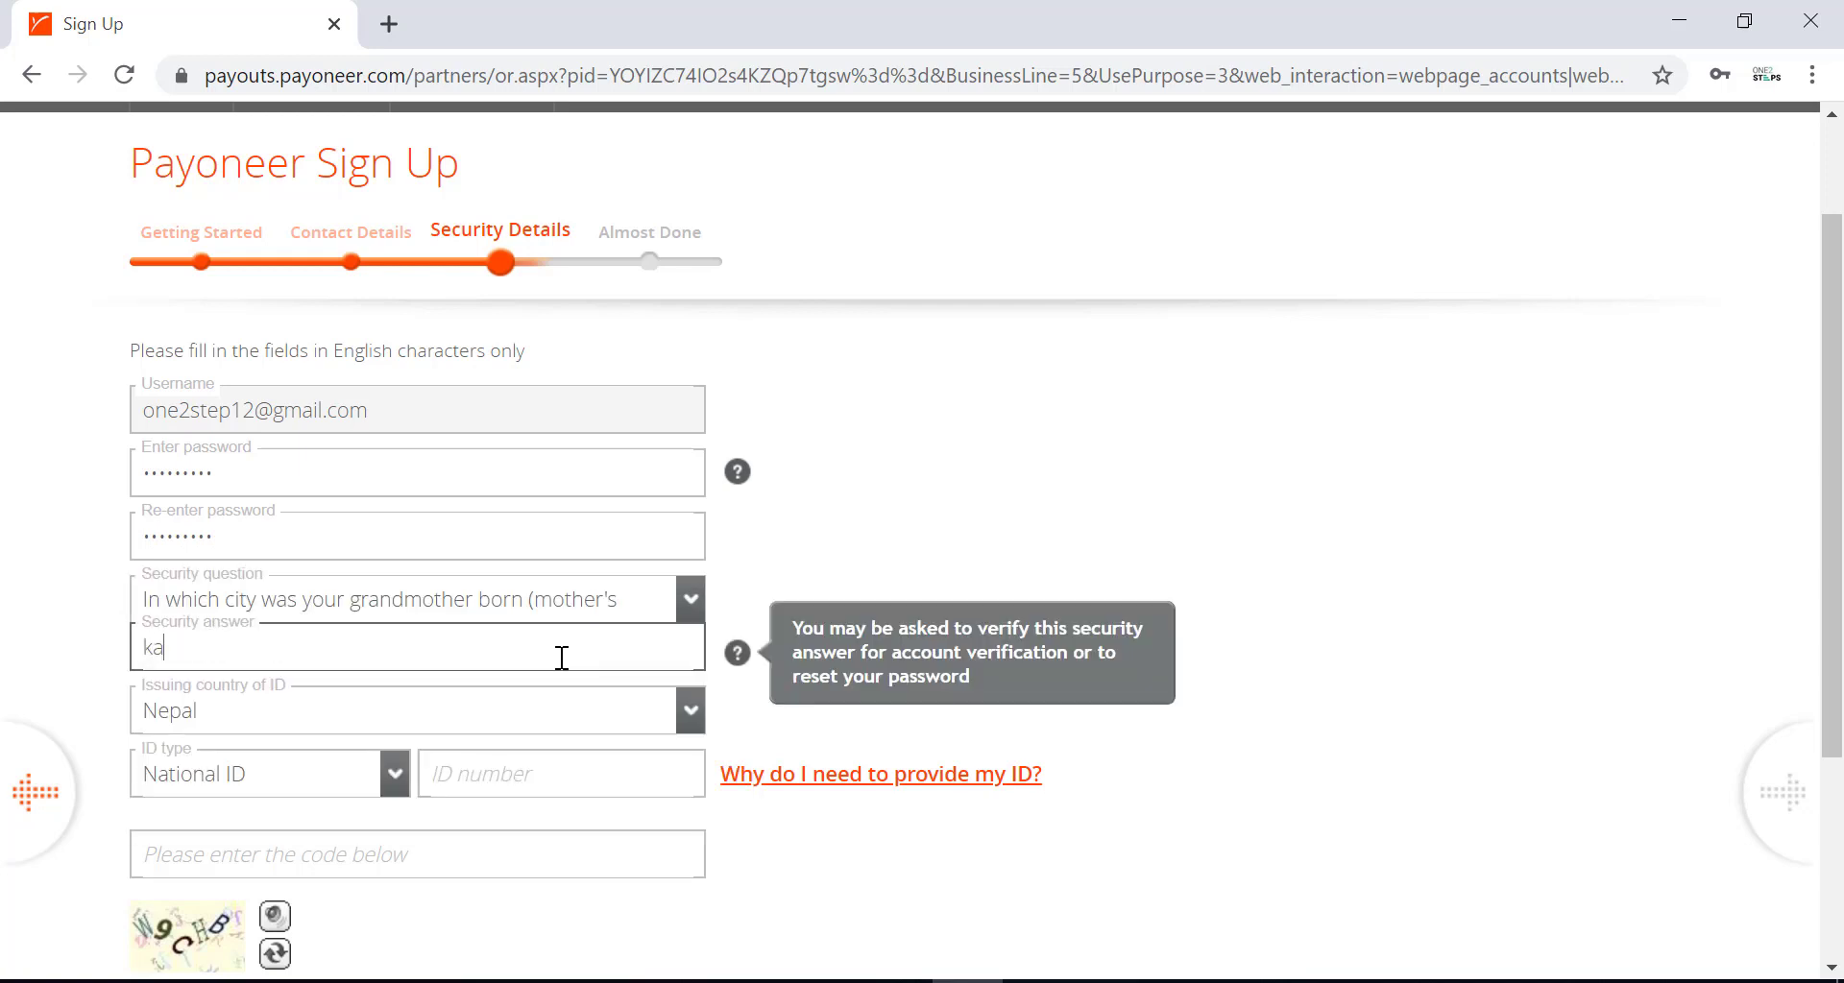
click(748, 724)
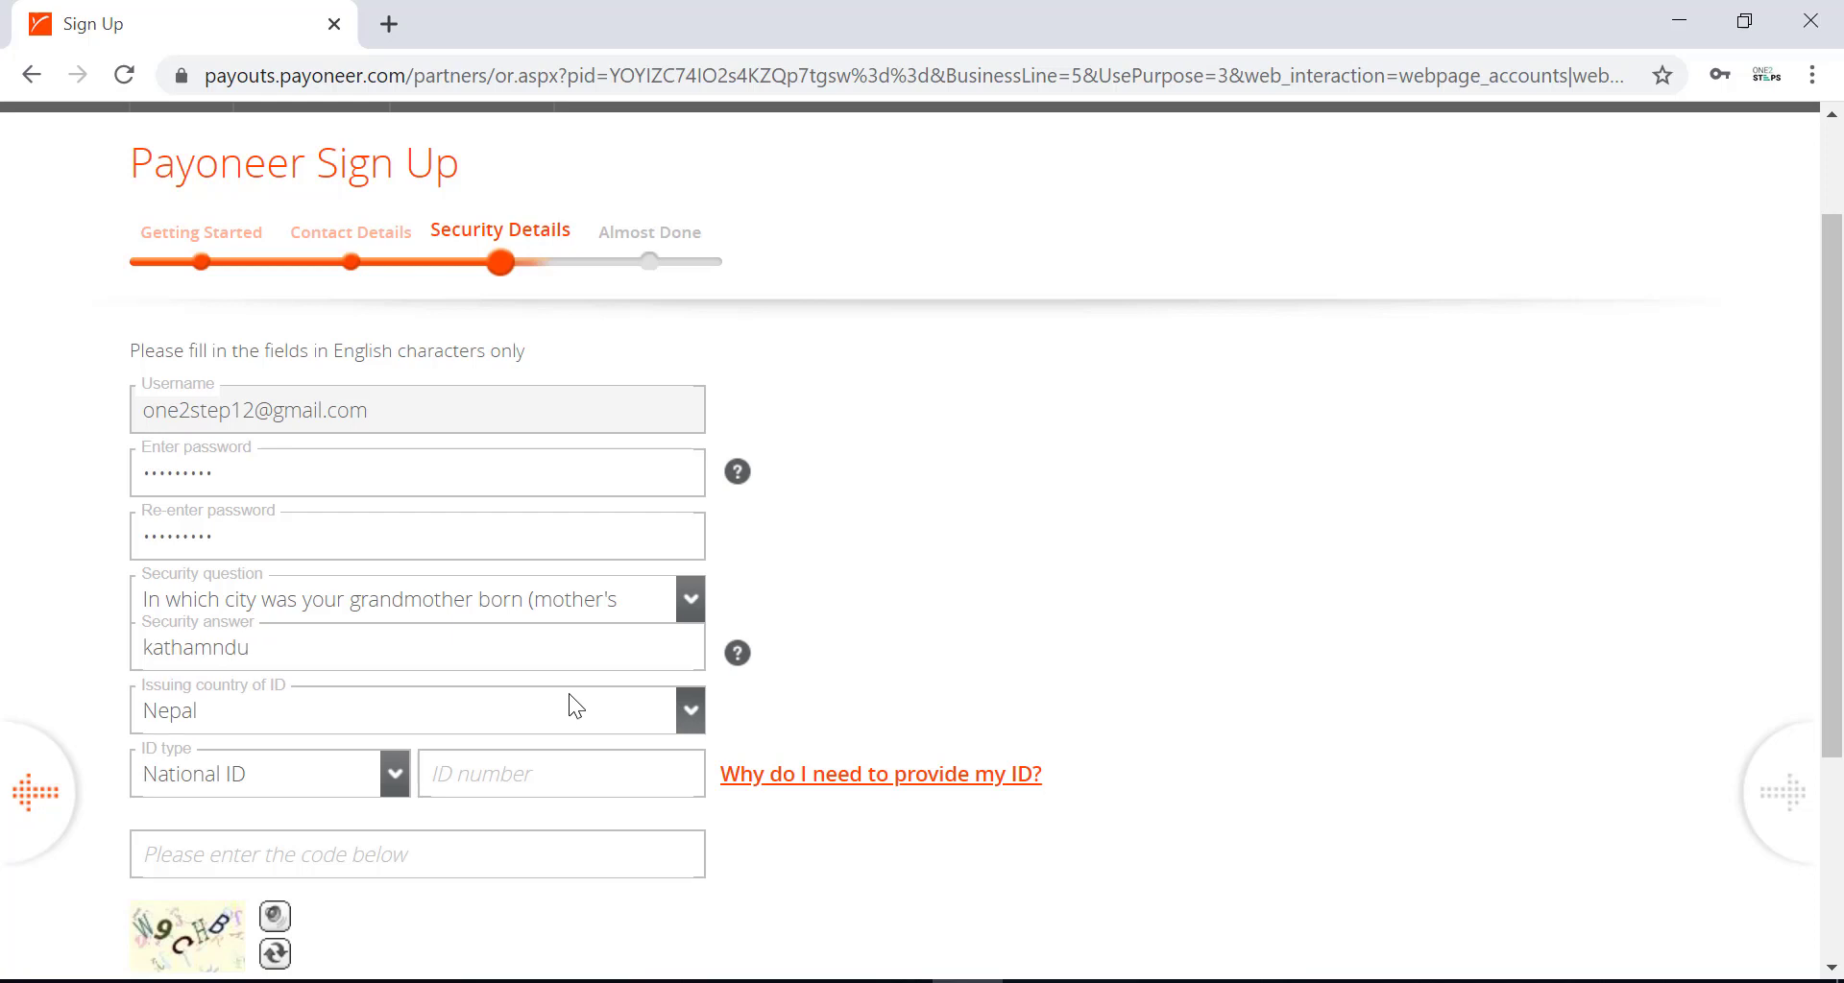
Set the ID type to Driving License.
click(328, 787)
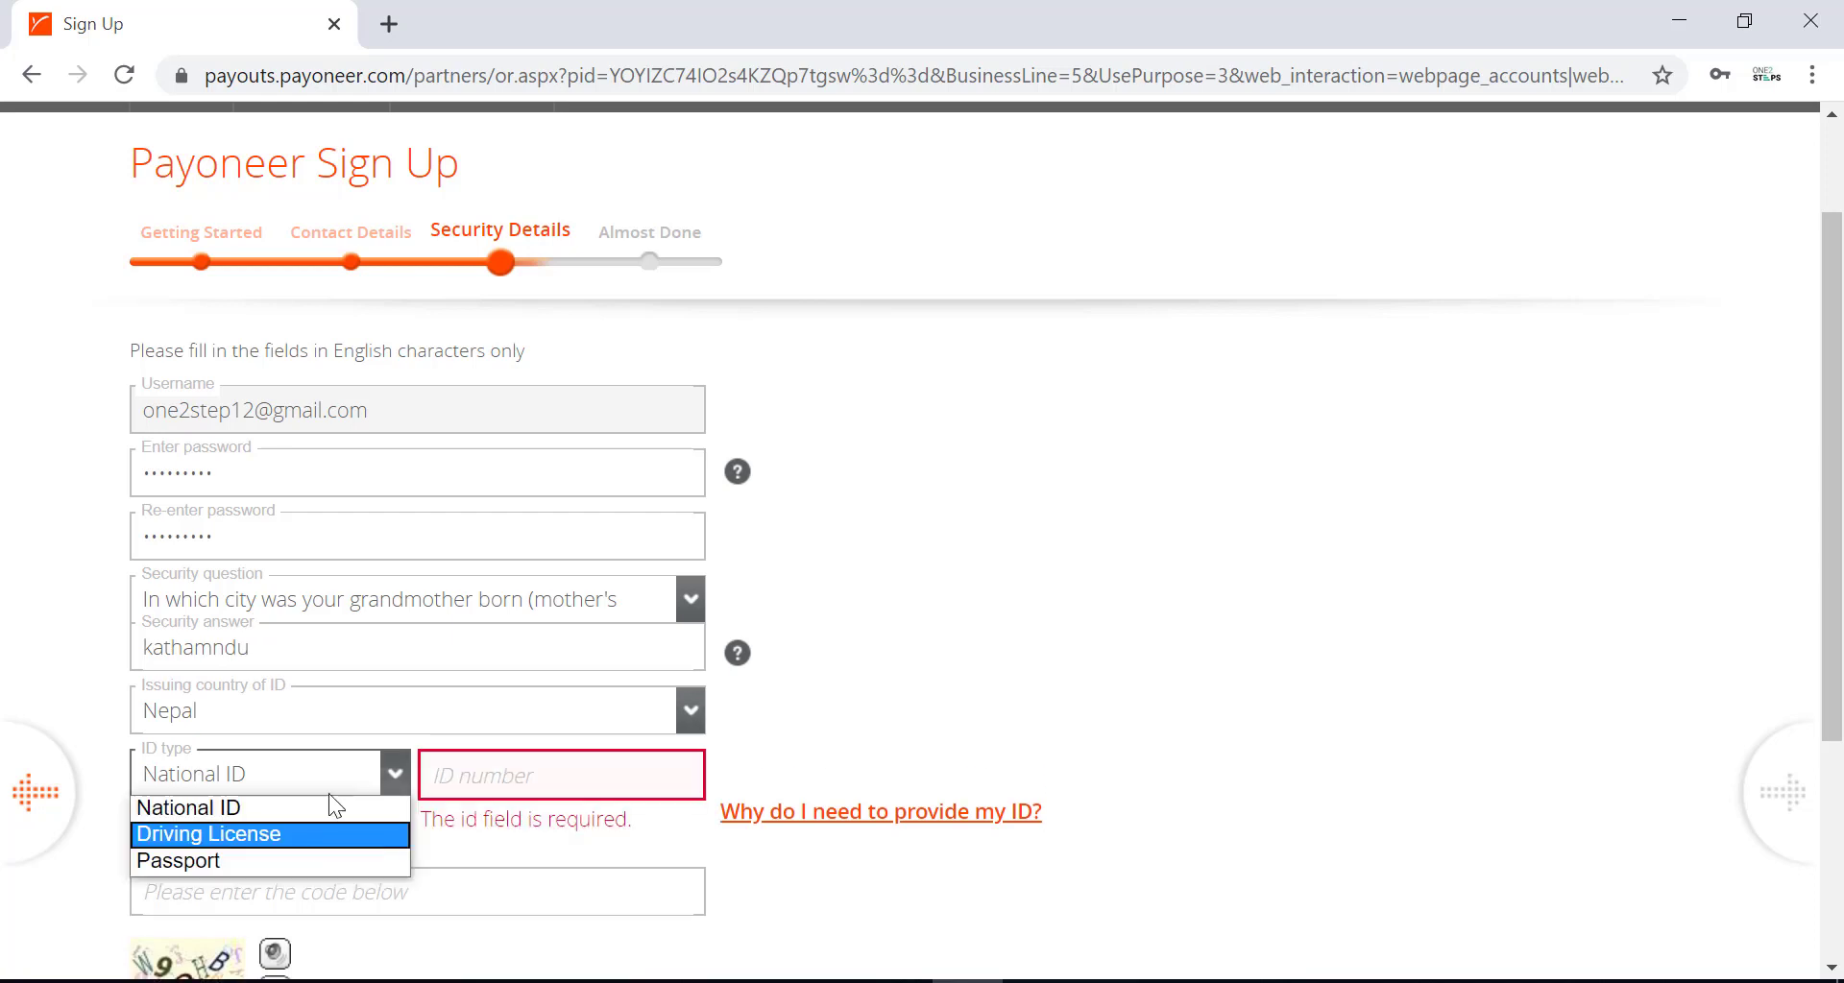
click(279, 774)
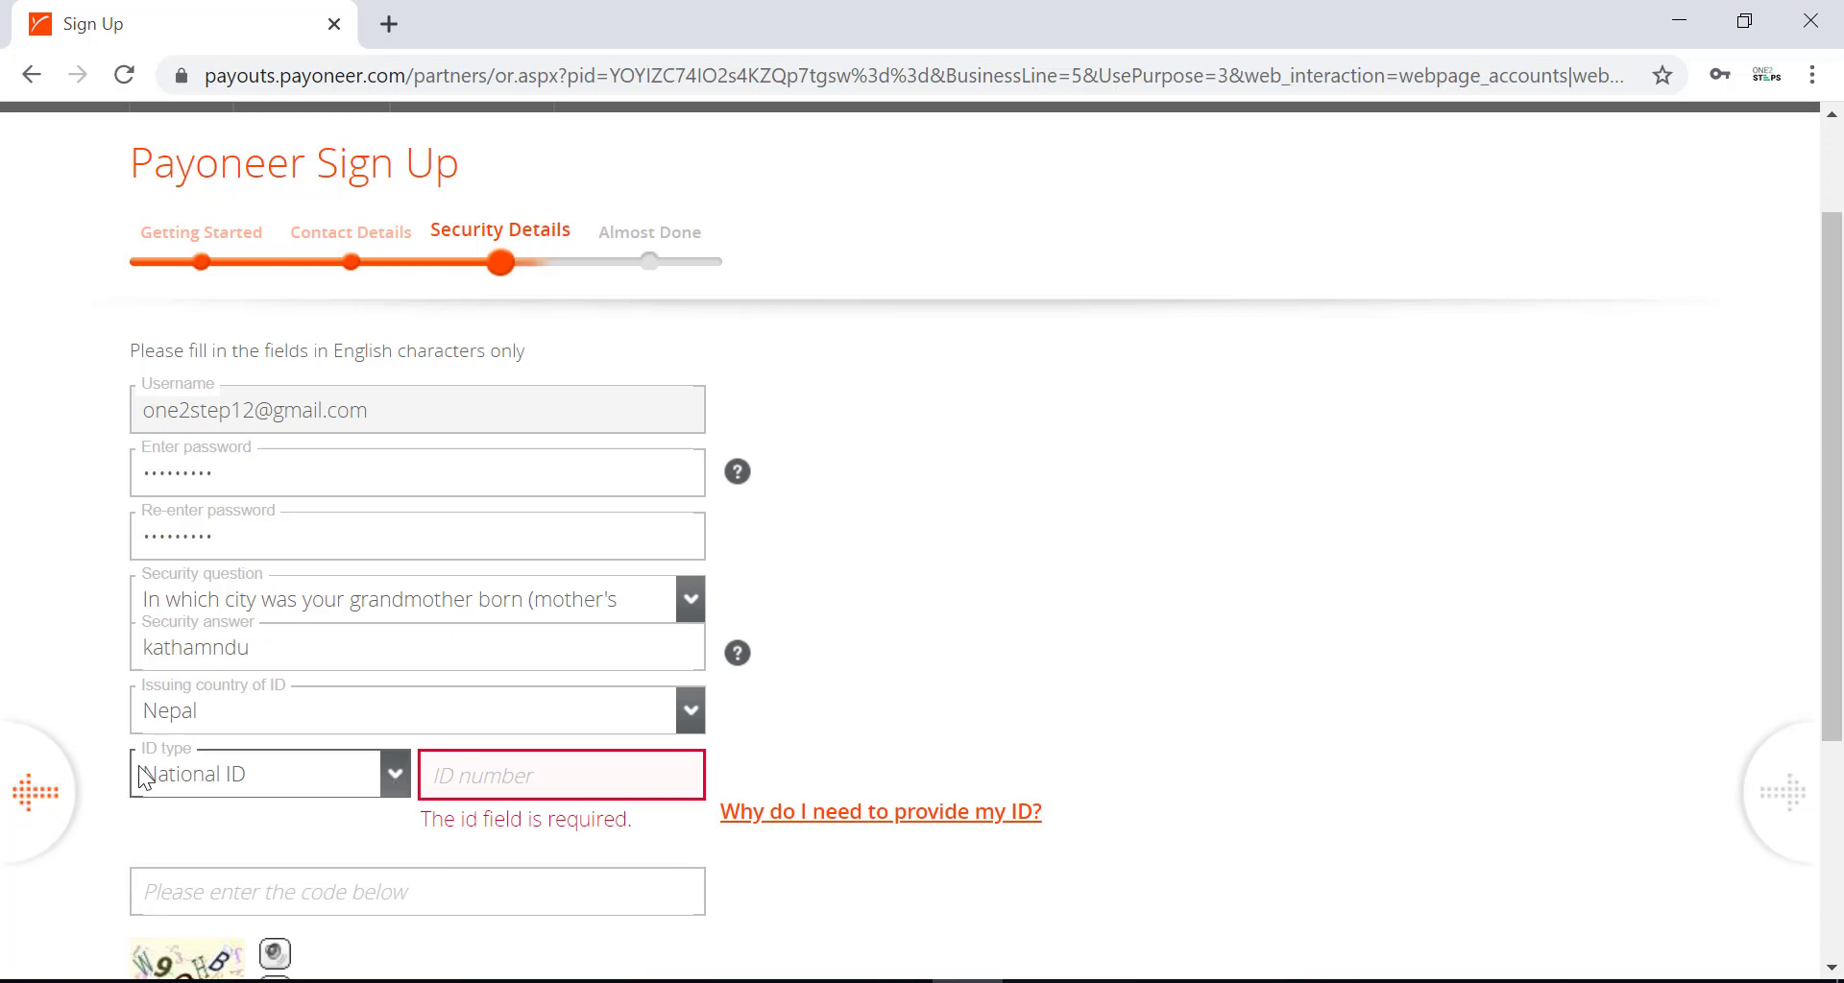
click(395, 778)
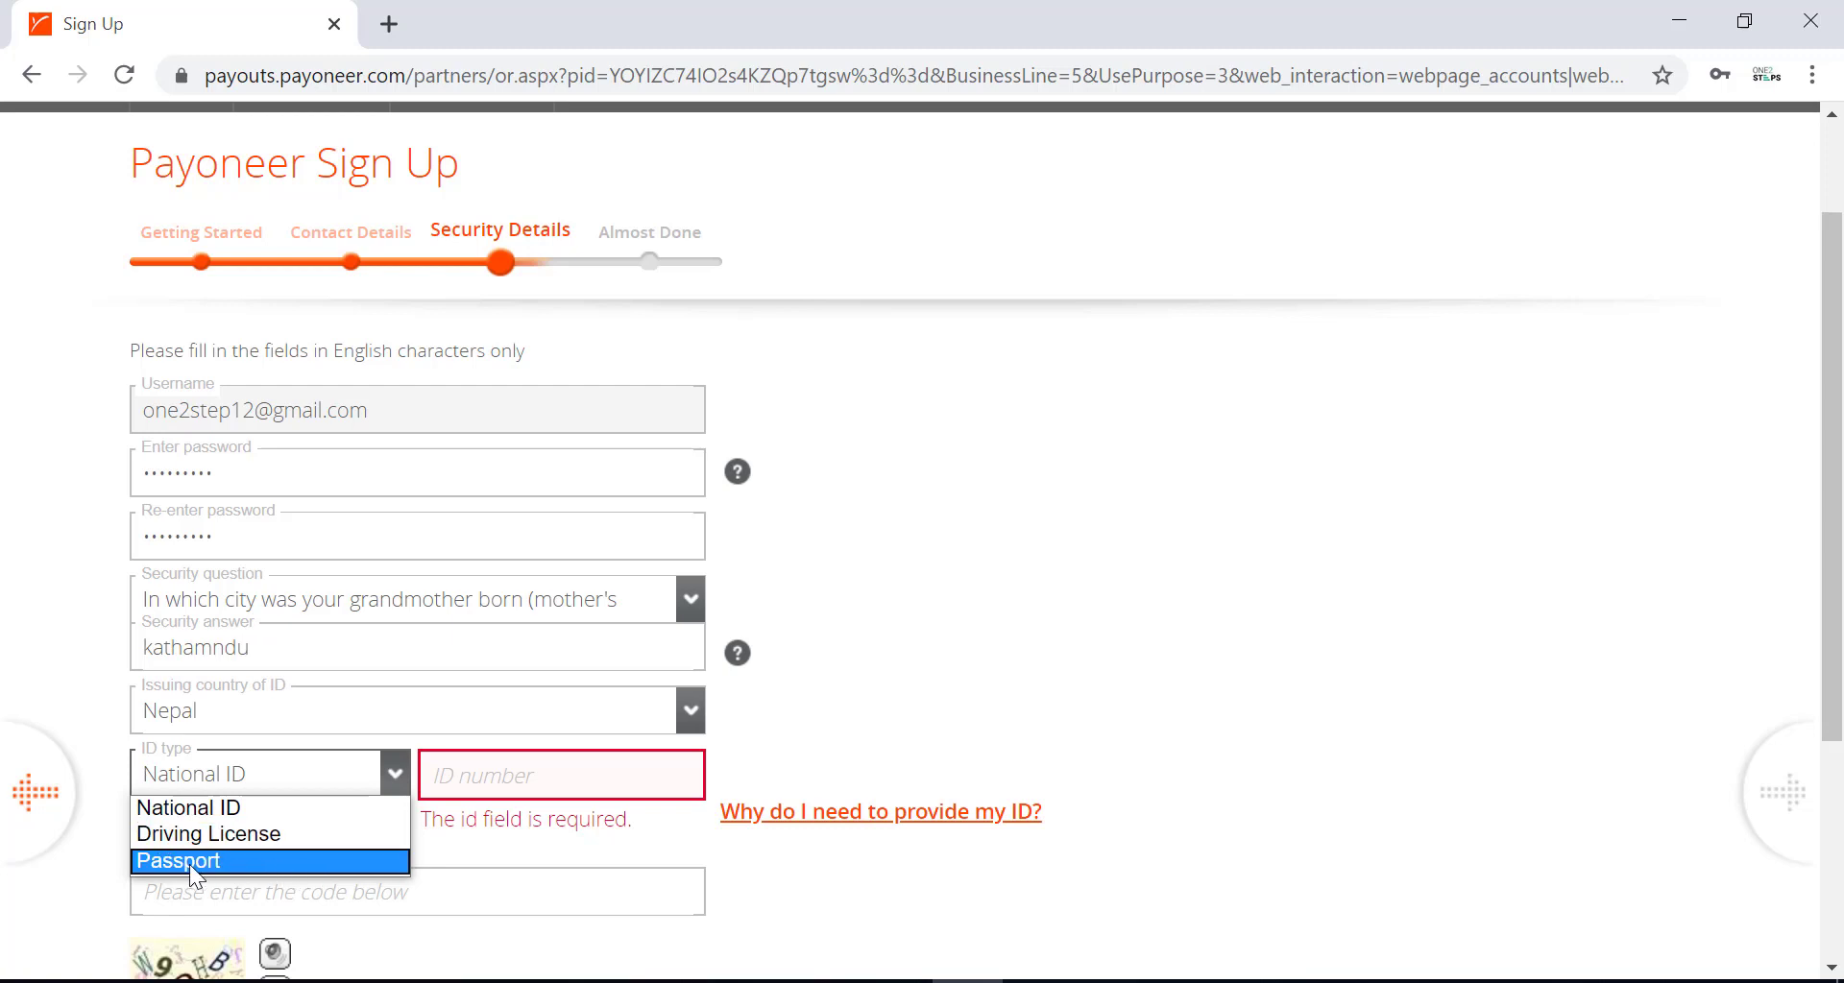
click(286, 833)
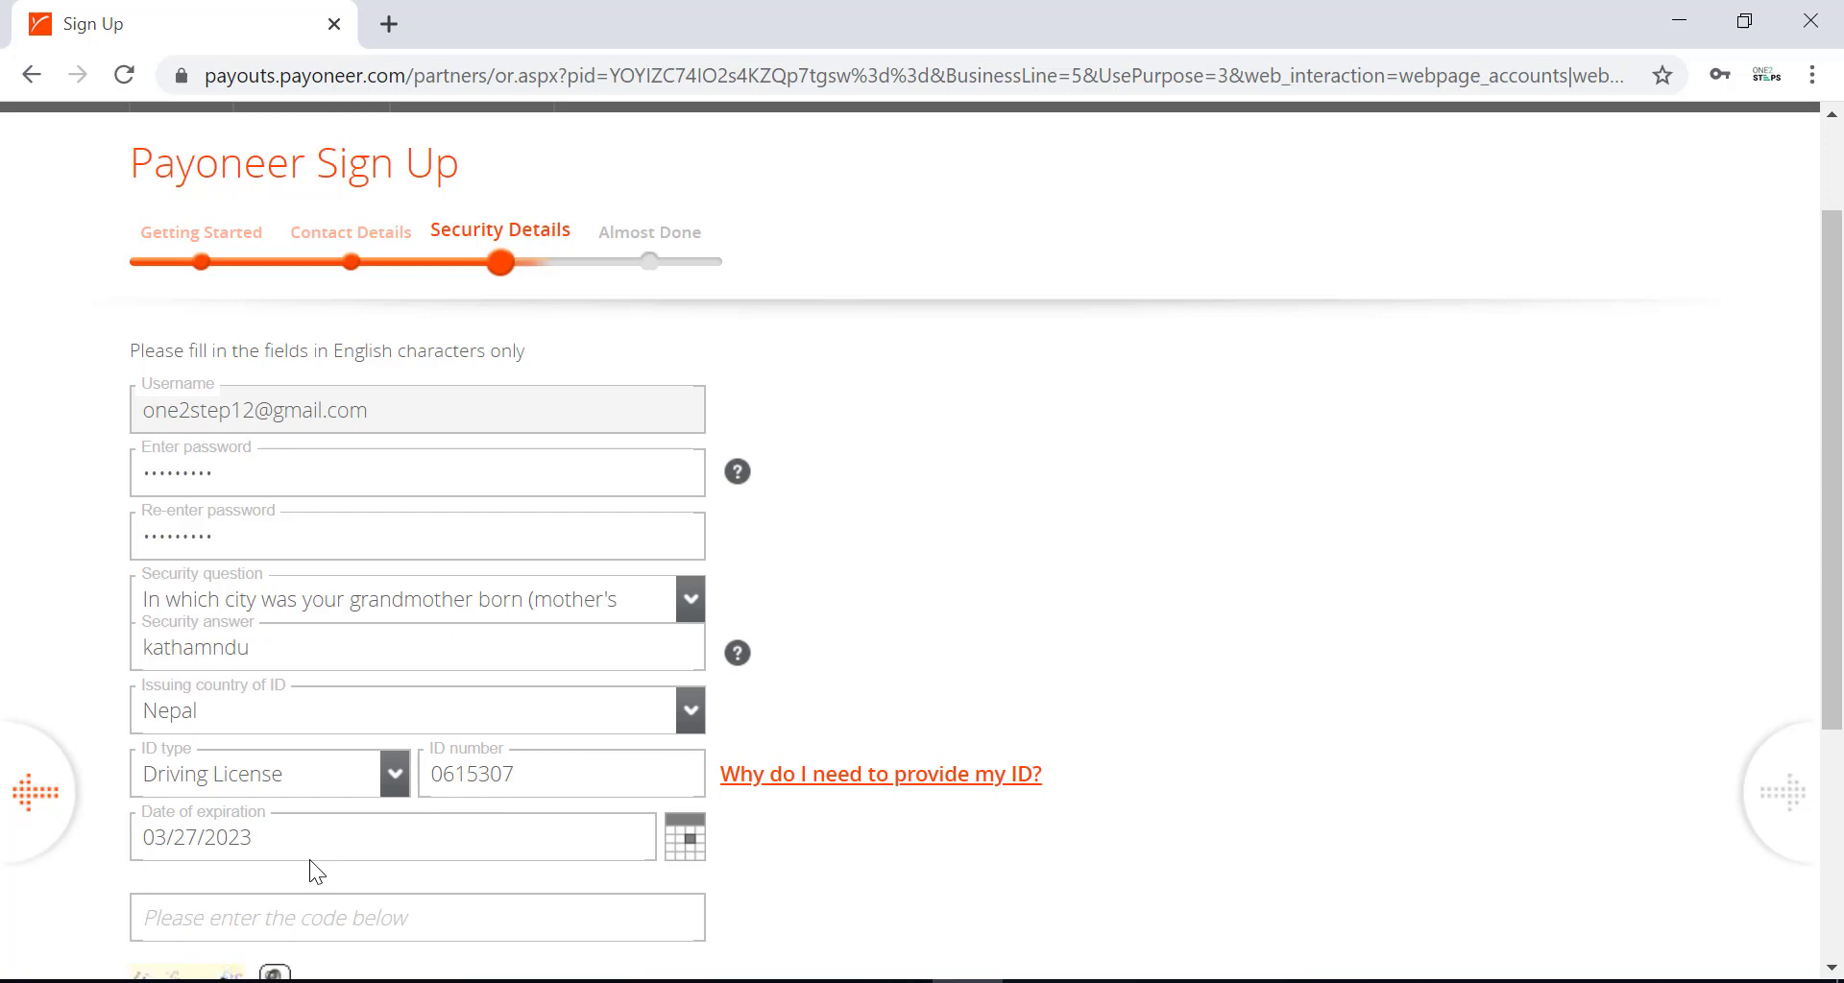
Fill in the captcha code shown in the image and submit the security details.
scroll(321, 851, down, 1)
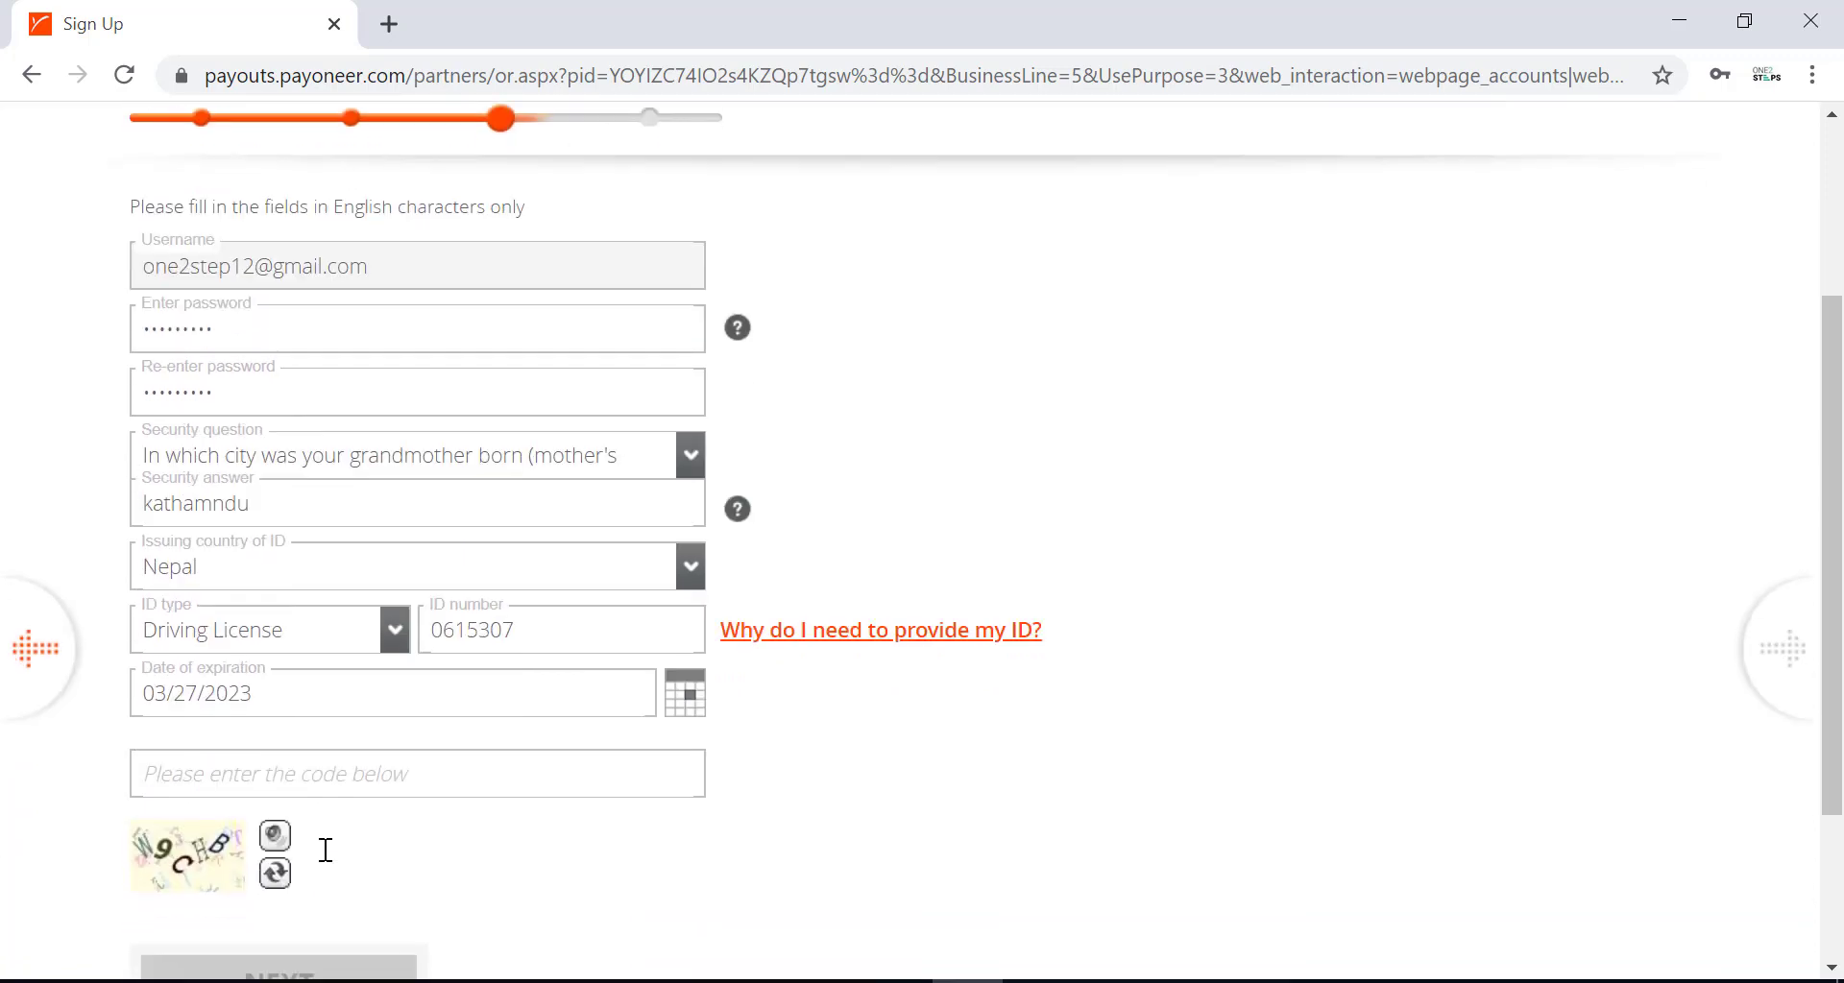
click(364, 773)
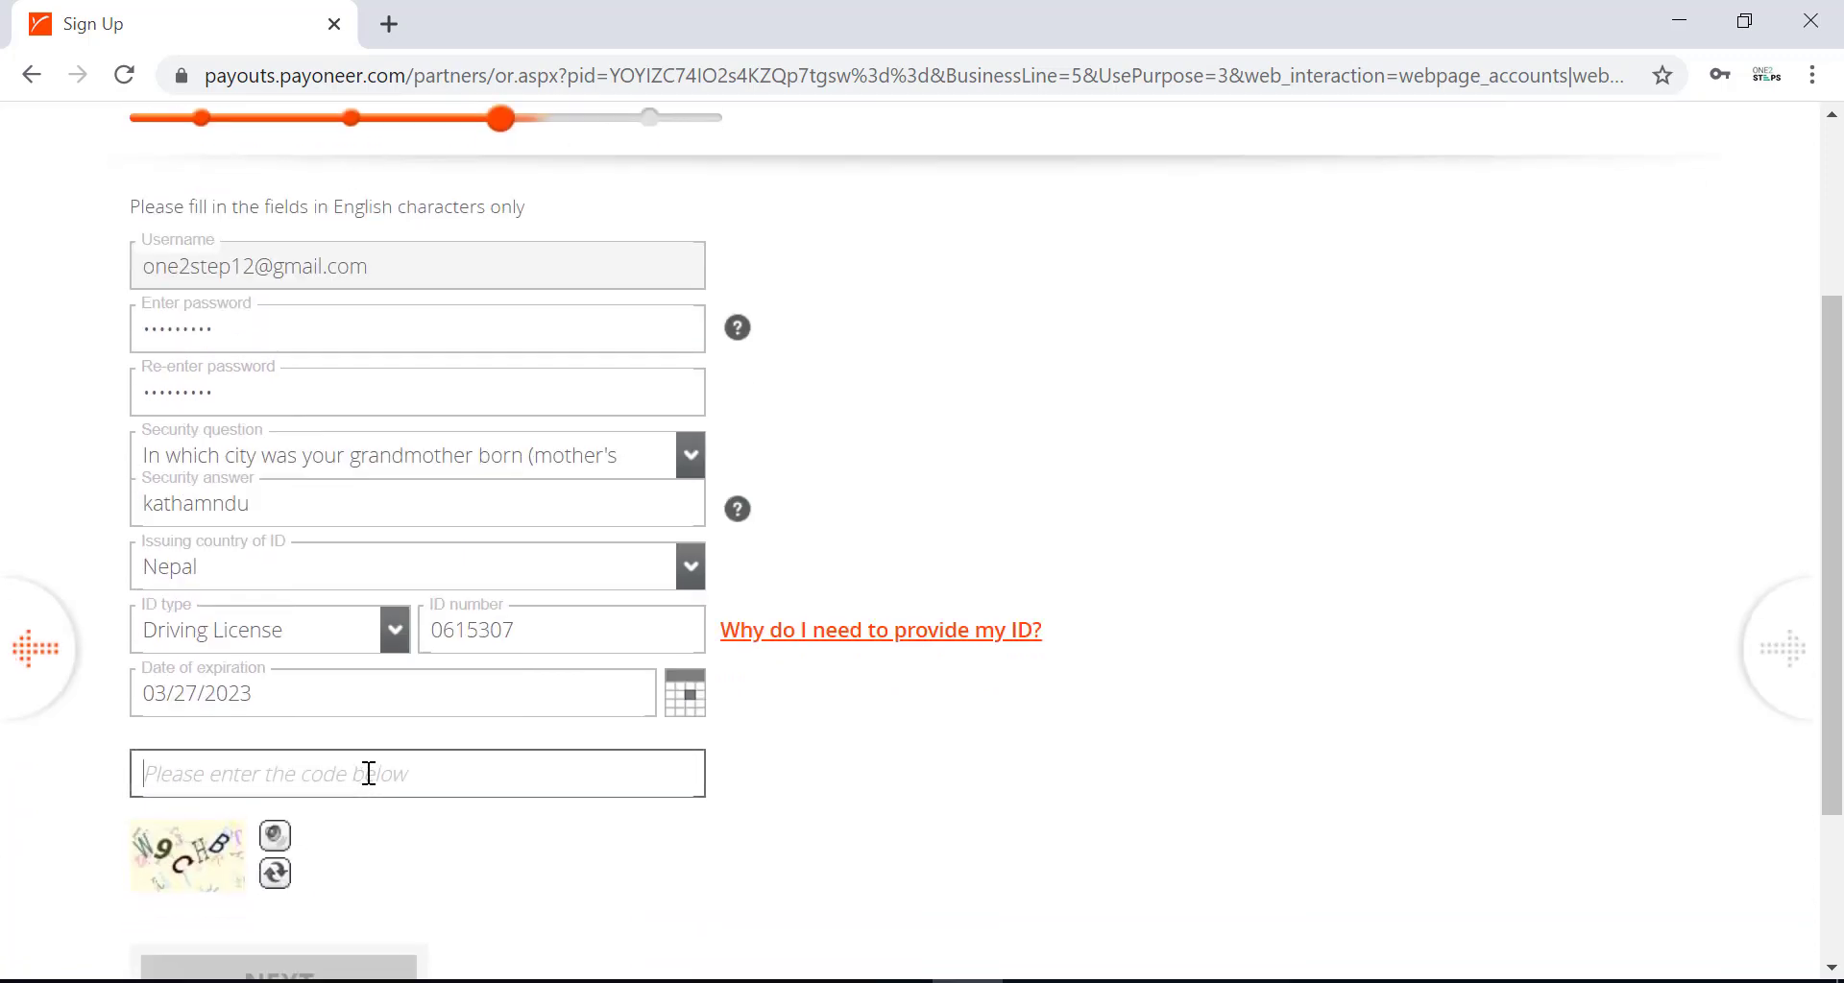
text(W)
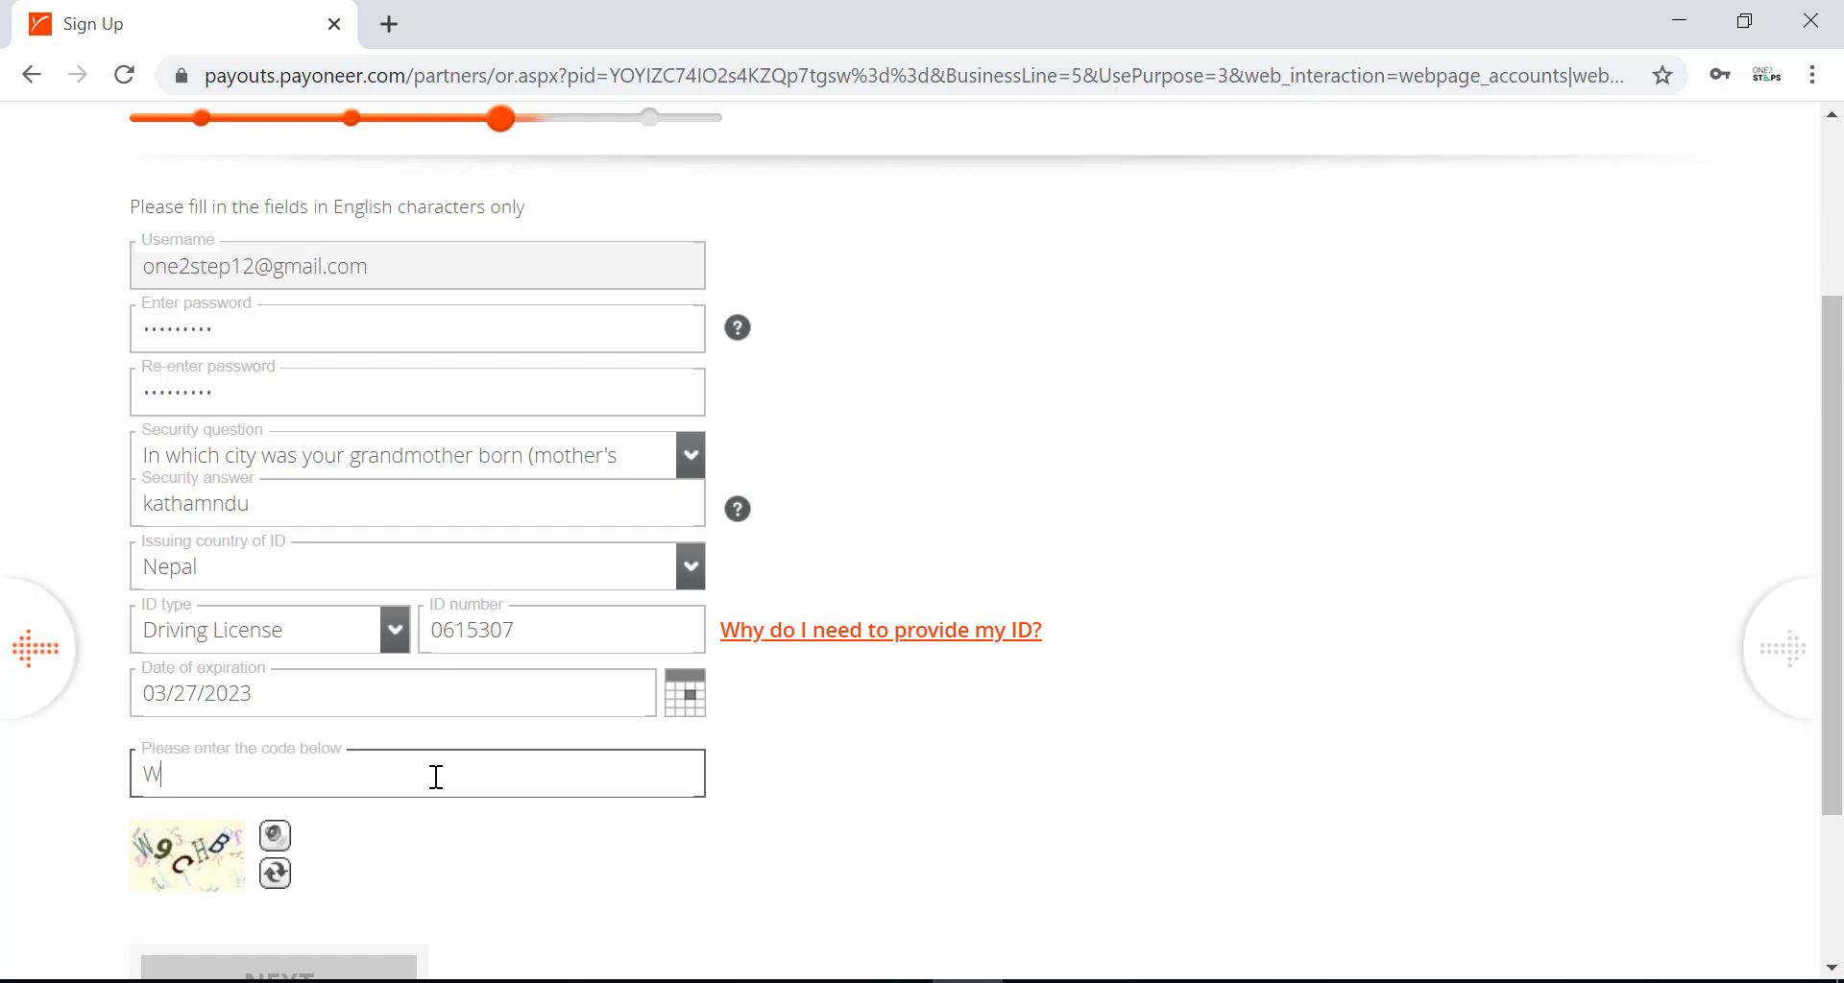
text(9CHB)
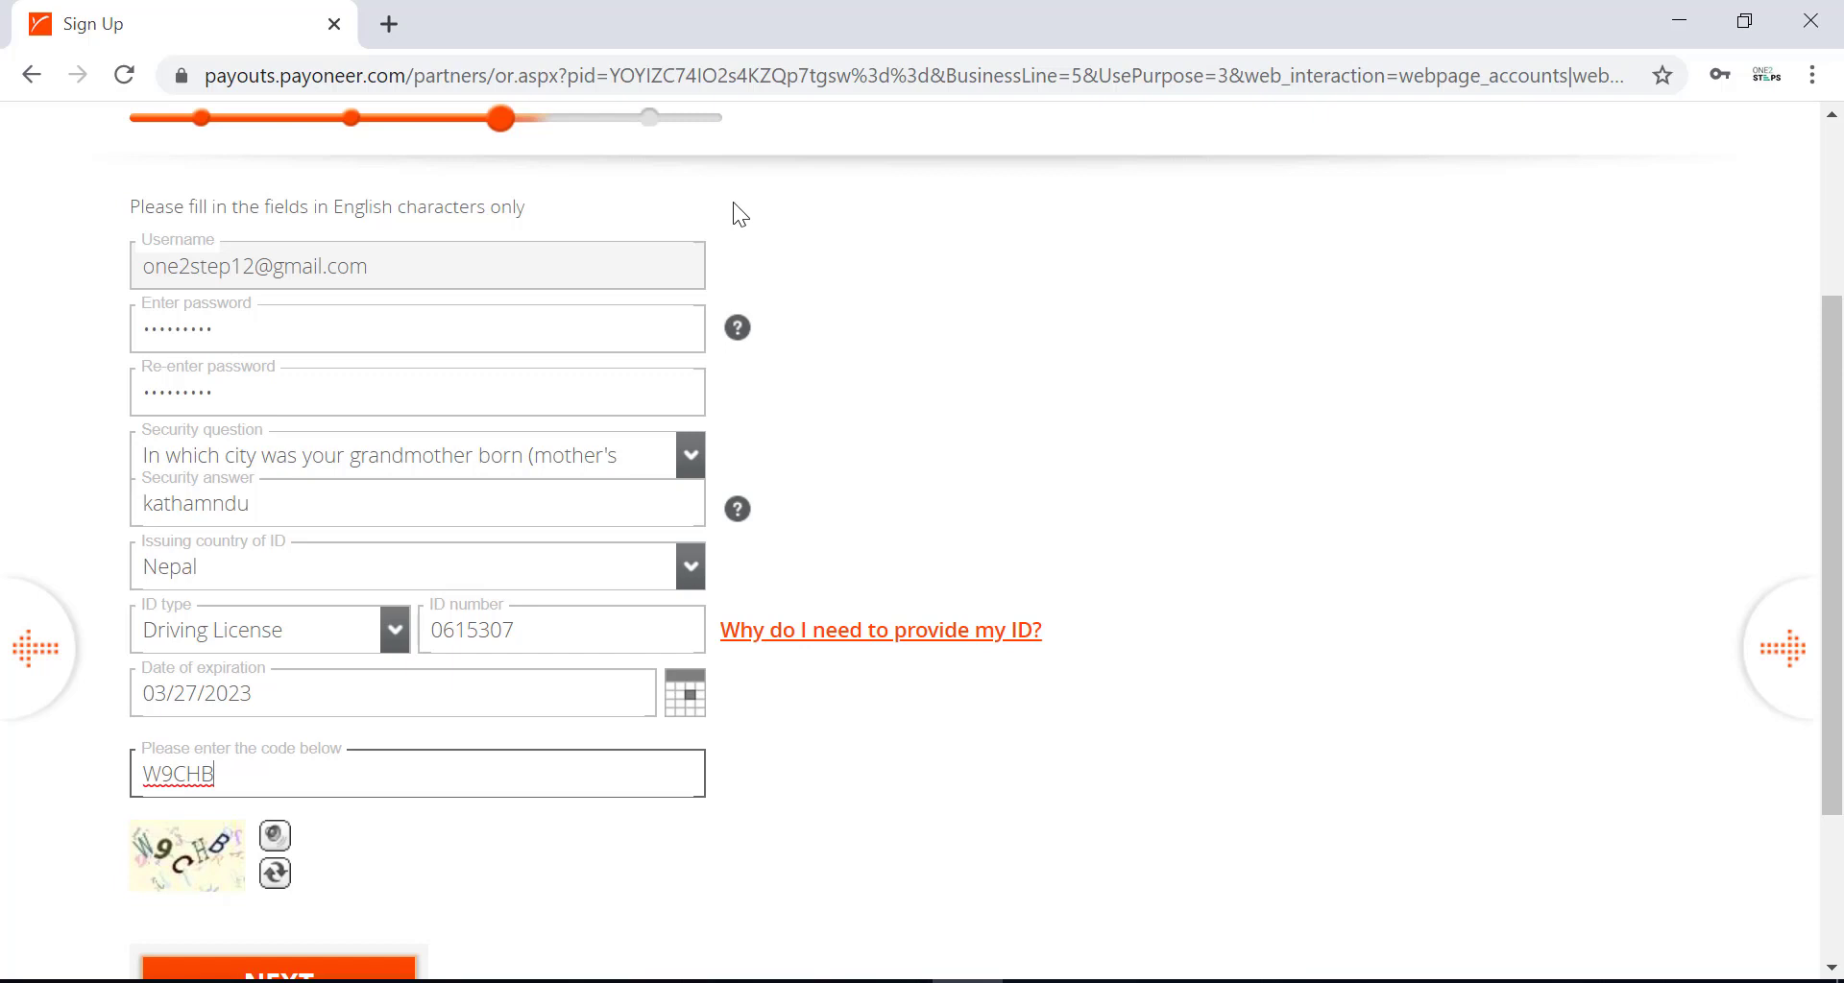
scroll(390, 532, down, 3)
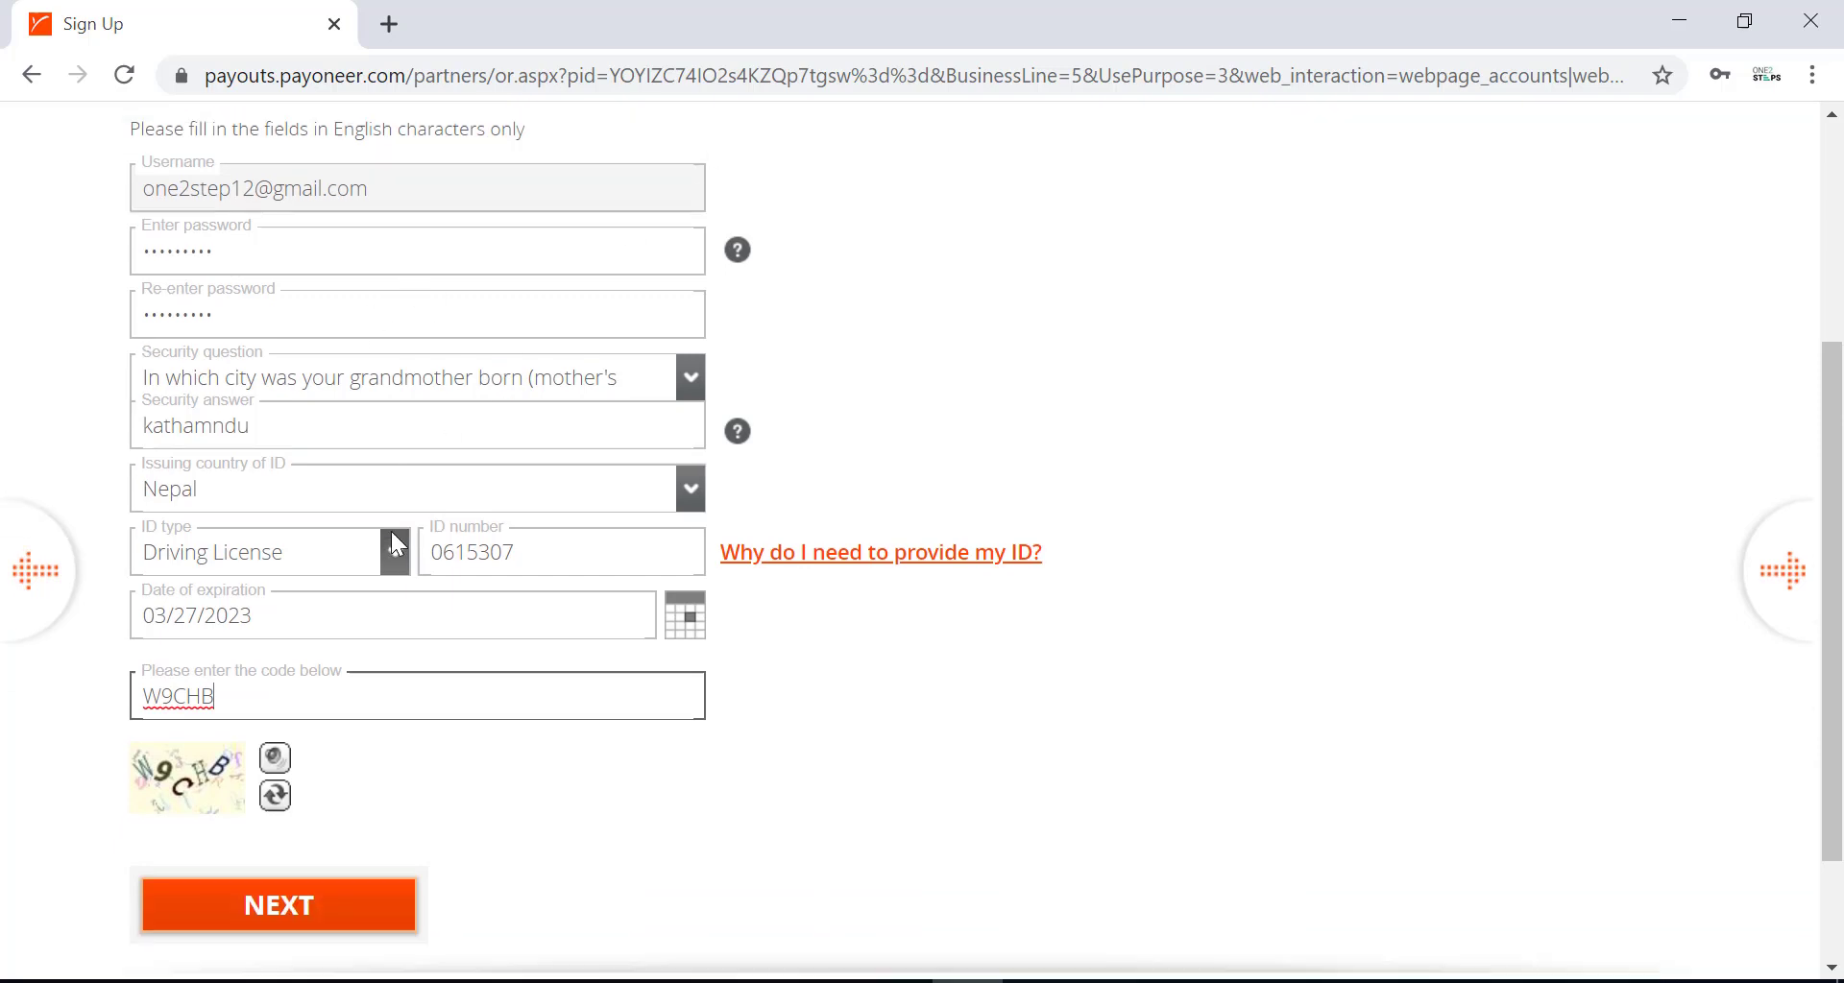
click(348, 816)
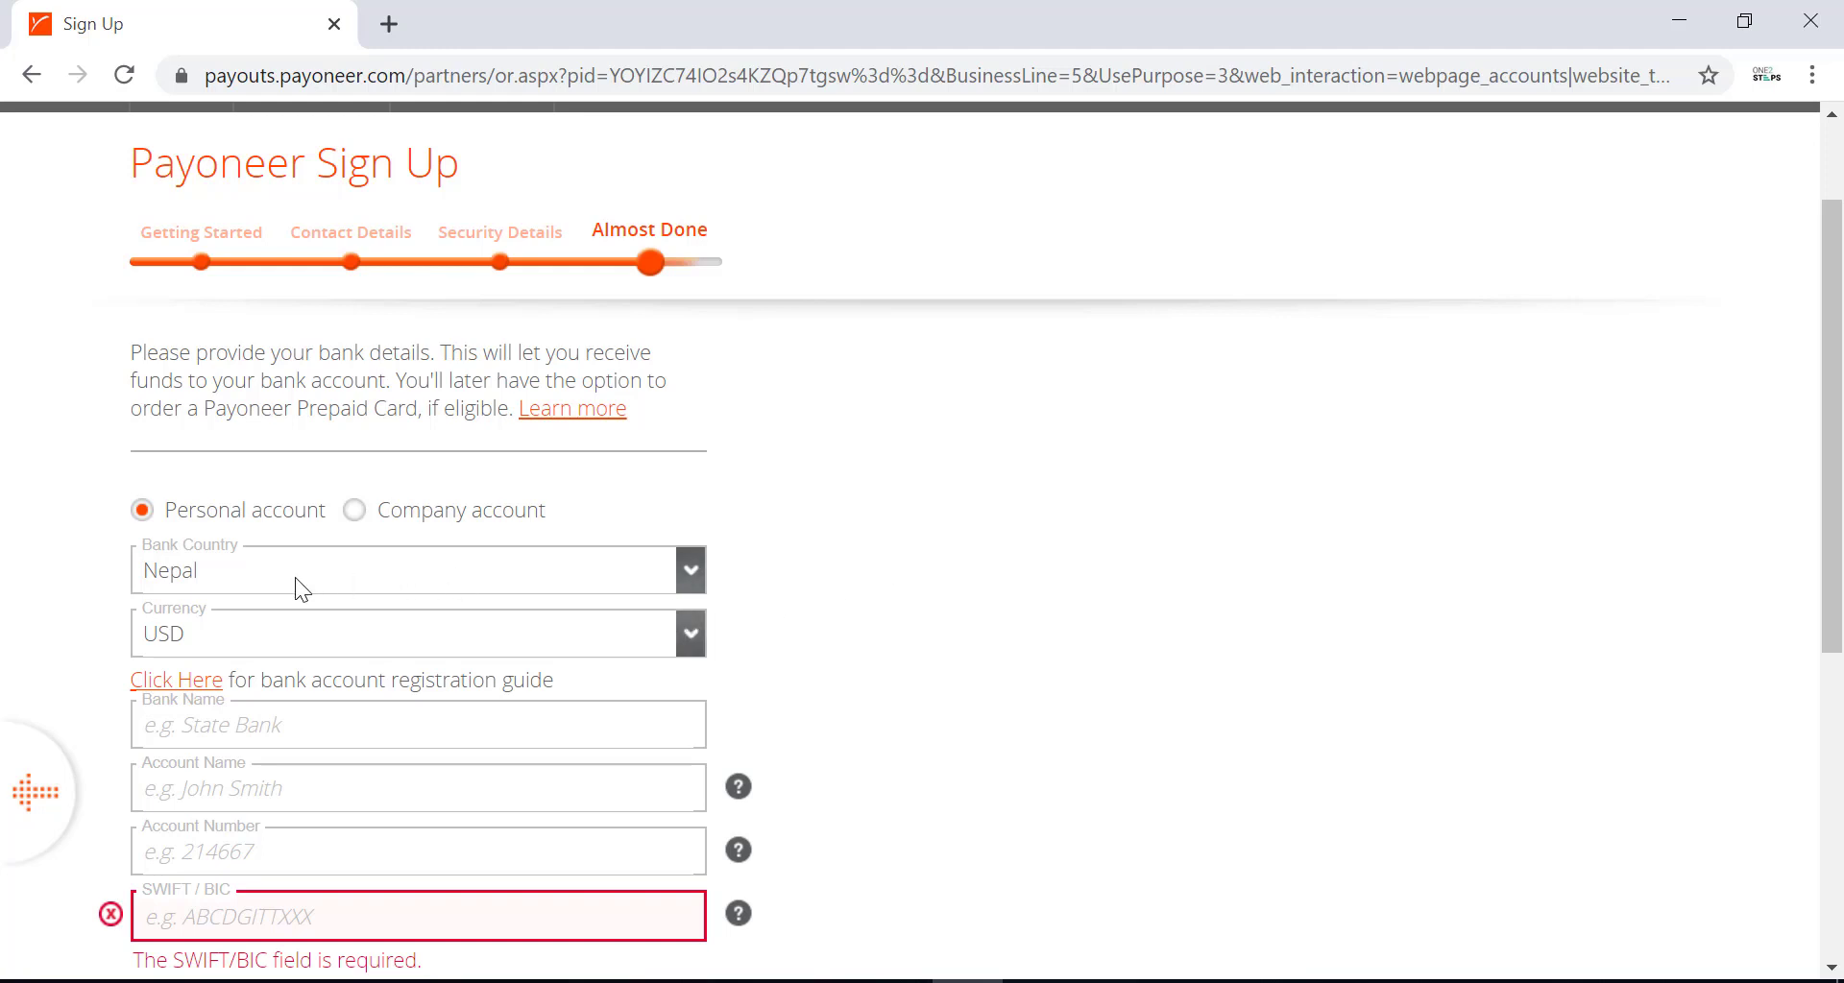
Set the account currency to NPR and choose PRABHU BANK LTD as the bank name.
click(693, 636)
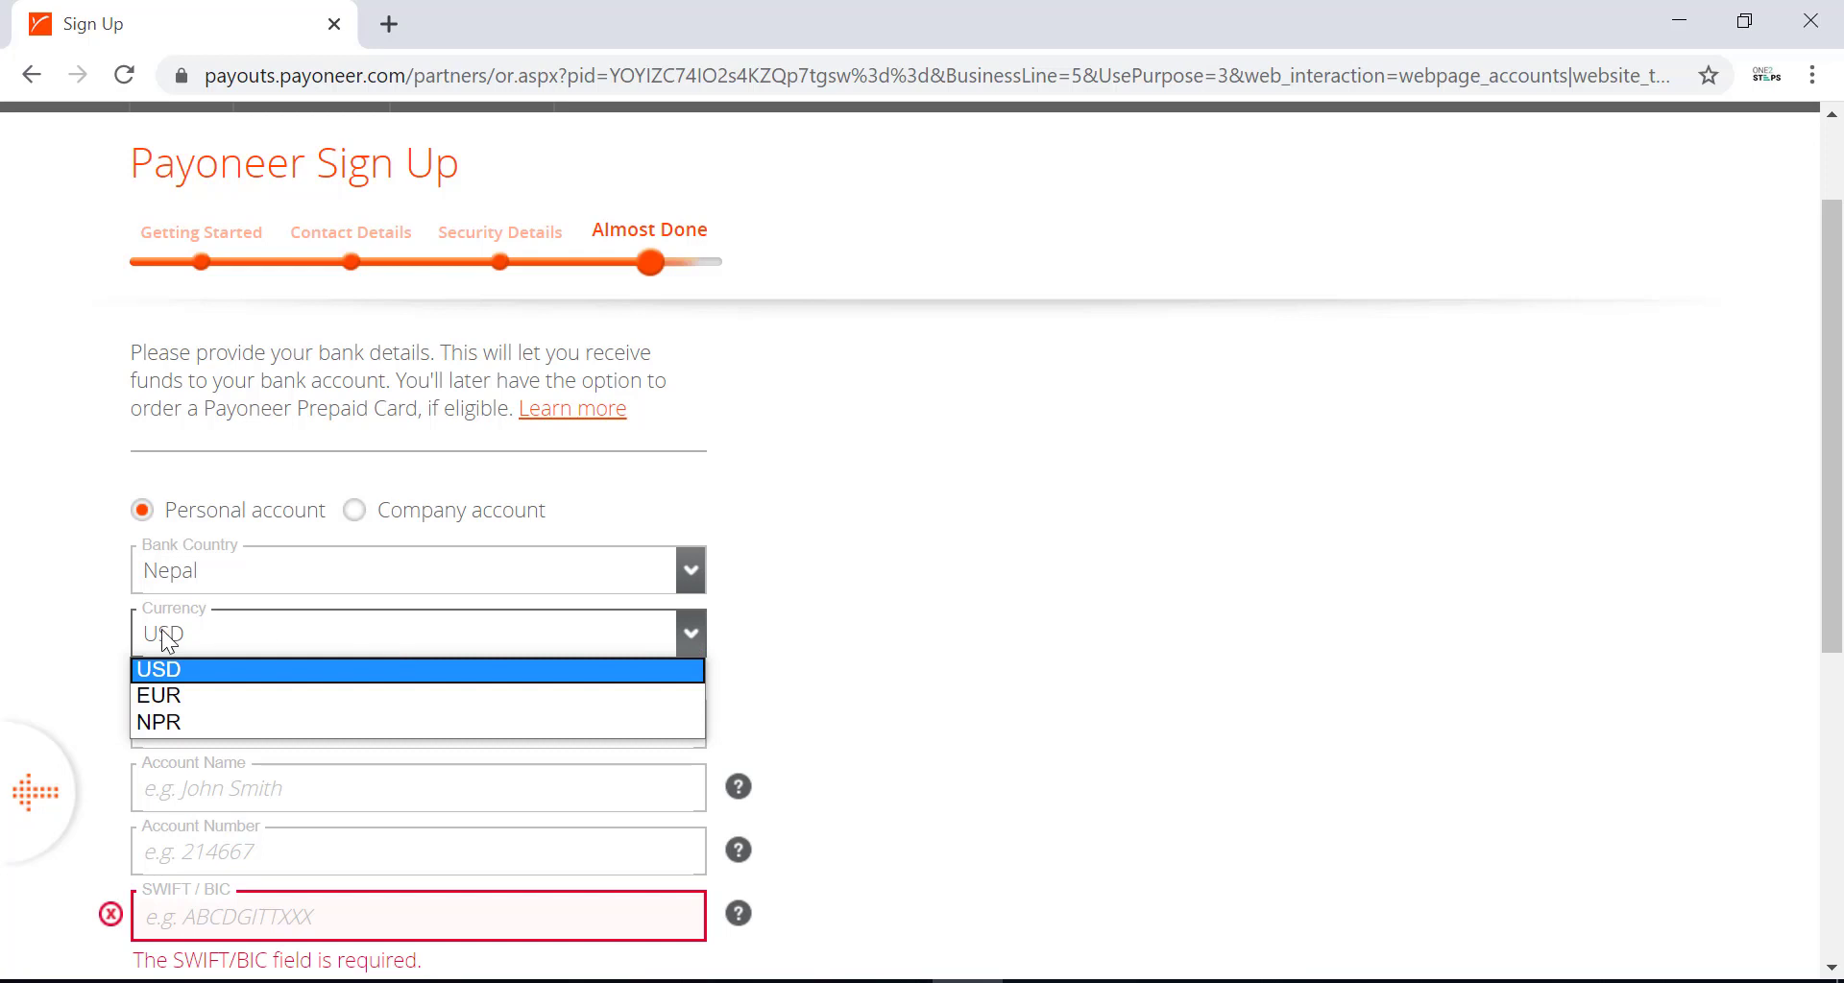
click(348, 724)
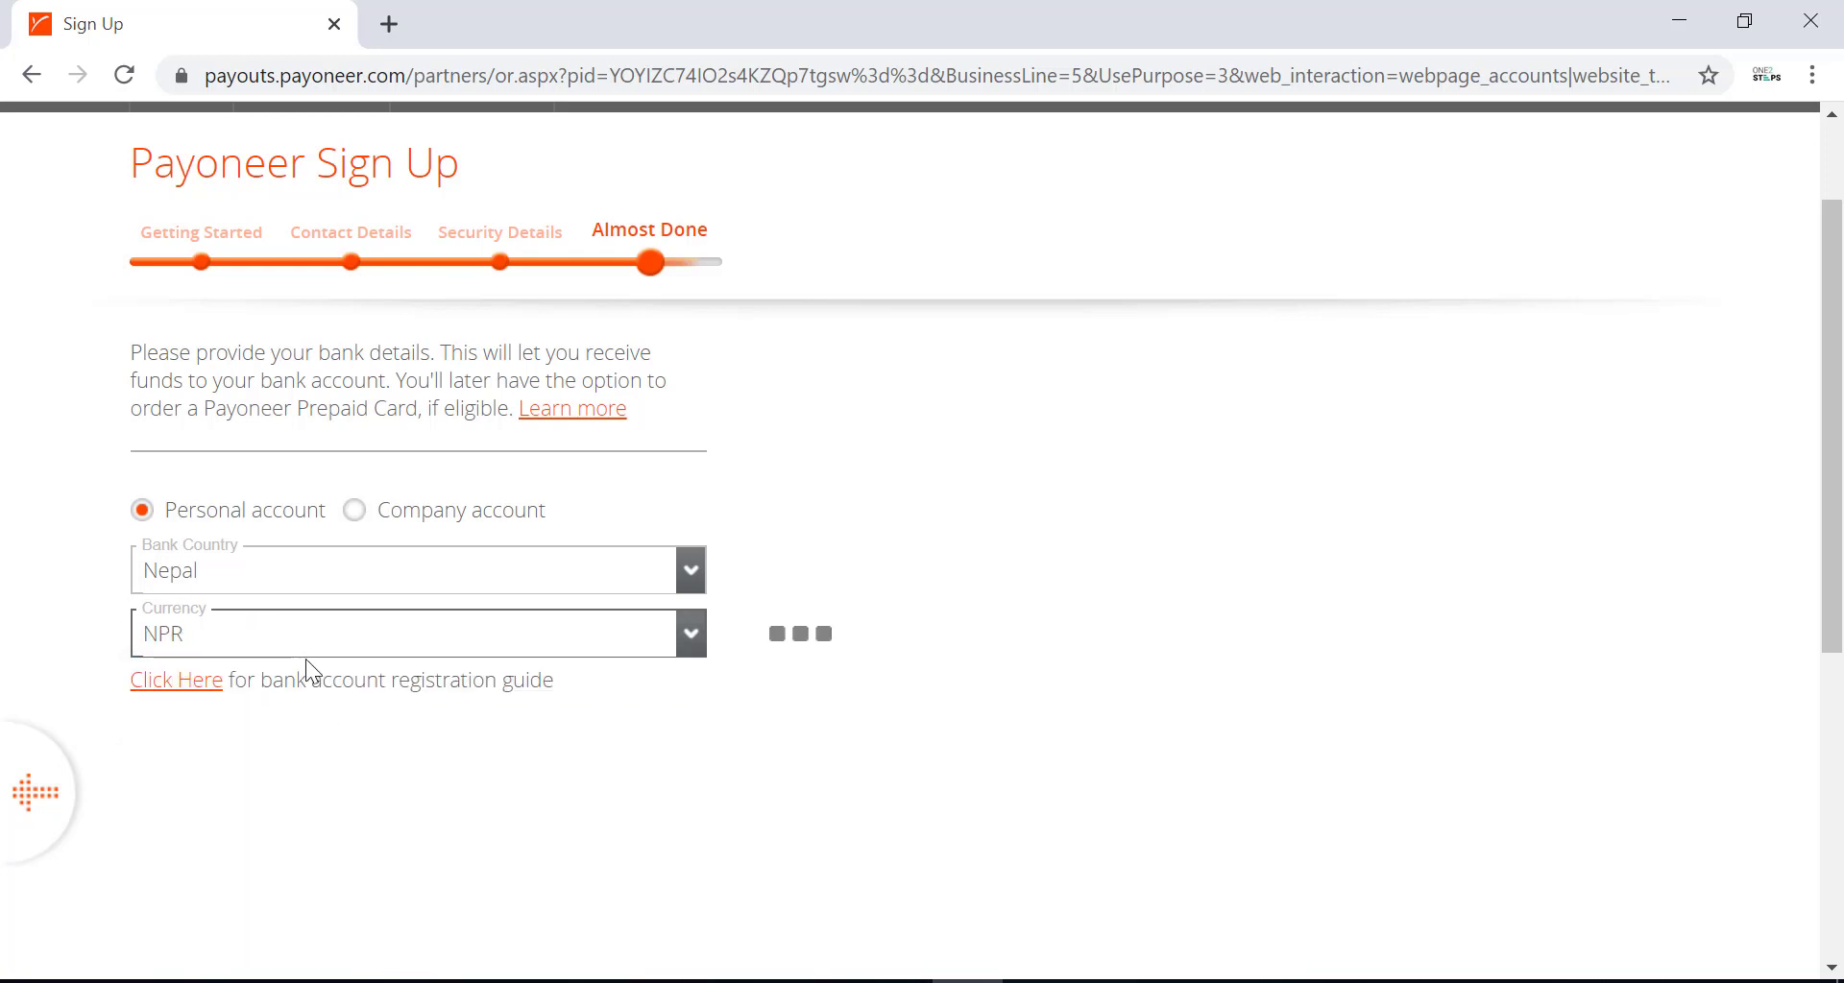
scroll(722, 578, down, 1)
click(689, 580)
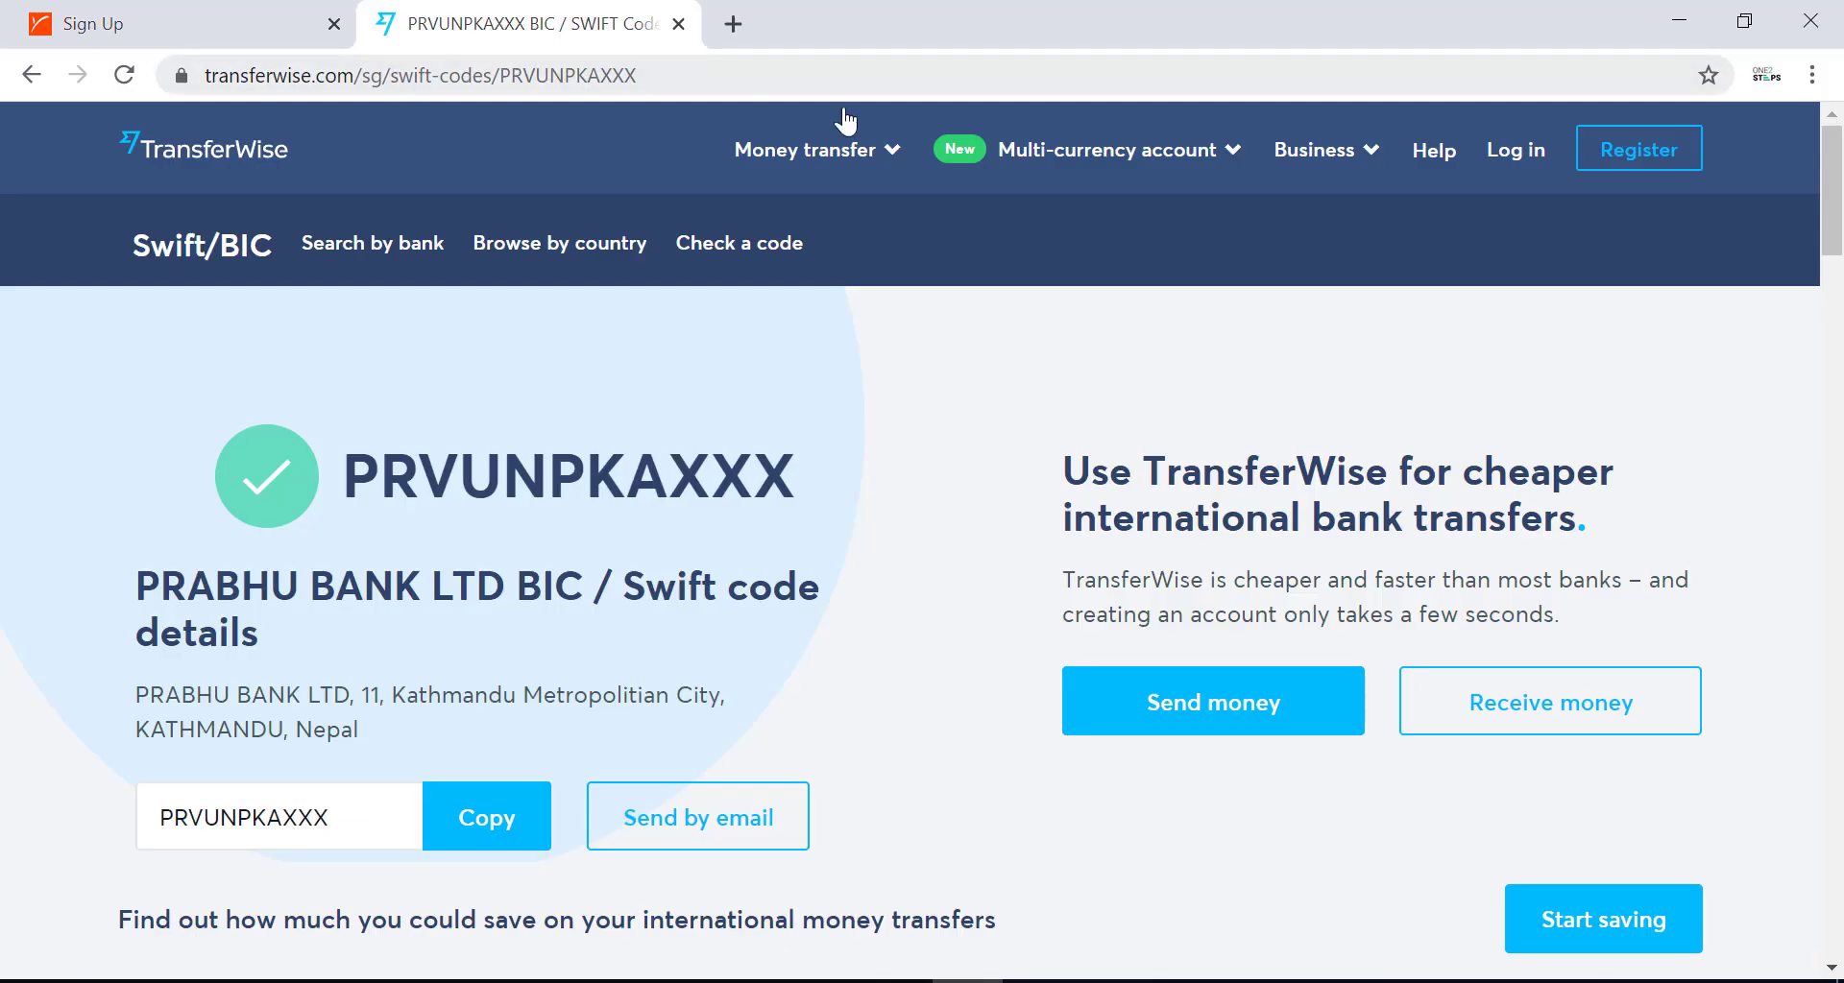
Find Prabhu Bank's SWIFT code PRVUNPKAXXX on TransferWise via Google, then return to the form.
mouse_move(901, 116)
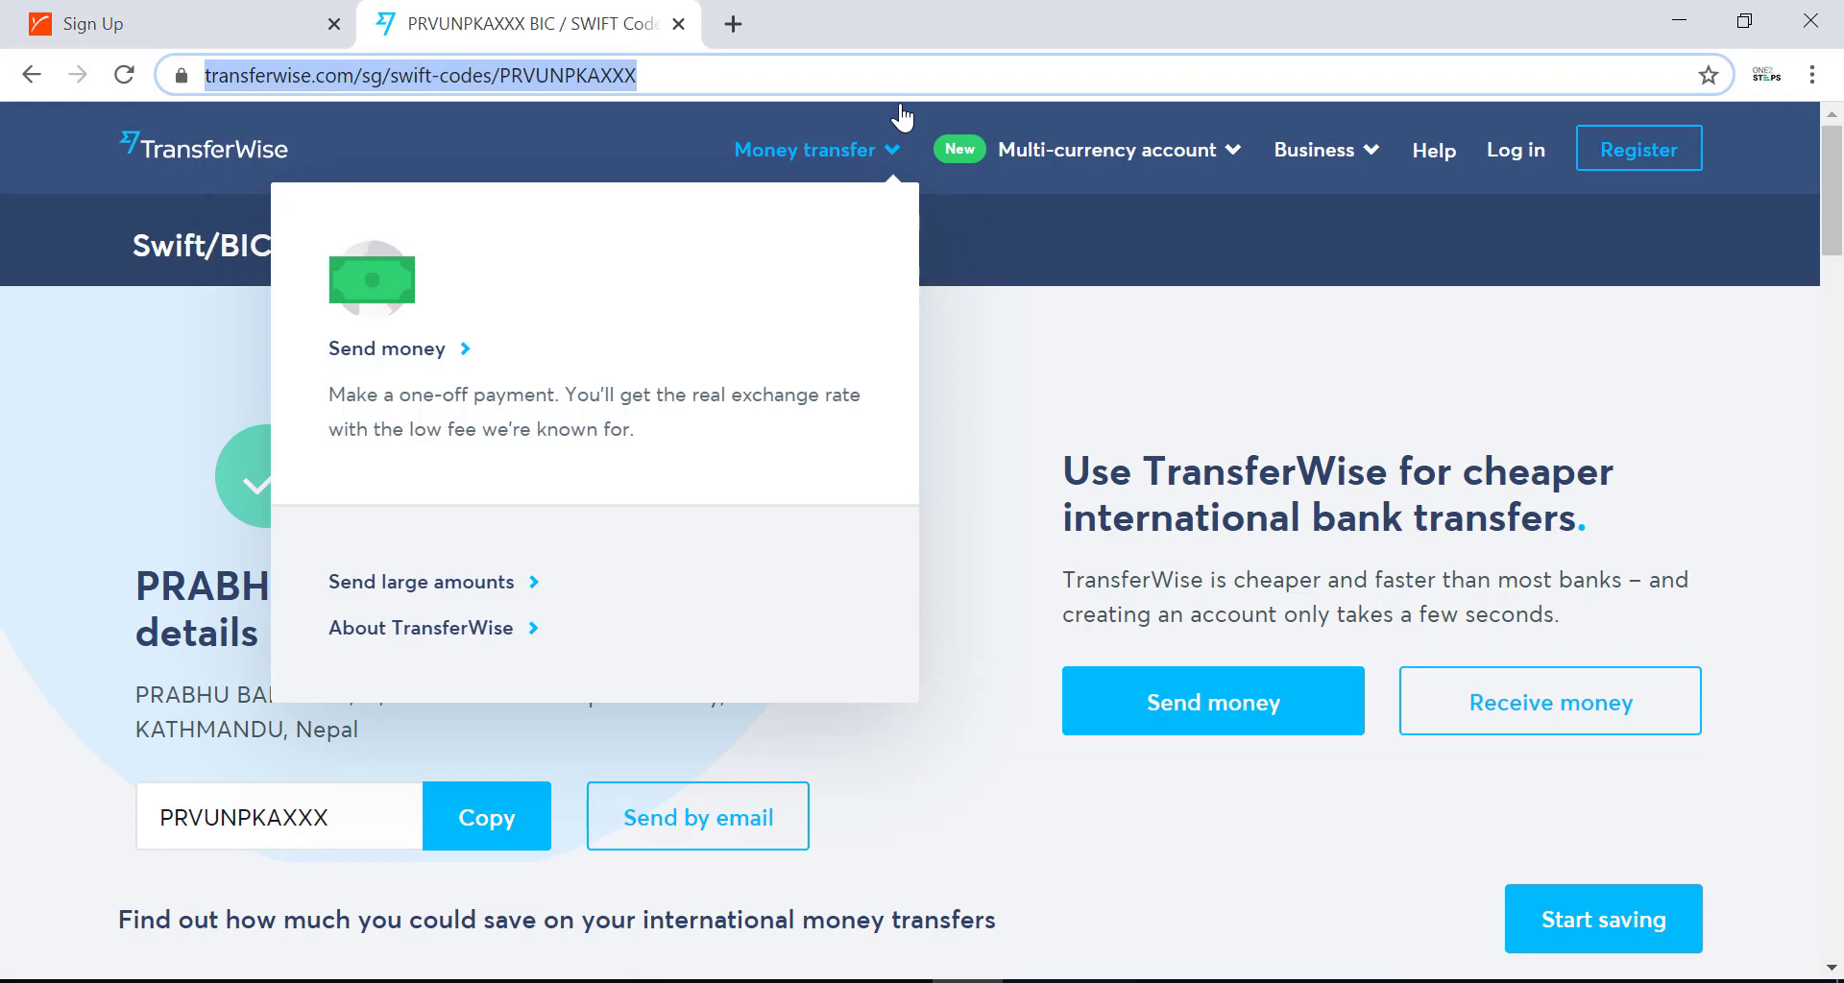
text(pr)
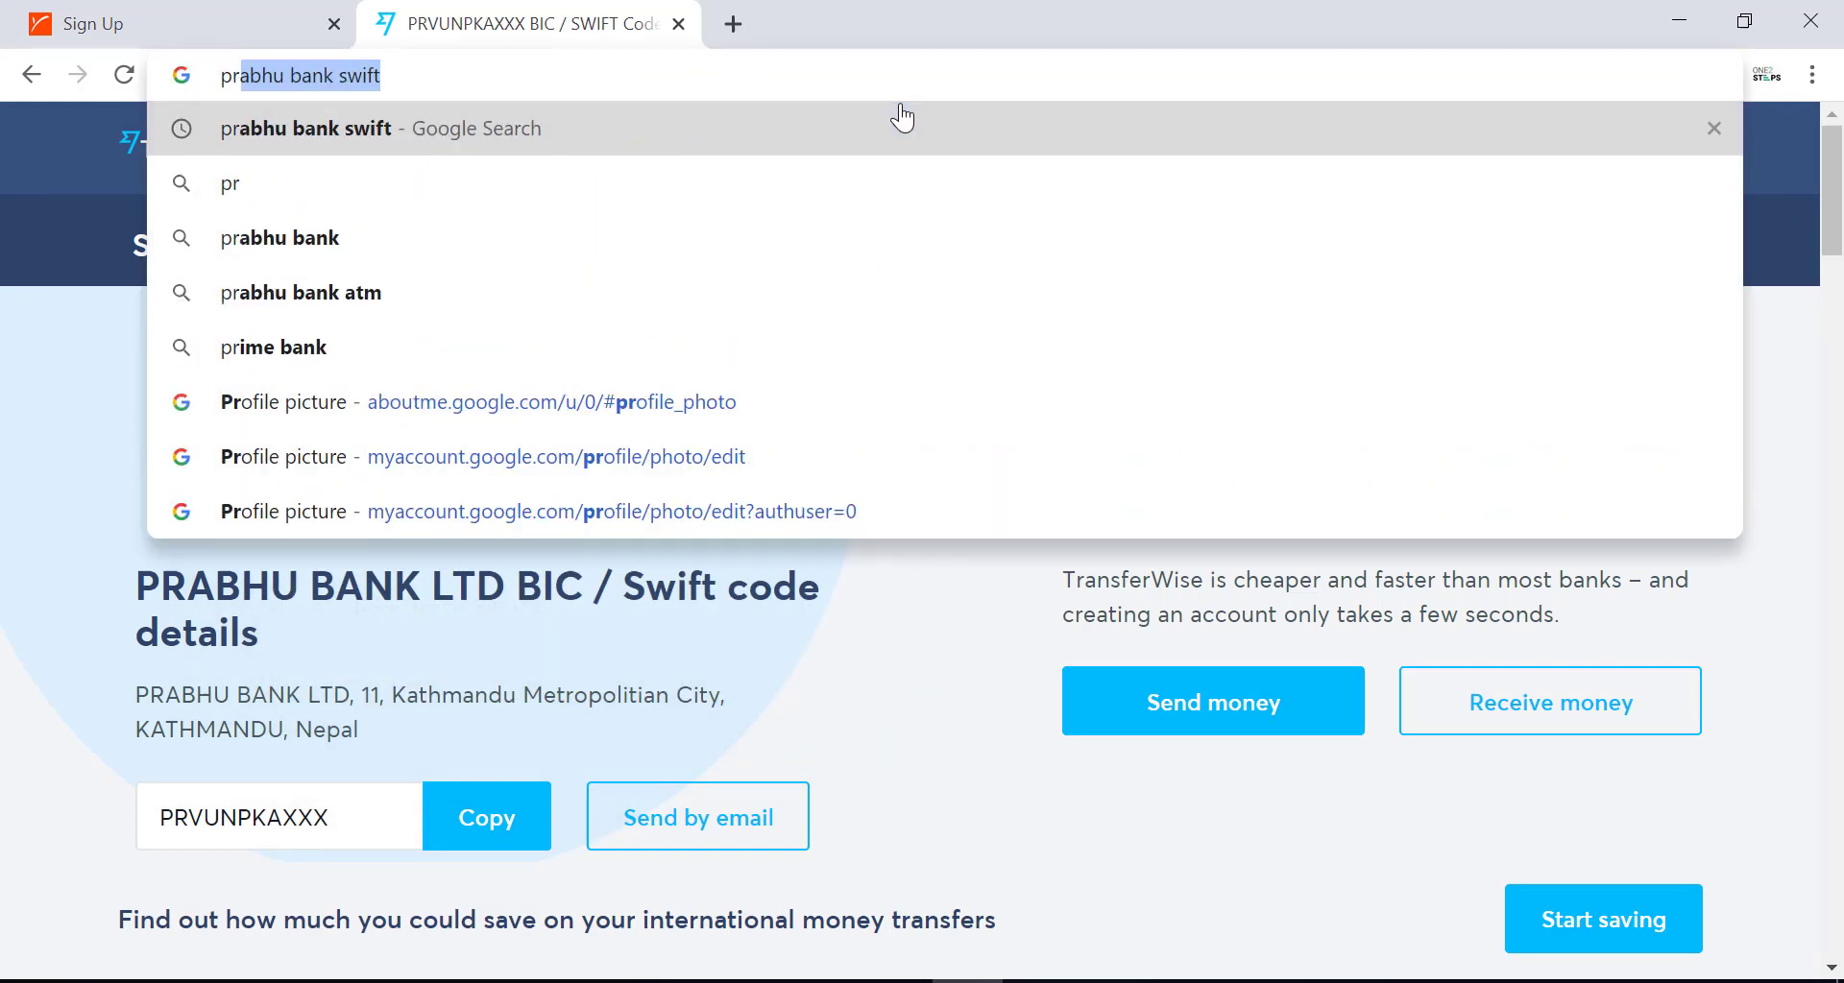
key(Return)
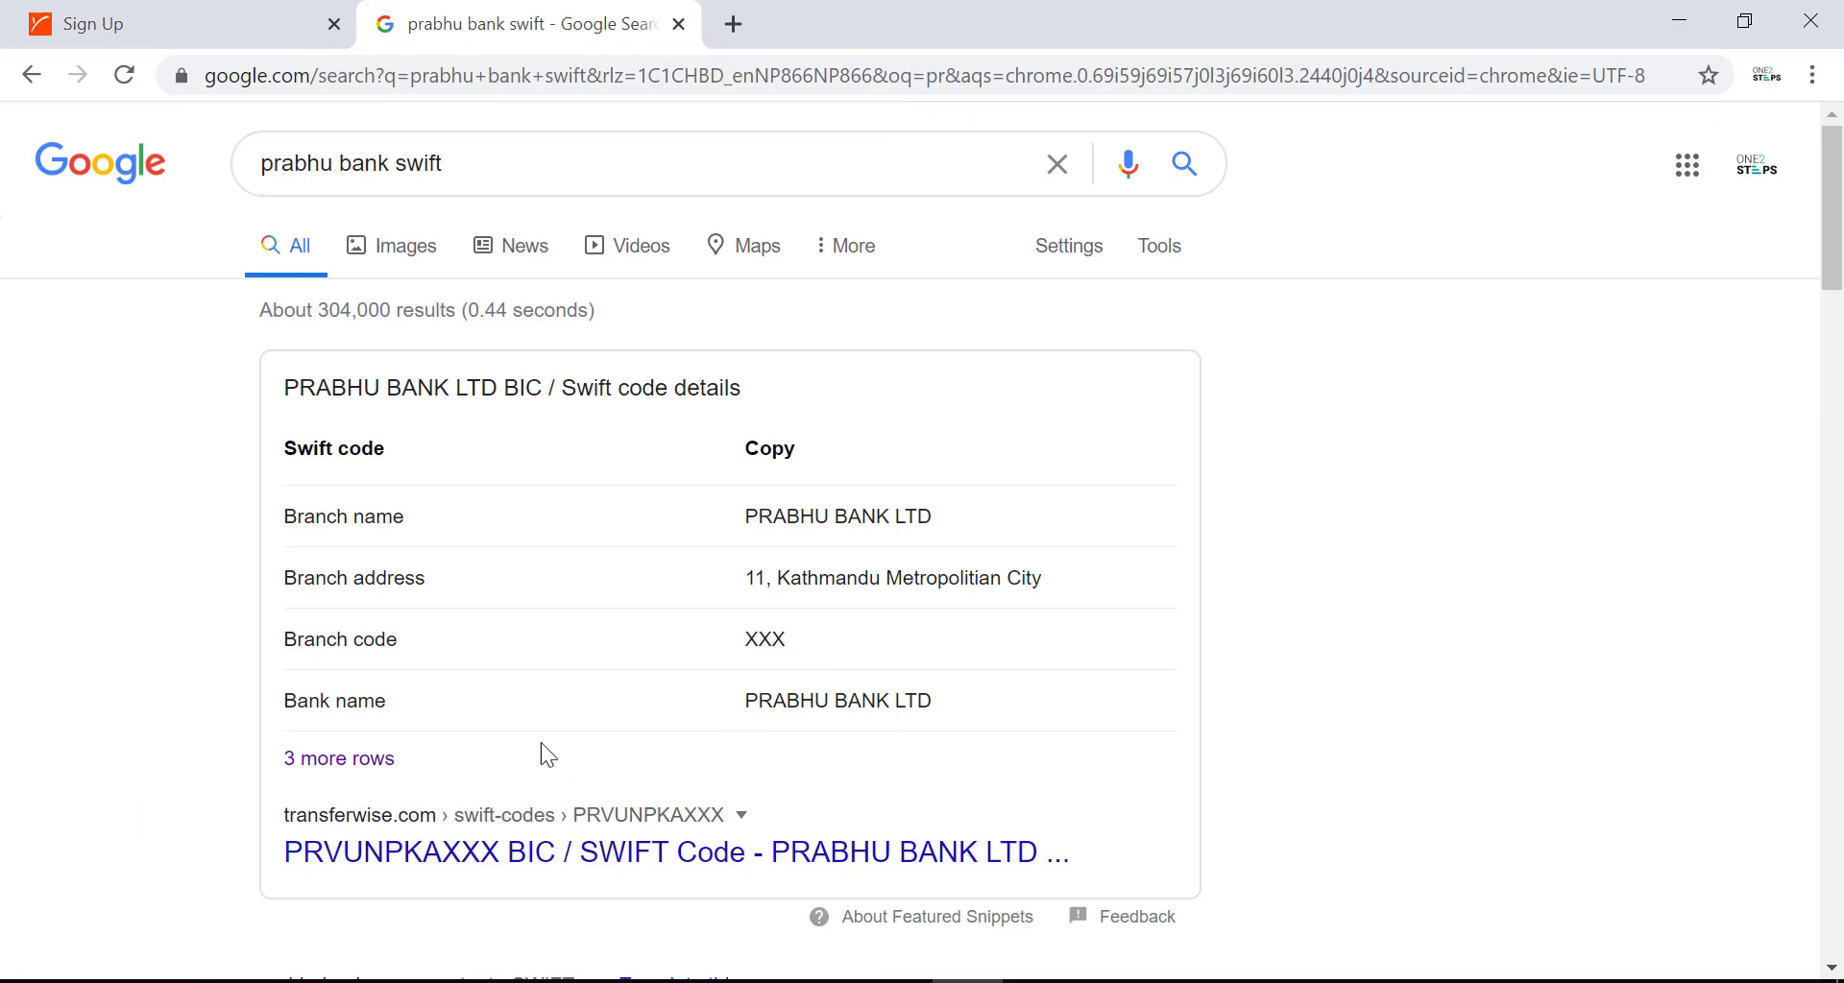
scroll(533, 721, down, 1)
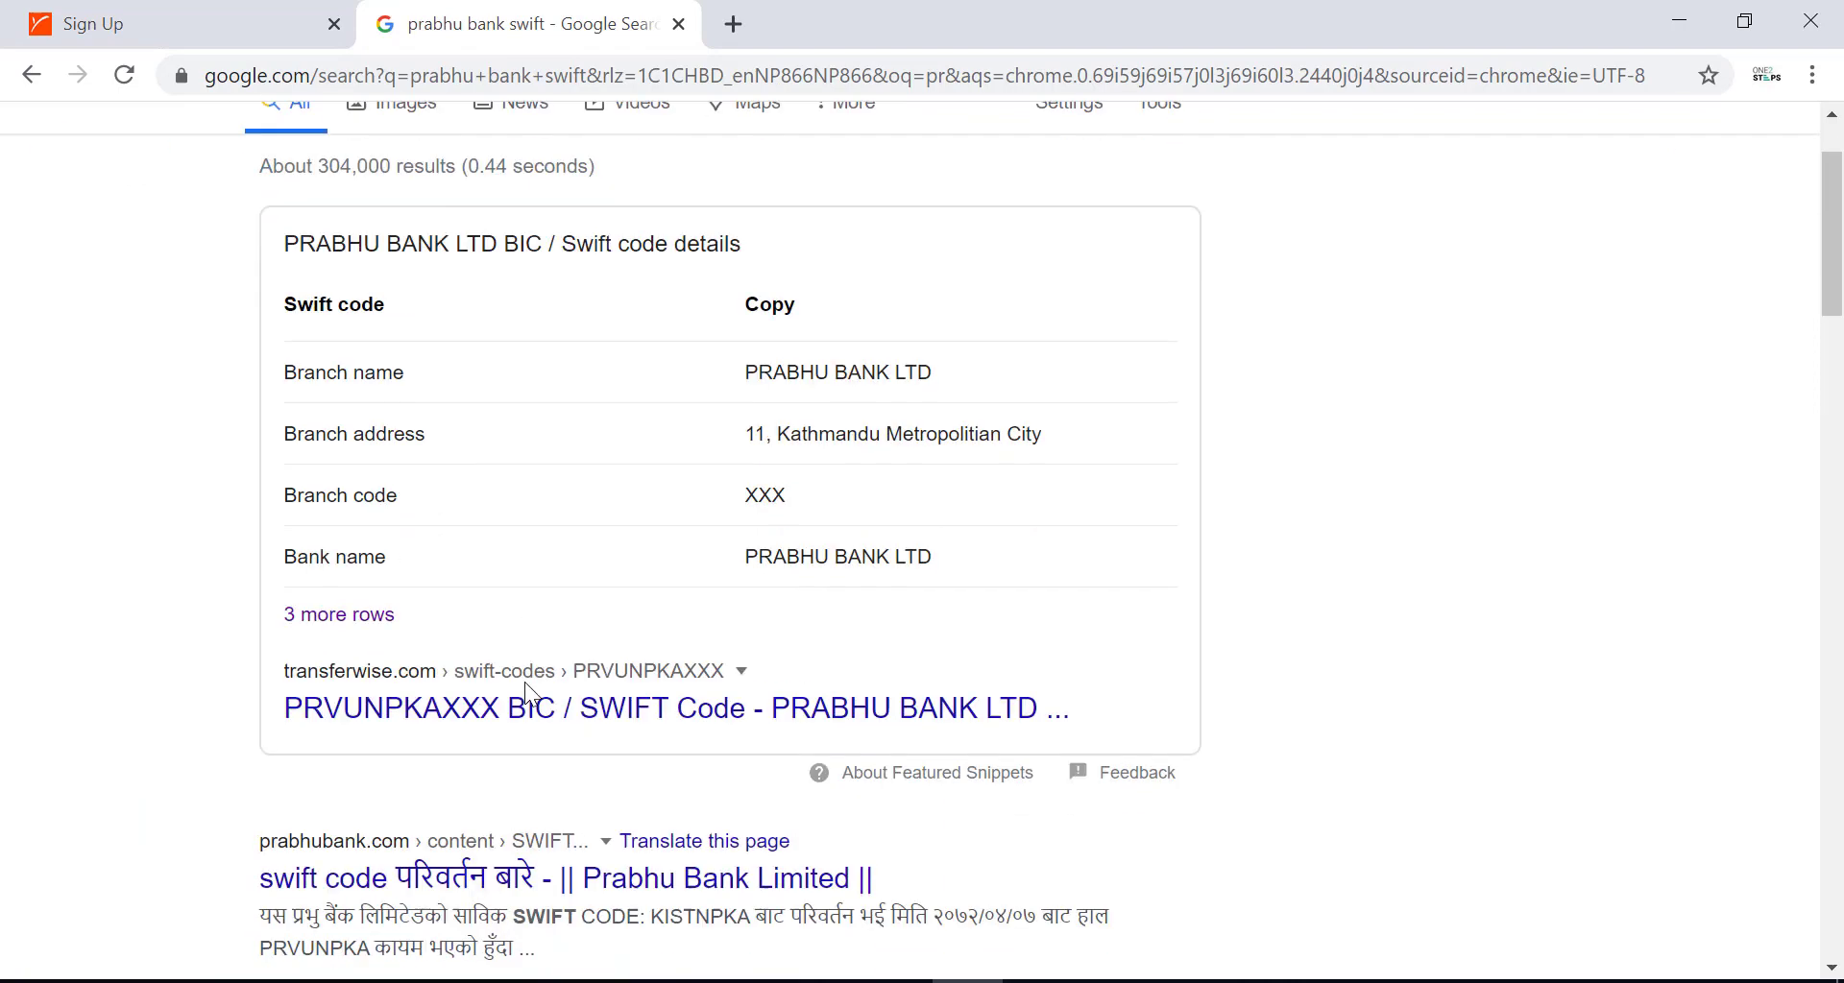
click(463, 710)
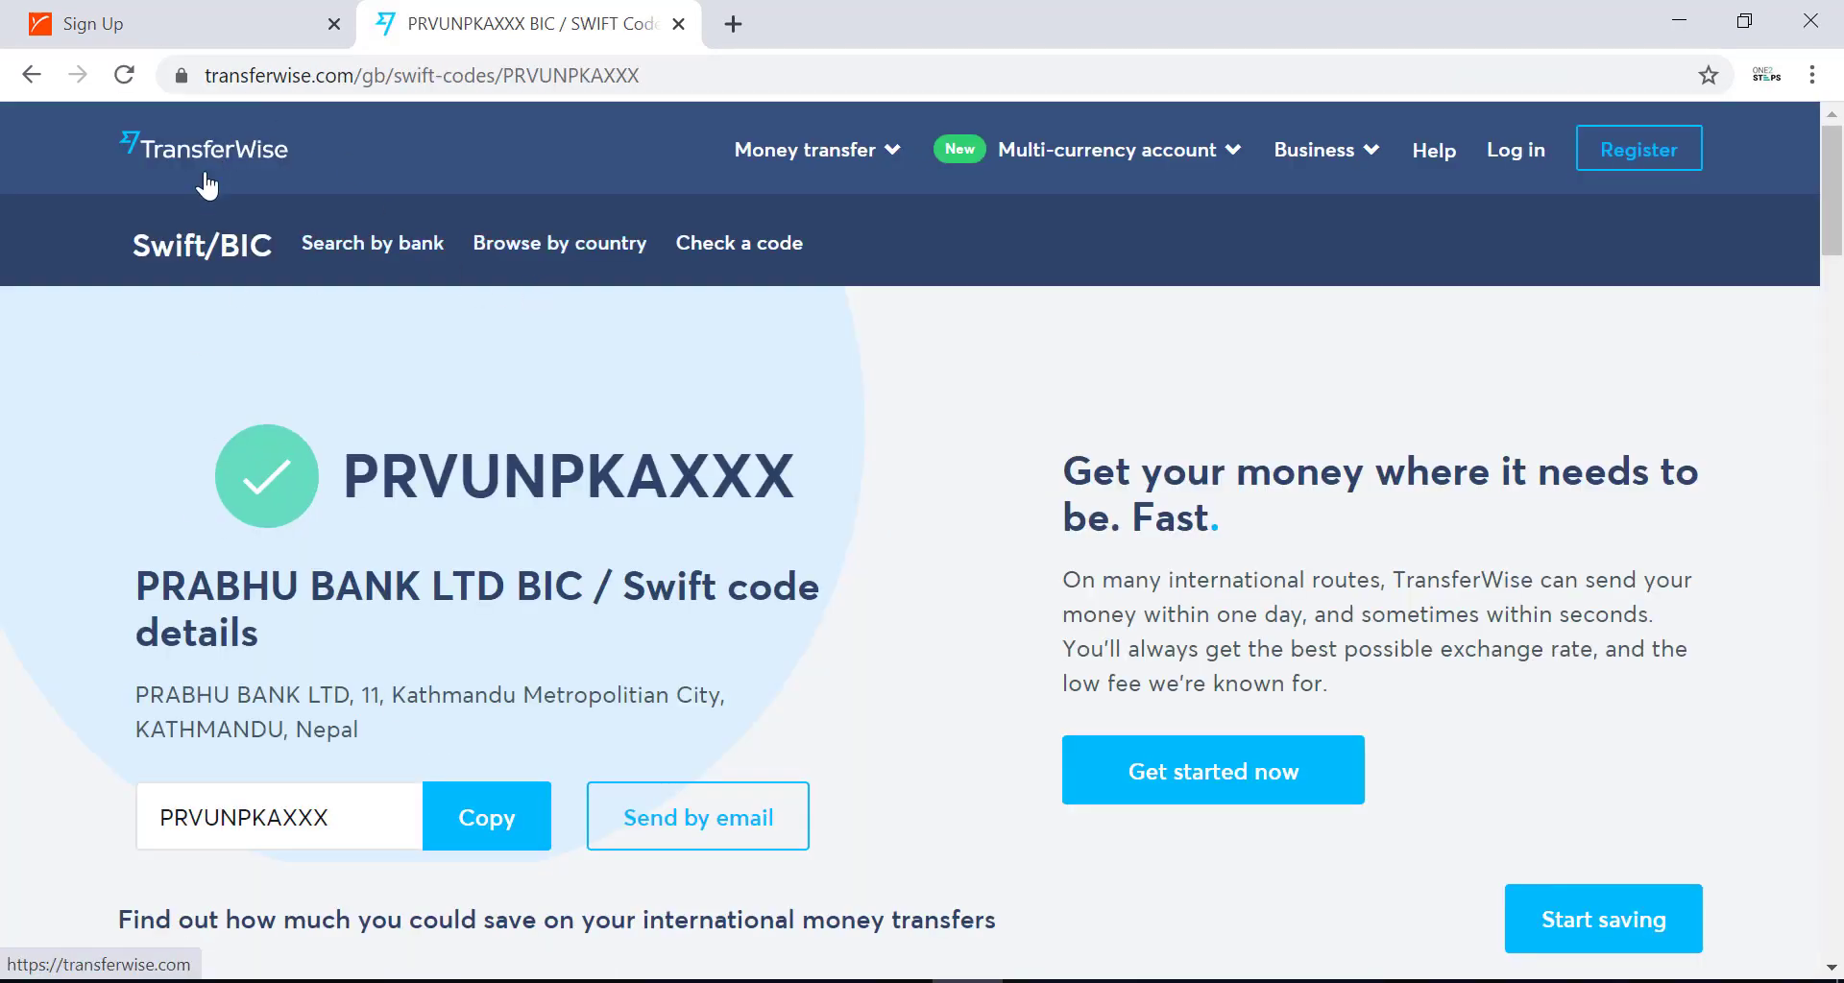
key(ctrl+shift+Tab)
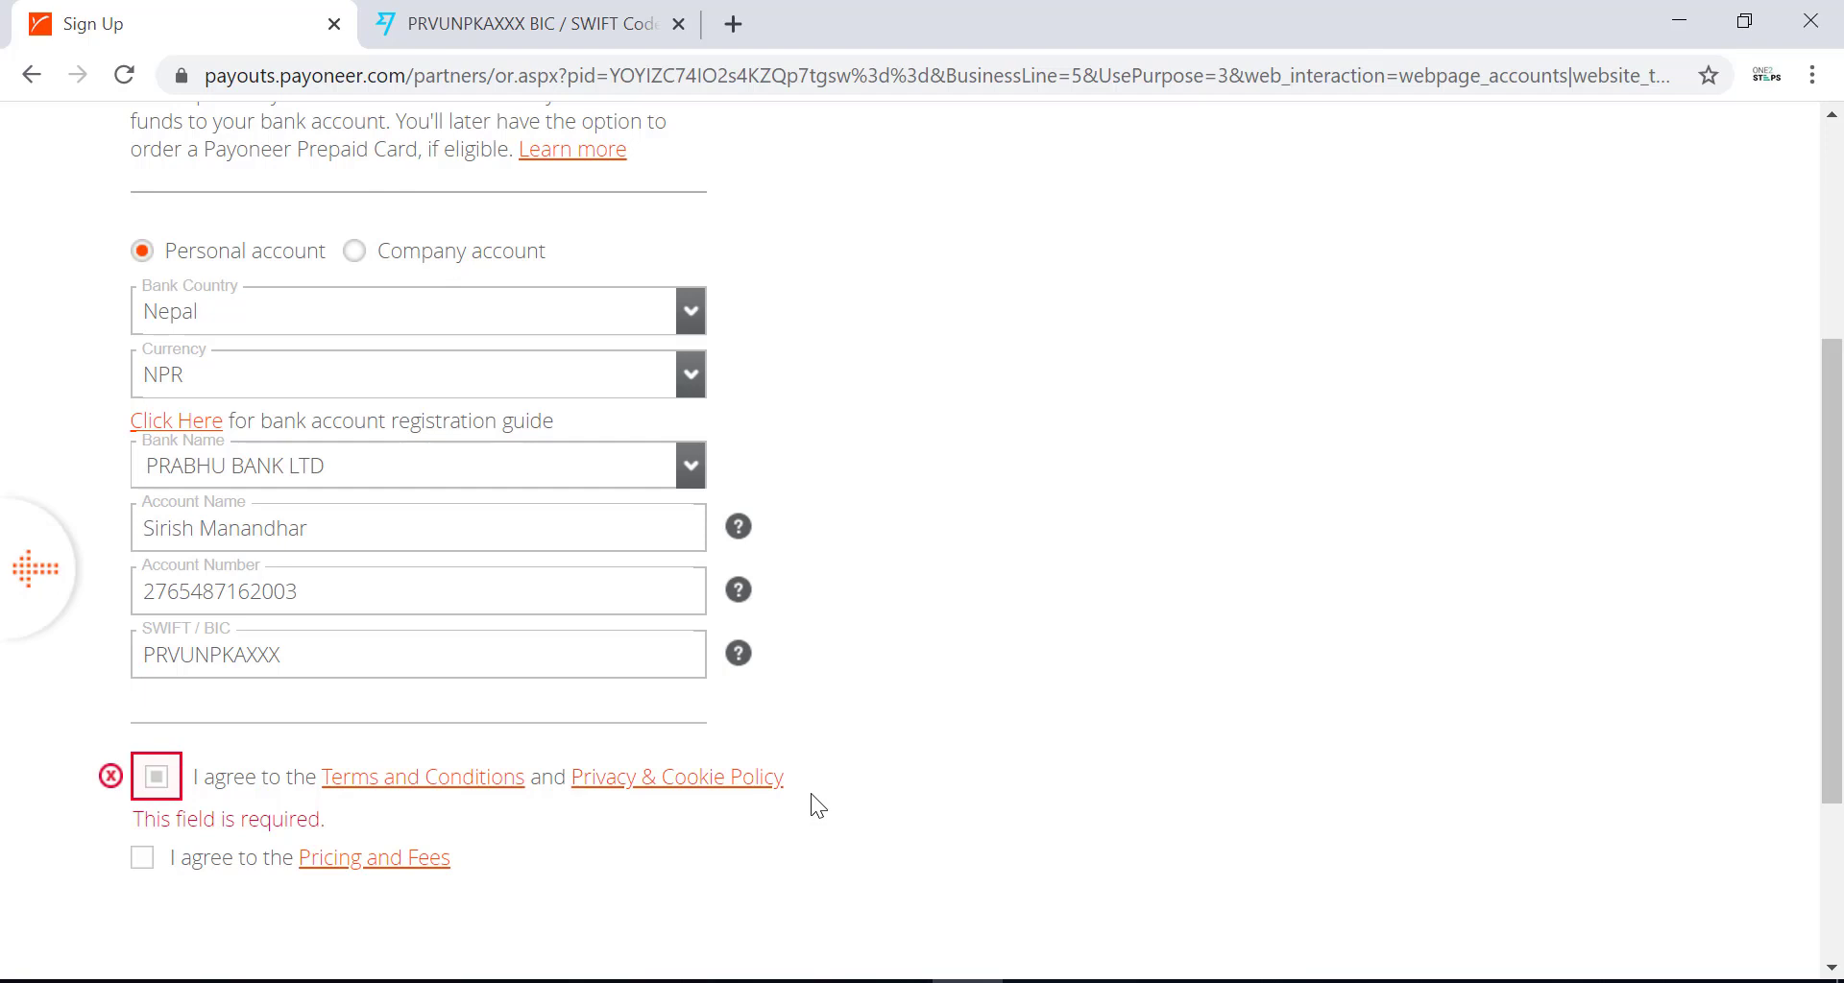
Accept the Terms and Conditions and the Pricing and Fees agreements, then submit the sign-up form.
click(156, 775)
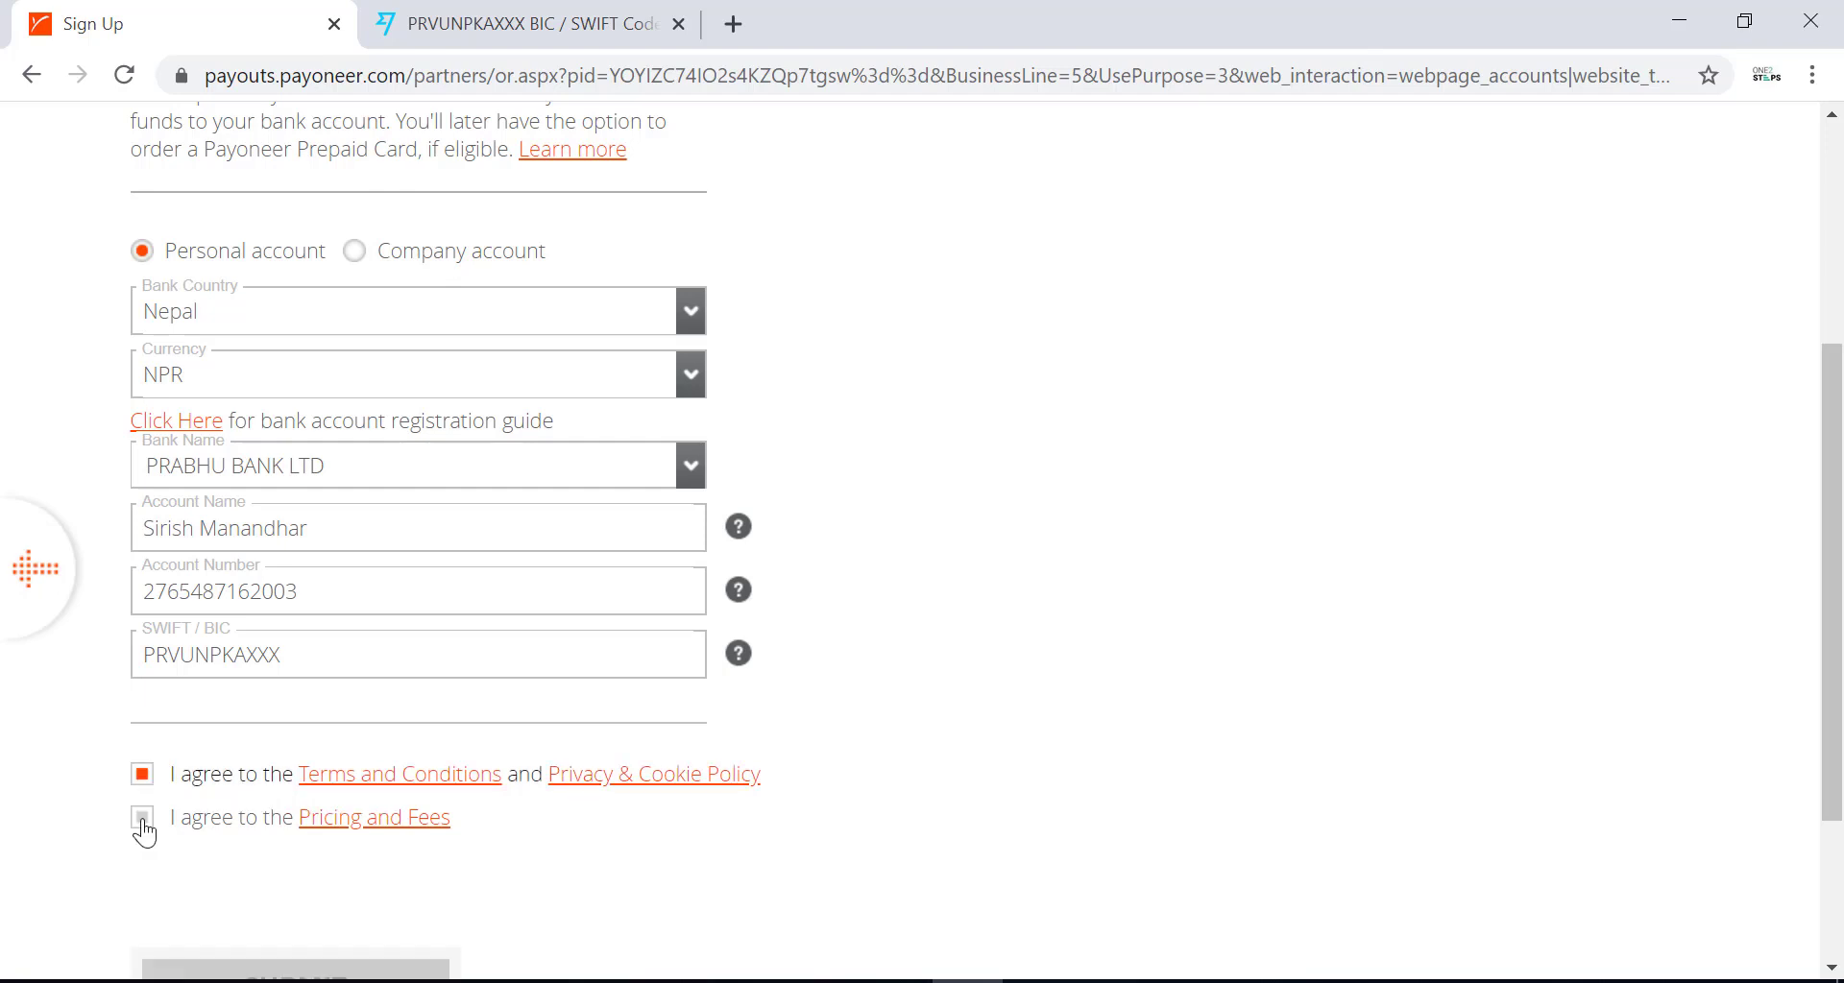
click(143, 823)
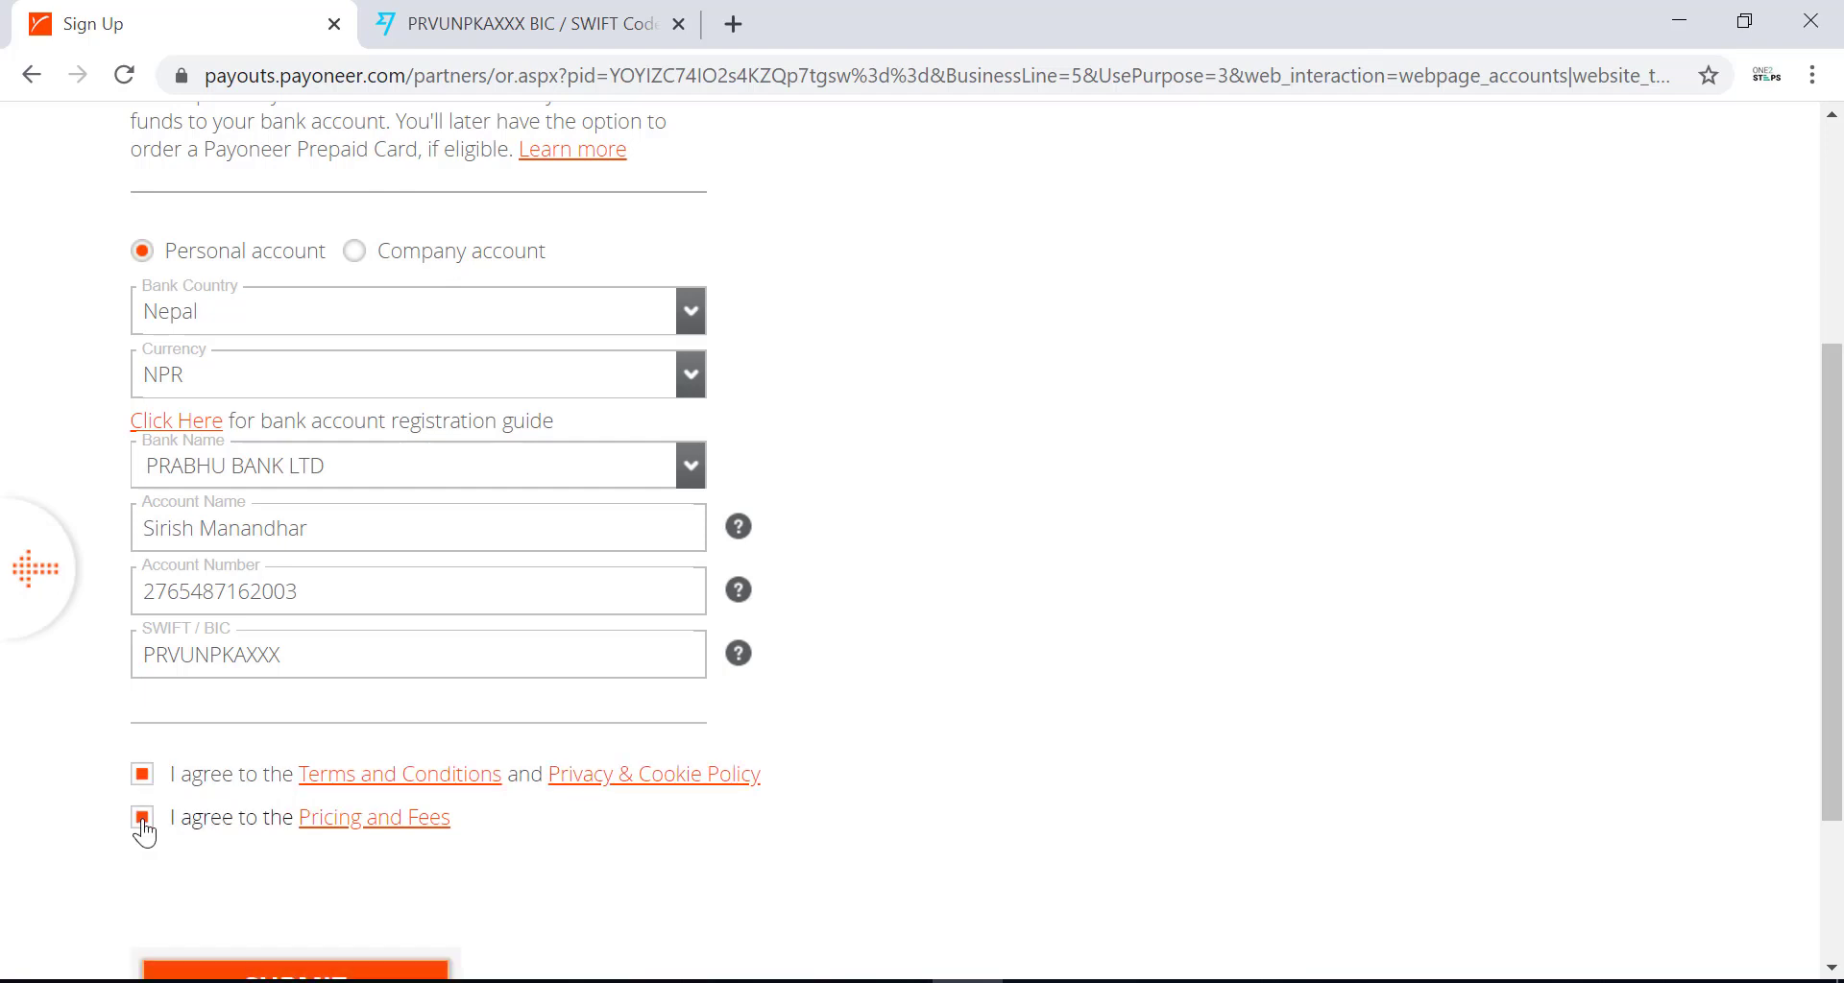
scroll(578, 851, down, 2)
scroll(578, 851, up, 3)
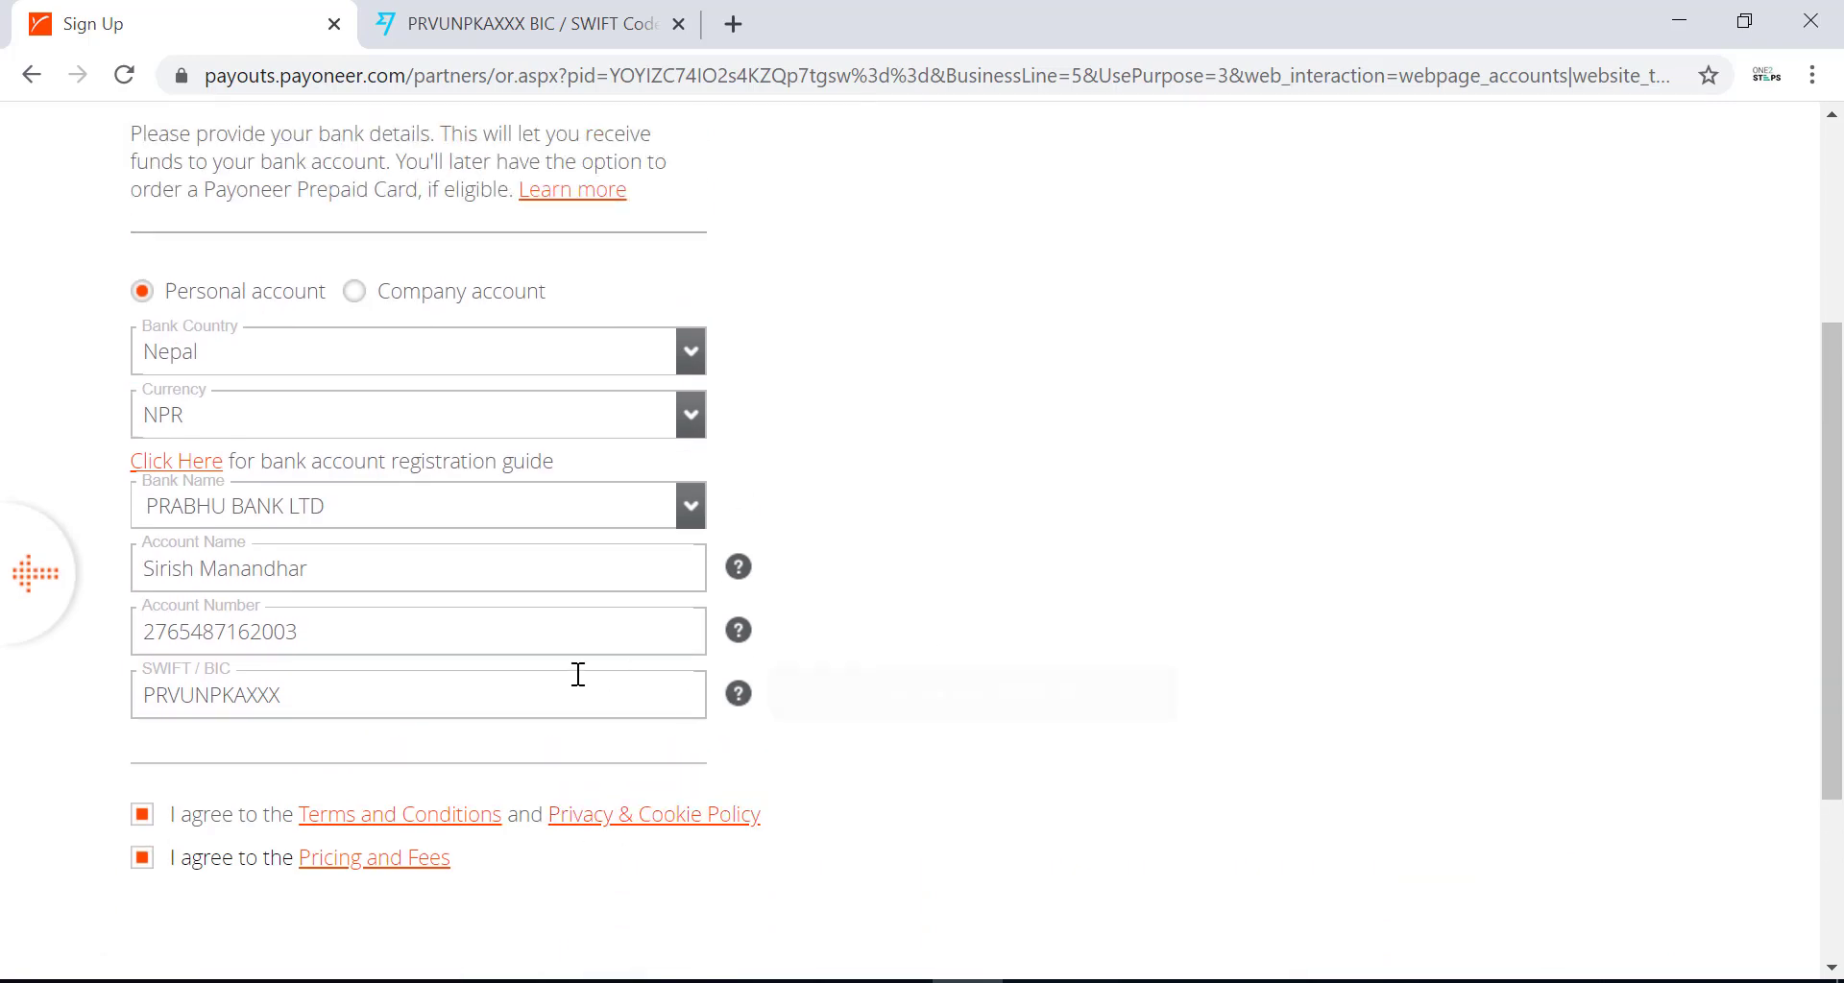
scroll(762, 770, down, 1)
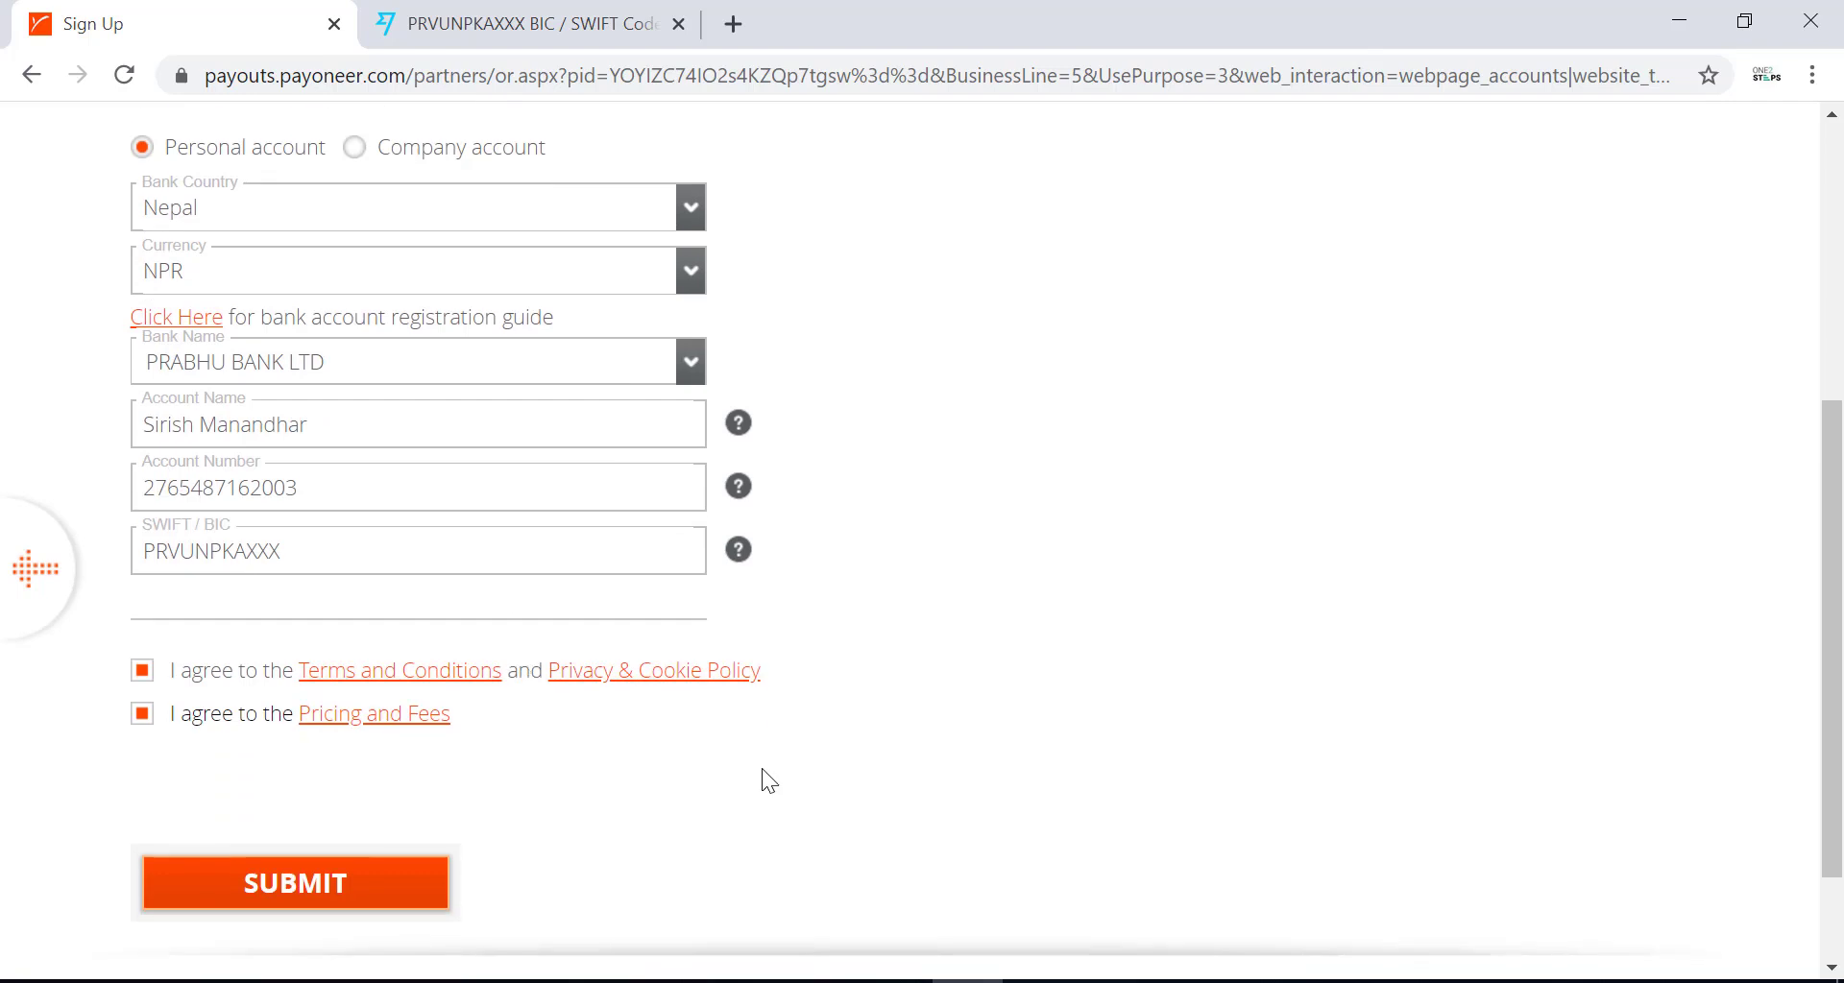
click(354, 880)
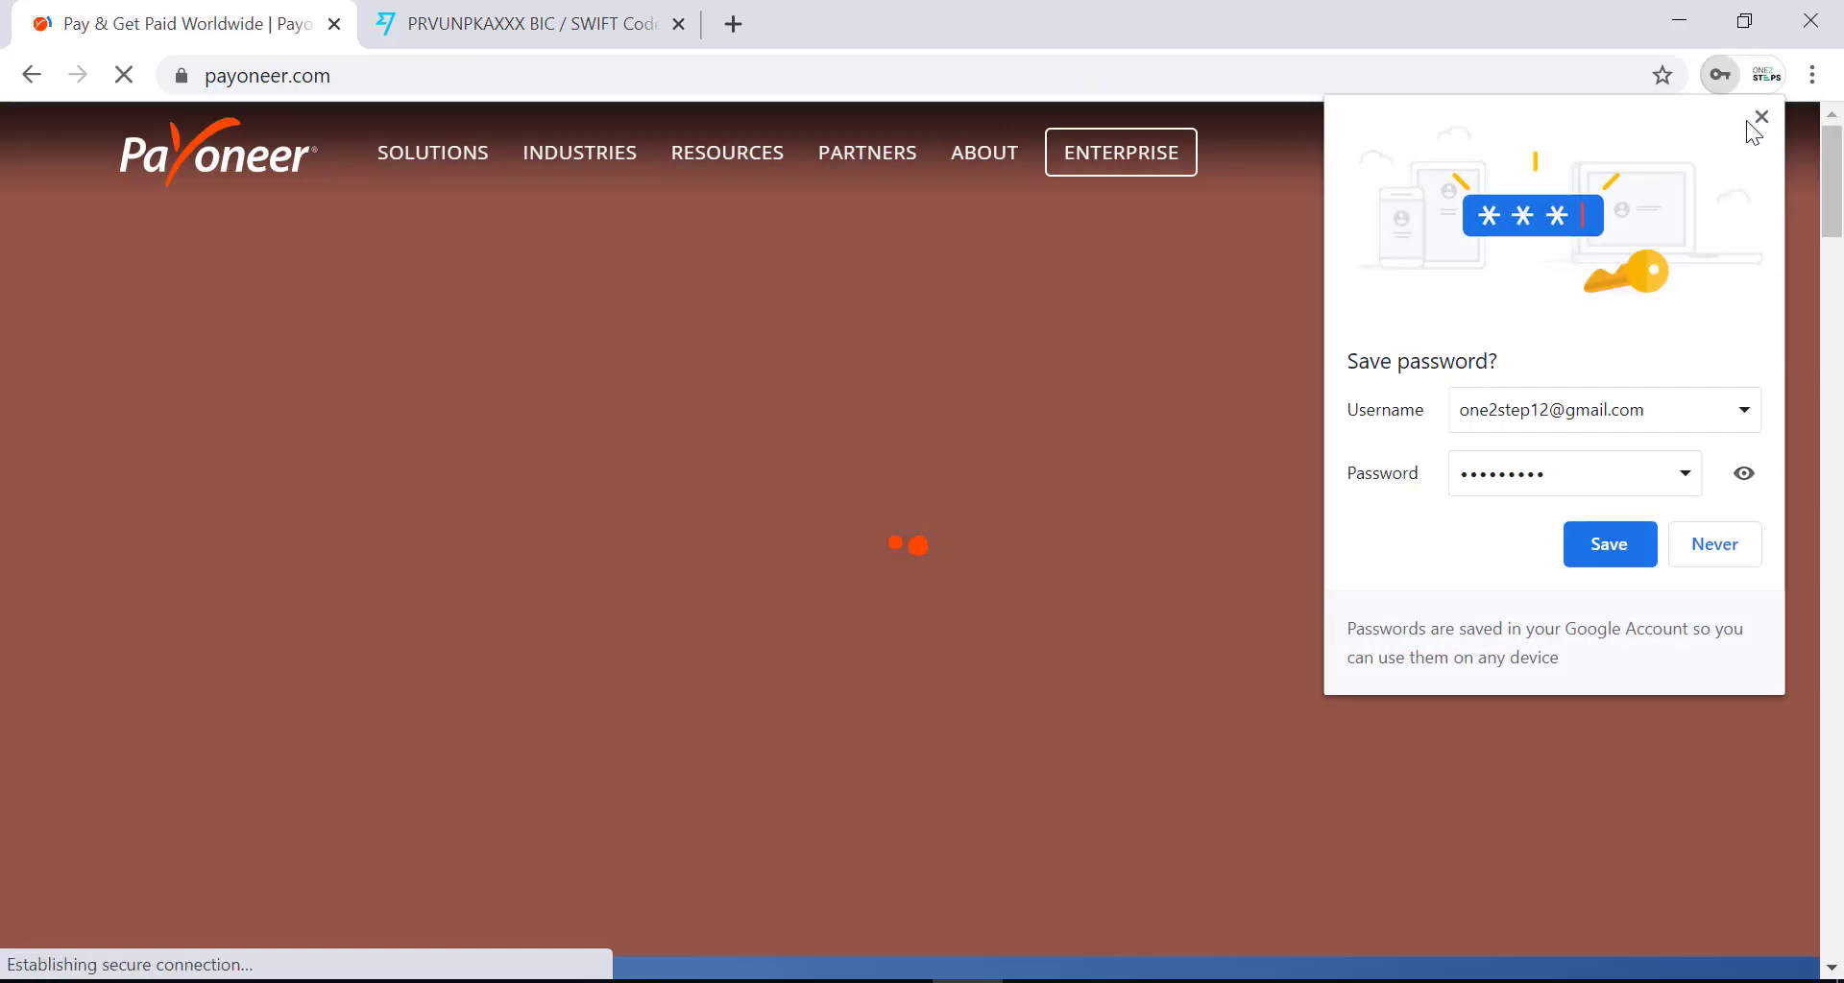
Dismiss Chrome's save-password popup while payoneer.com finishes loading.
click(1761, 116)
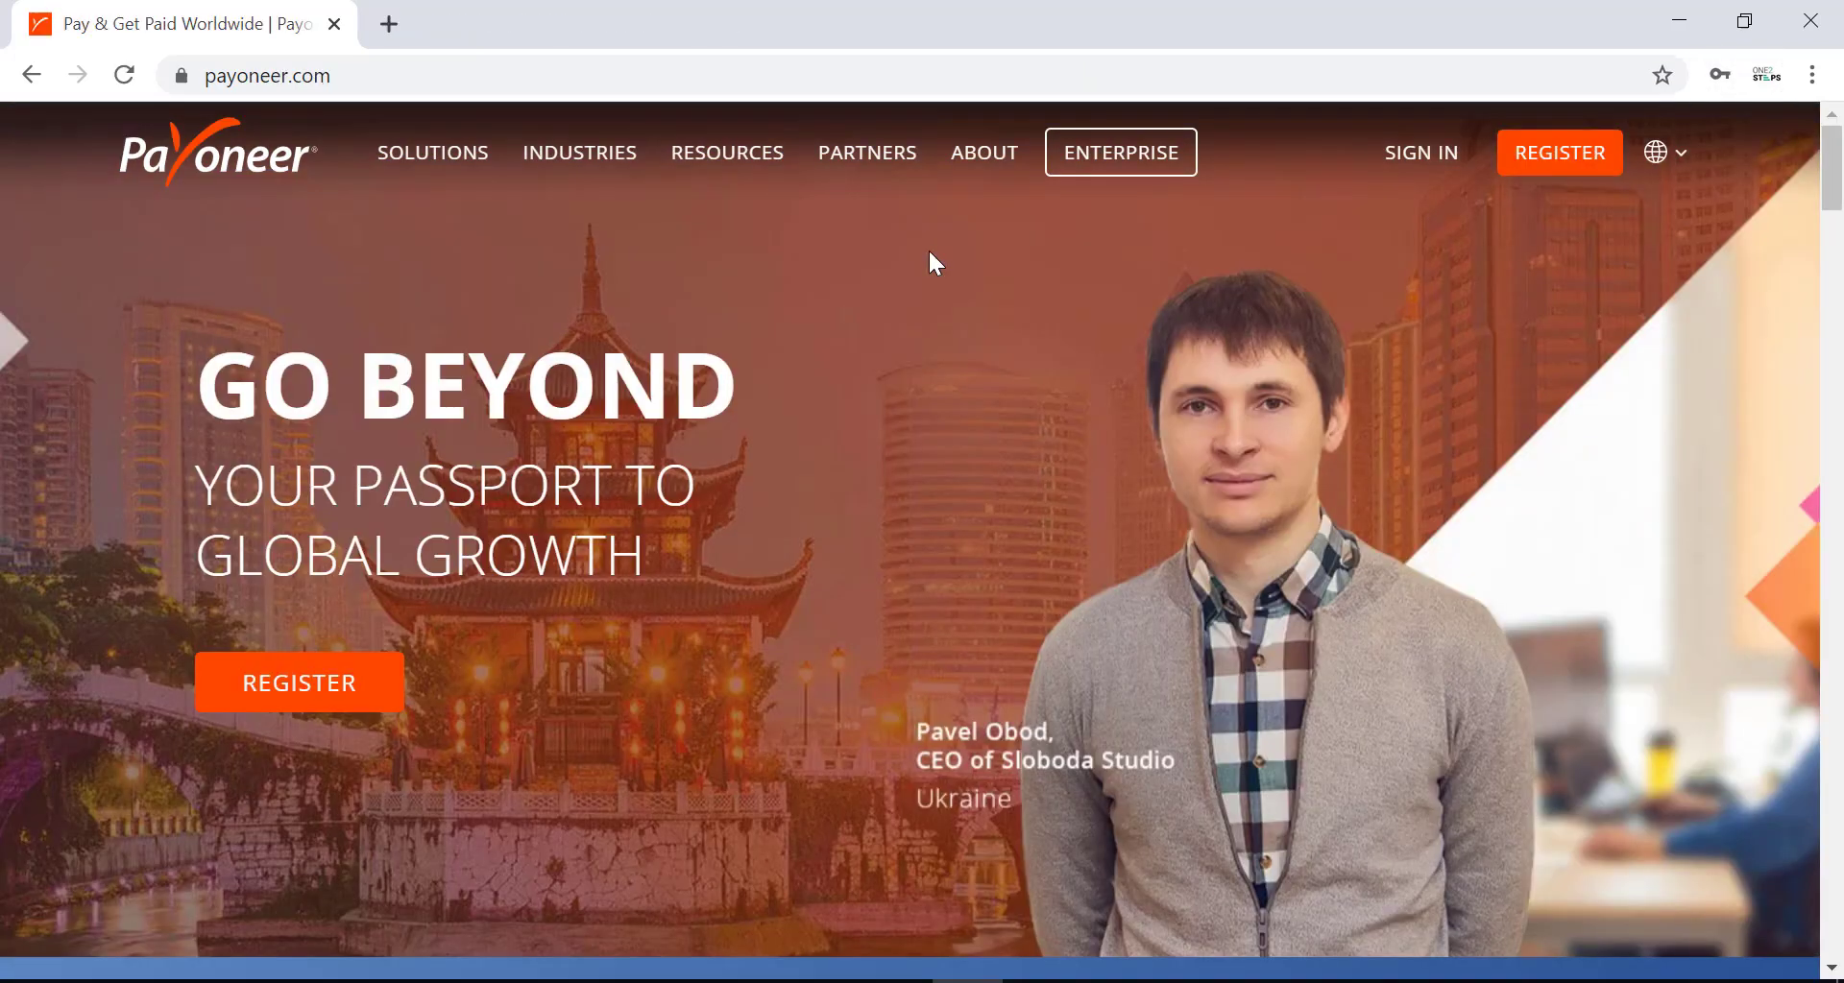